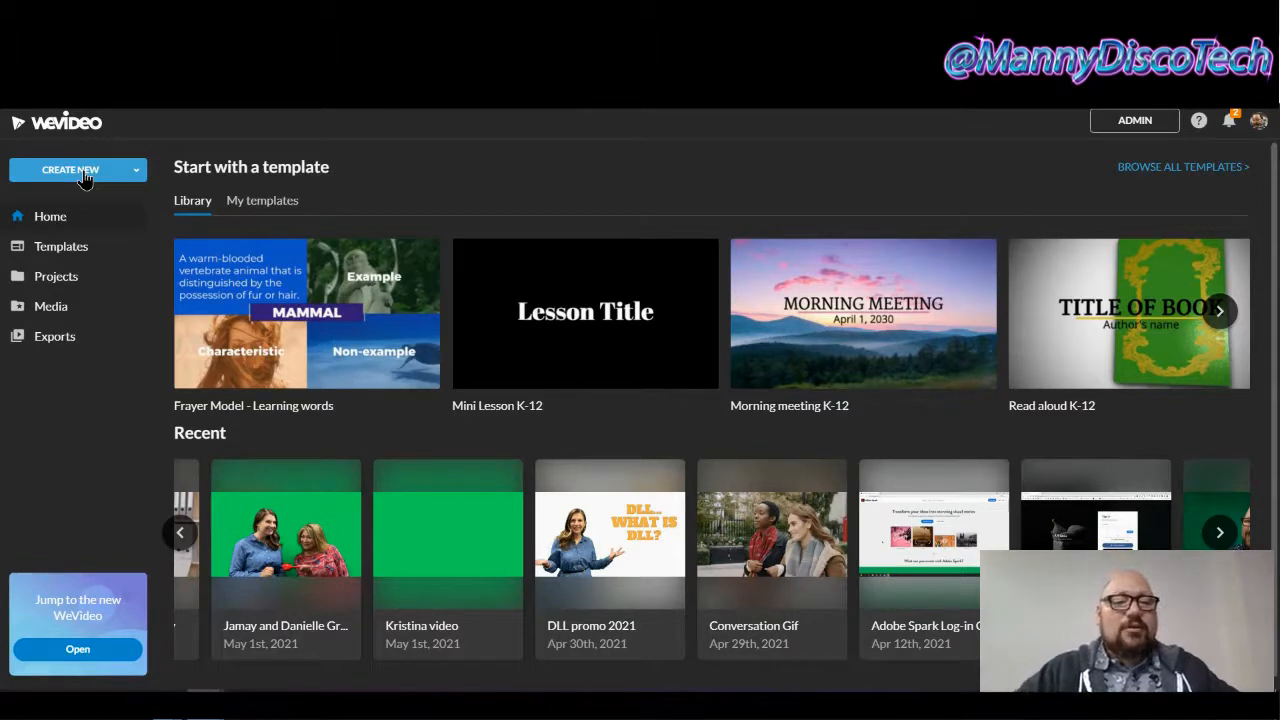
- Create a new video and start editing it with My Project as the save location
click(84, 176)
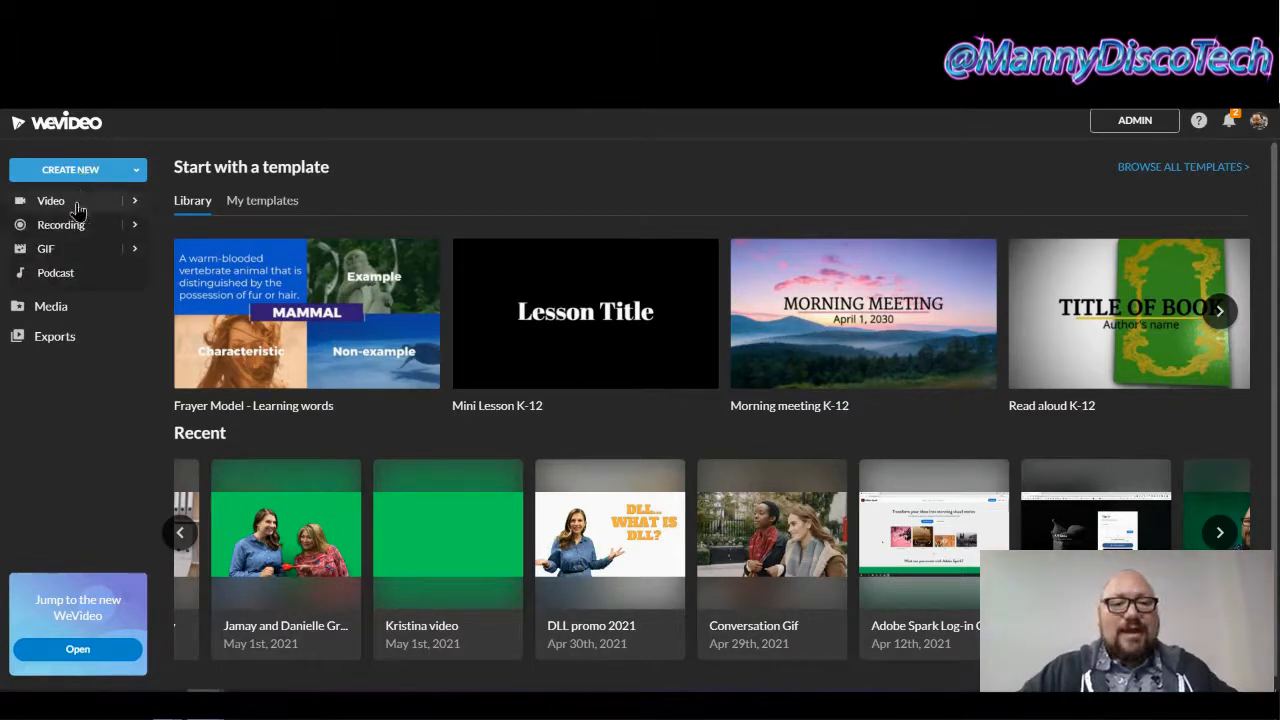
click(78, 205)
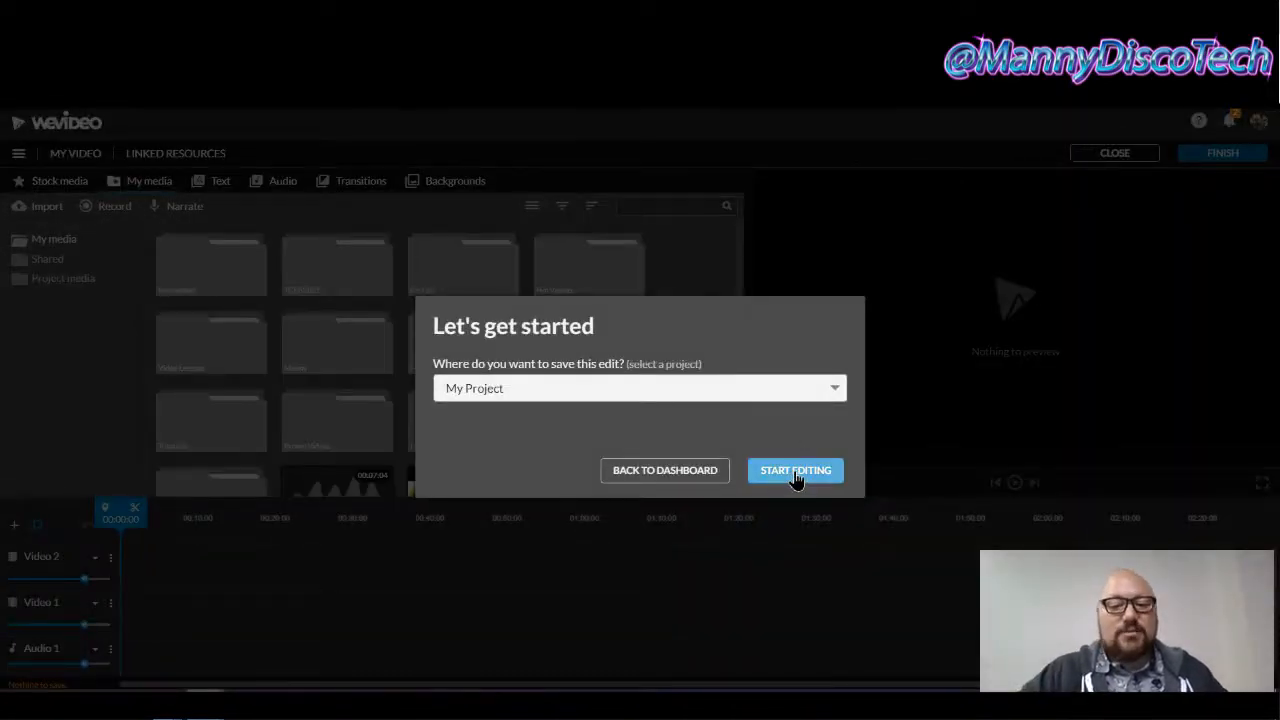
click(796, 472)
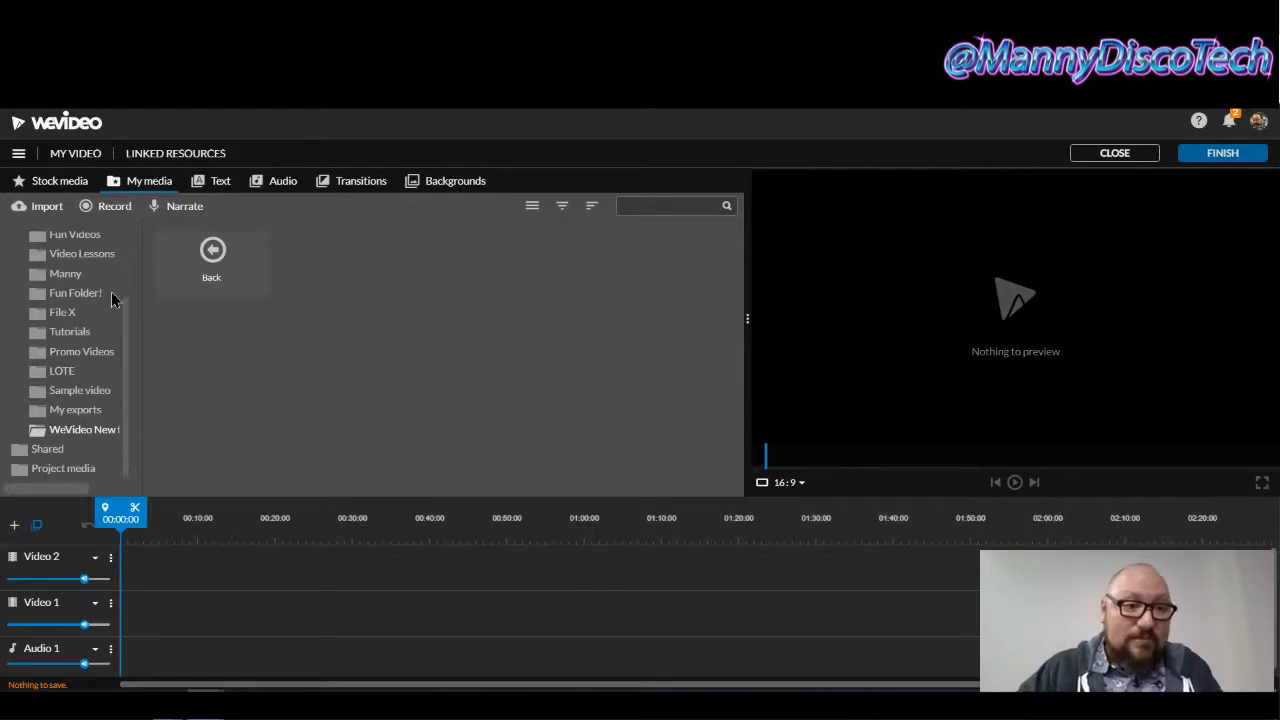
- Search the stock media for "frog egg" and place the 15-second embryo tadpoles clip at the start of the Video 1 track
click(55, 187)
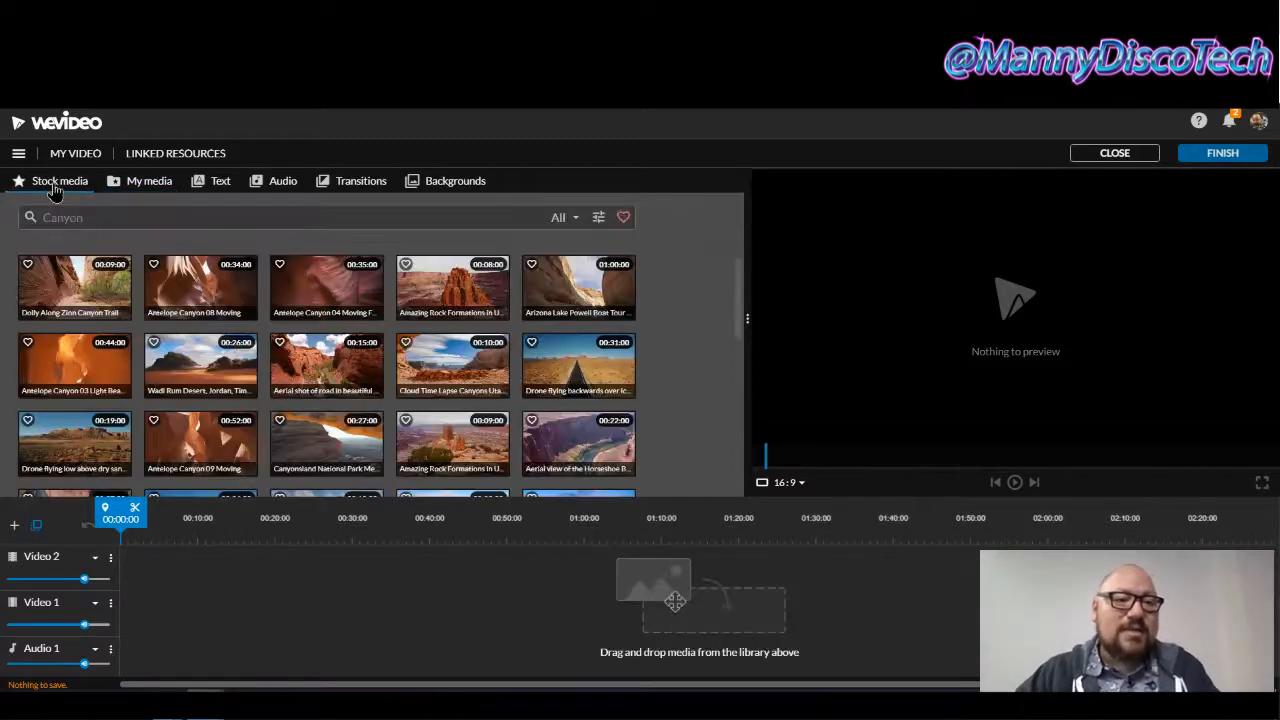
click(107, 218)
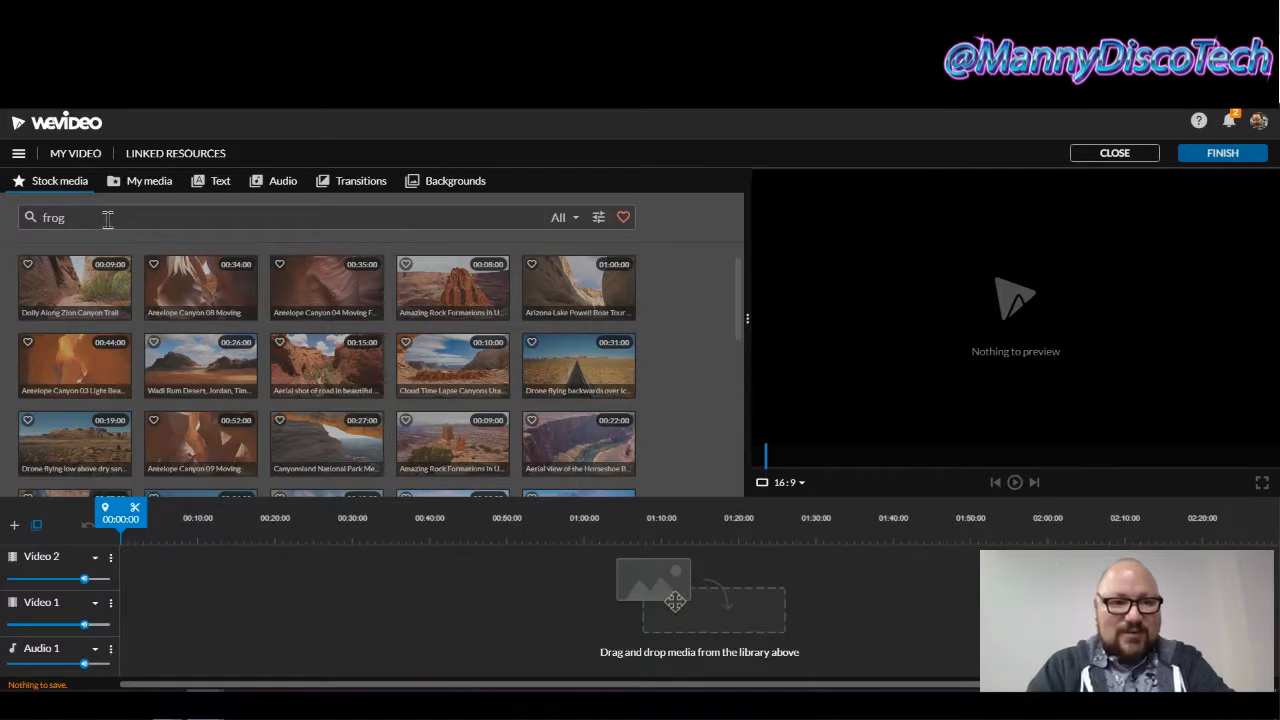
text(eggs)
key(Return)
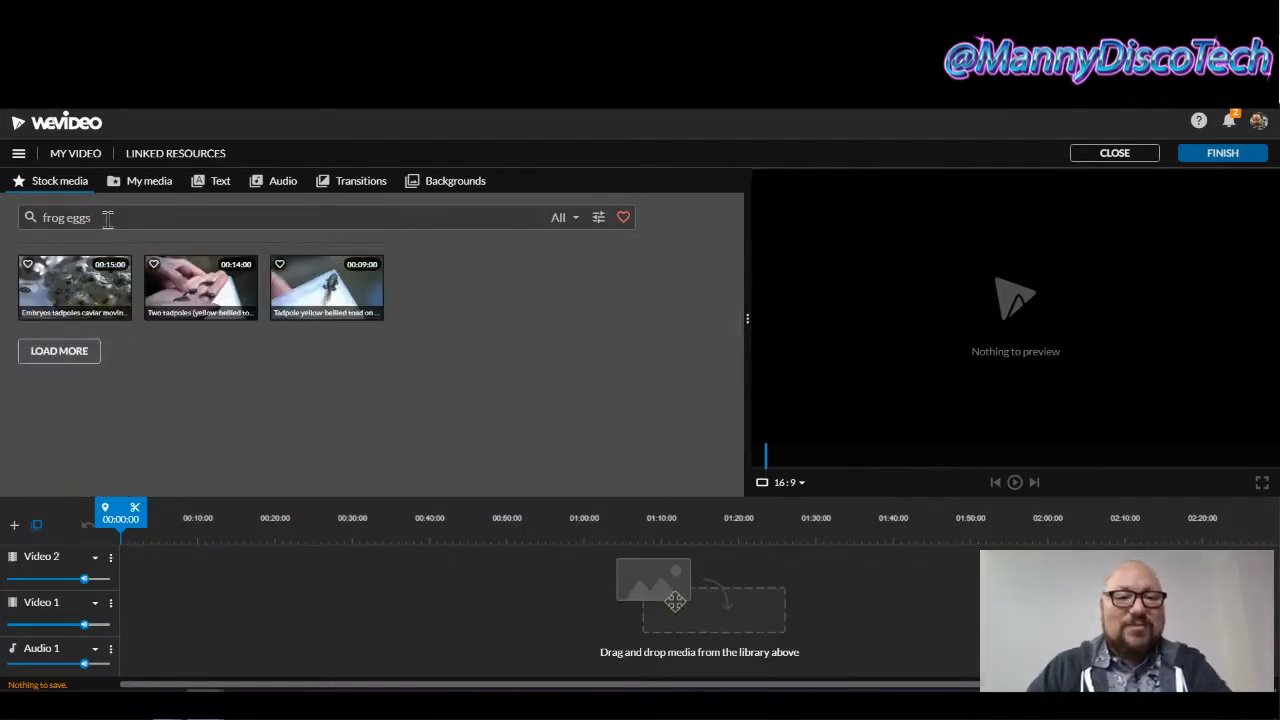
key(Return)
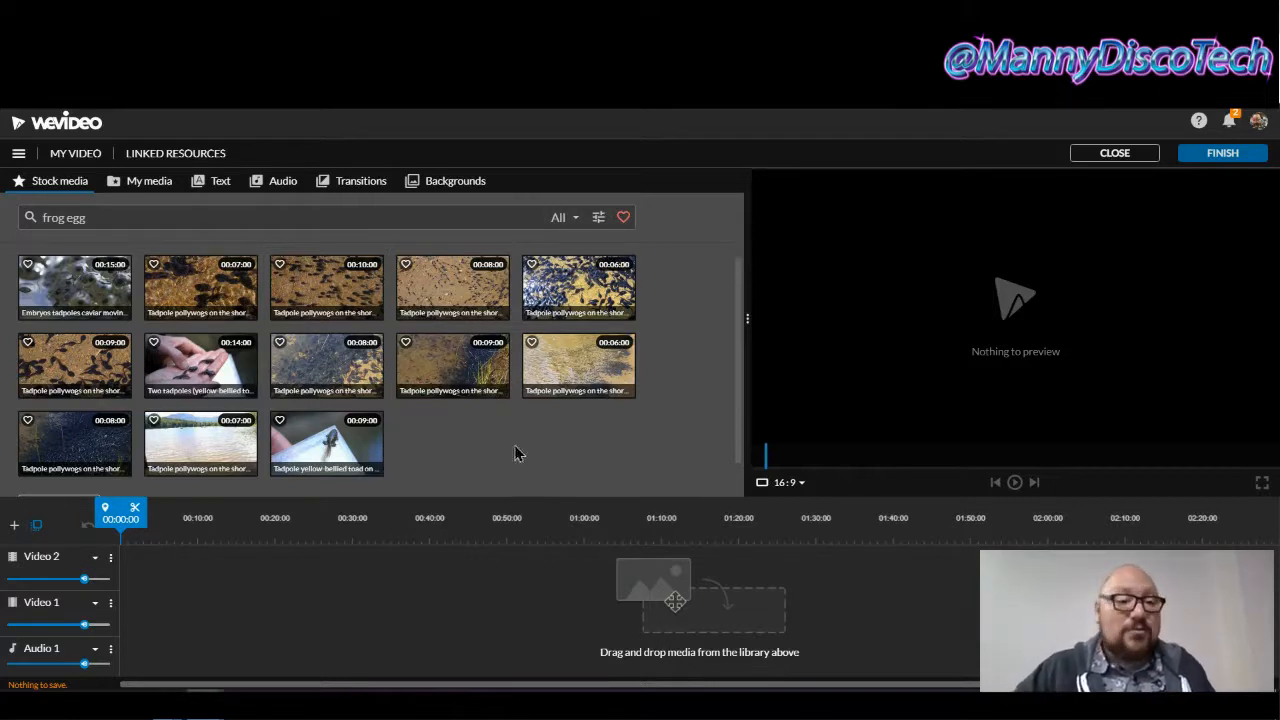
click(101, 291)
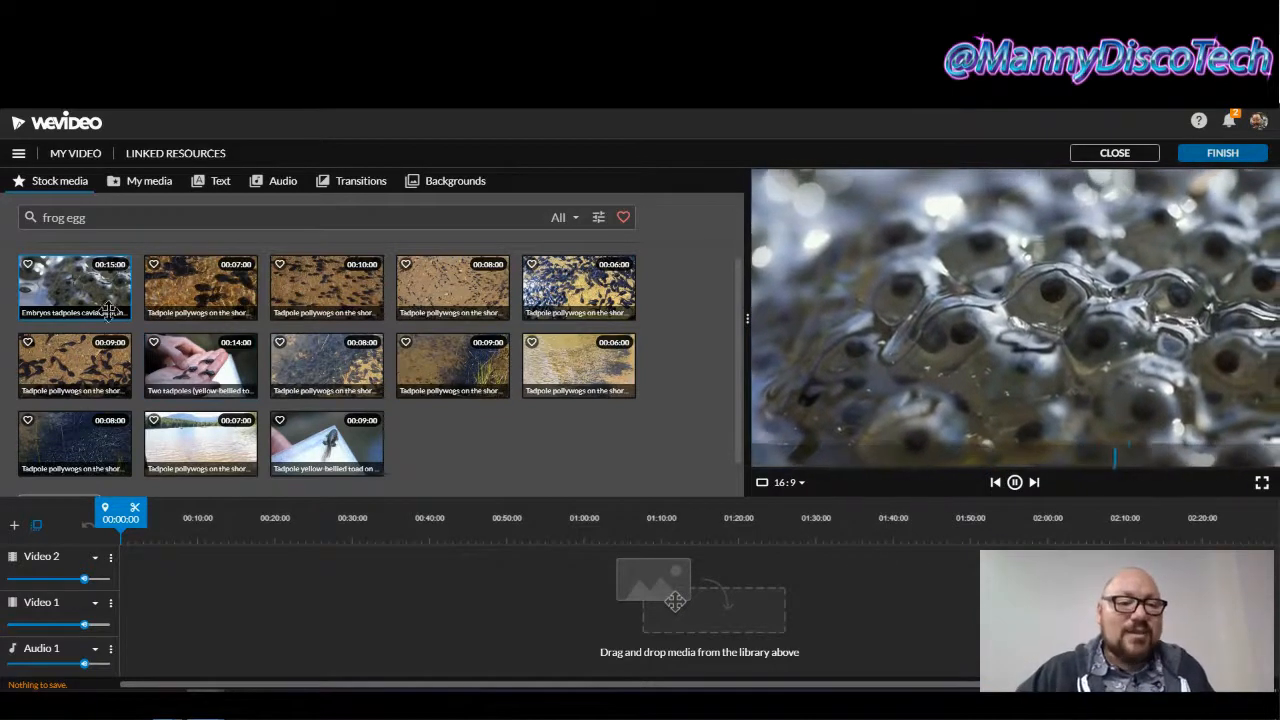
drag(91, 287, 133, 605)
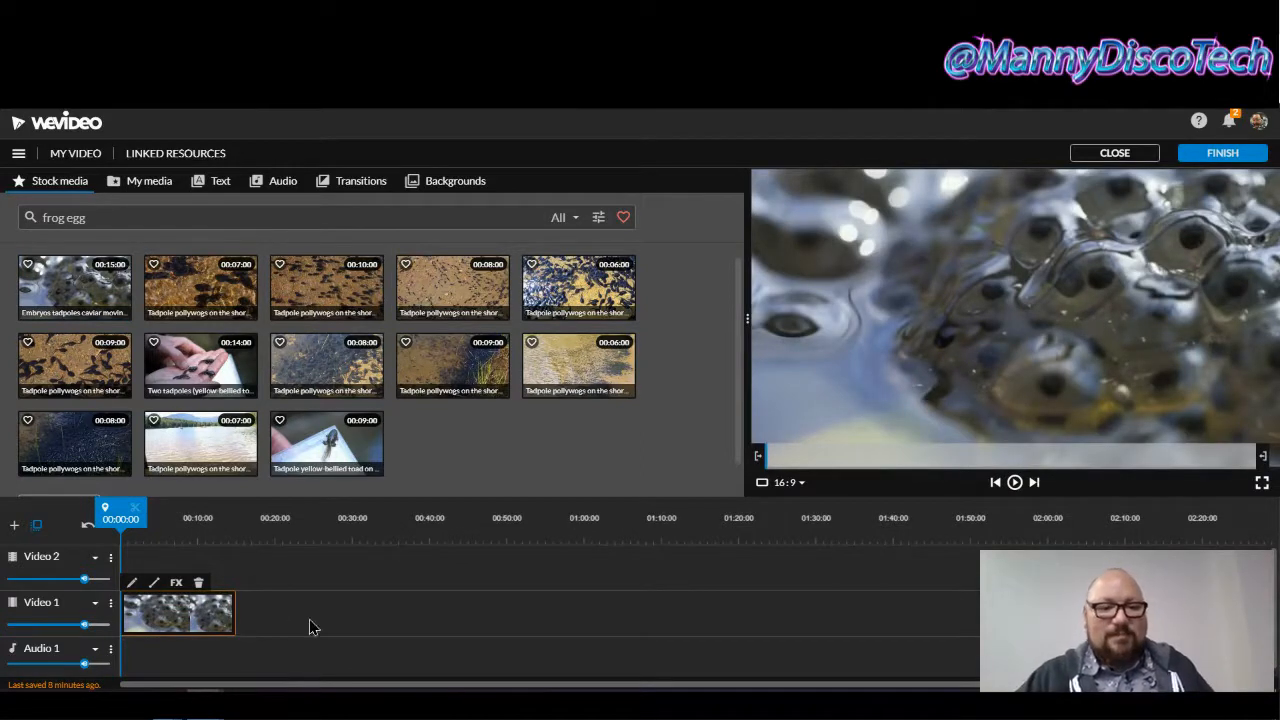
- Preview several tadpole clips and place the 10-second tadpole pollywogs clip directly after the frog egg clip on Video 1
click(202, 300)
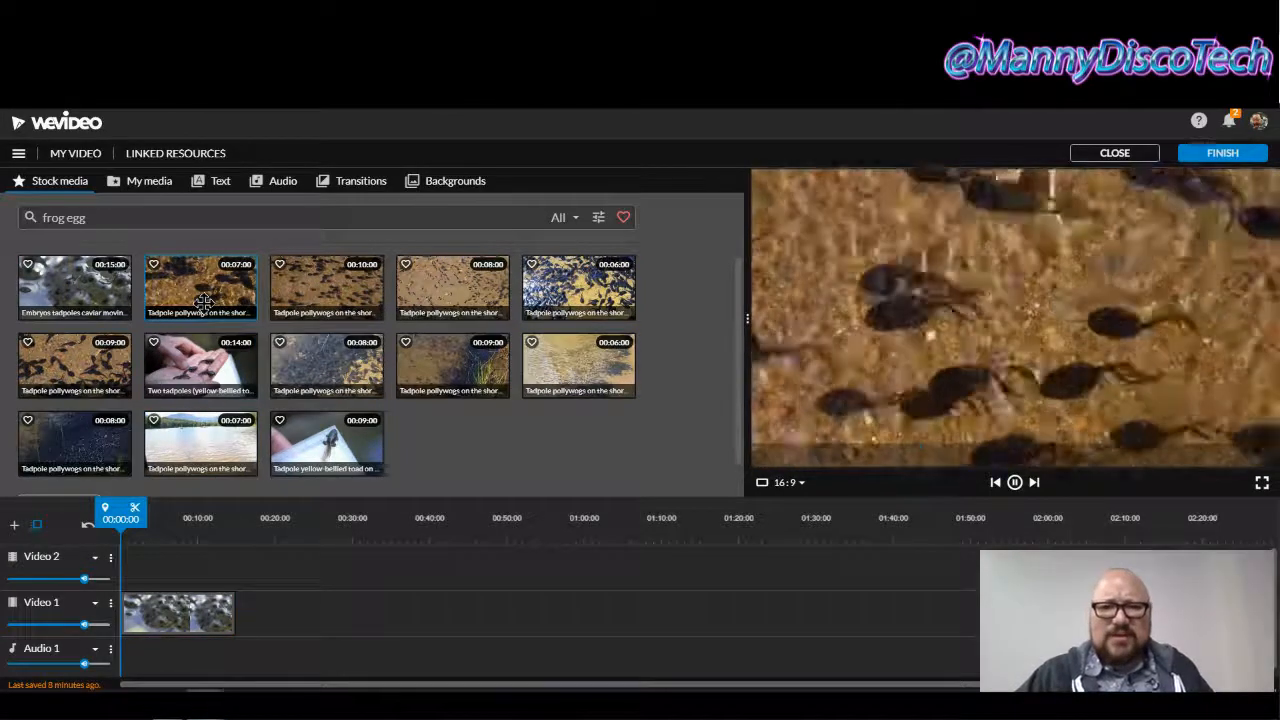
click(93, 362)
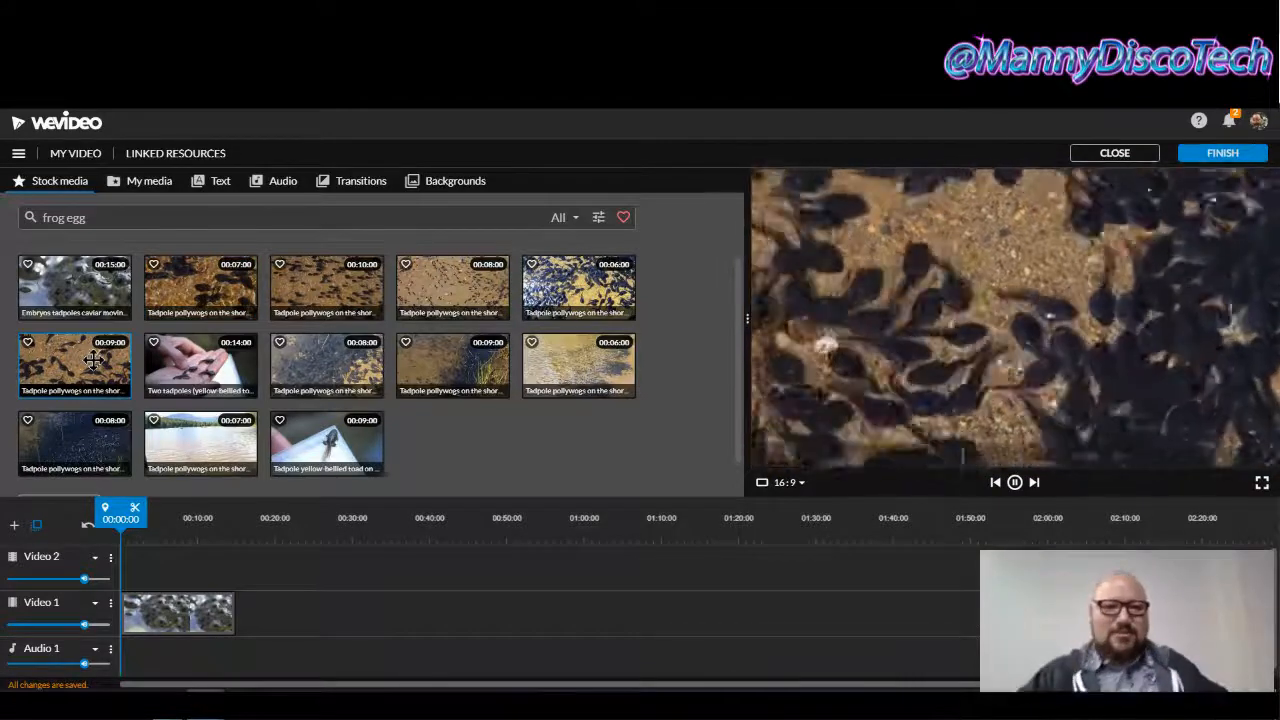
click(310, 297)
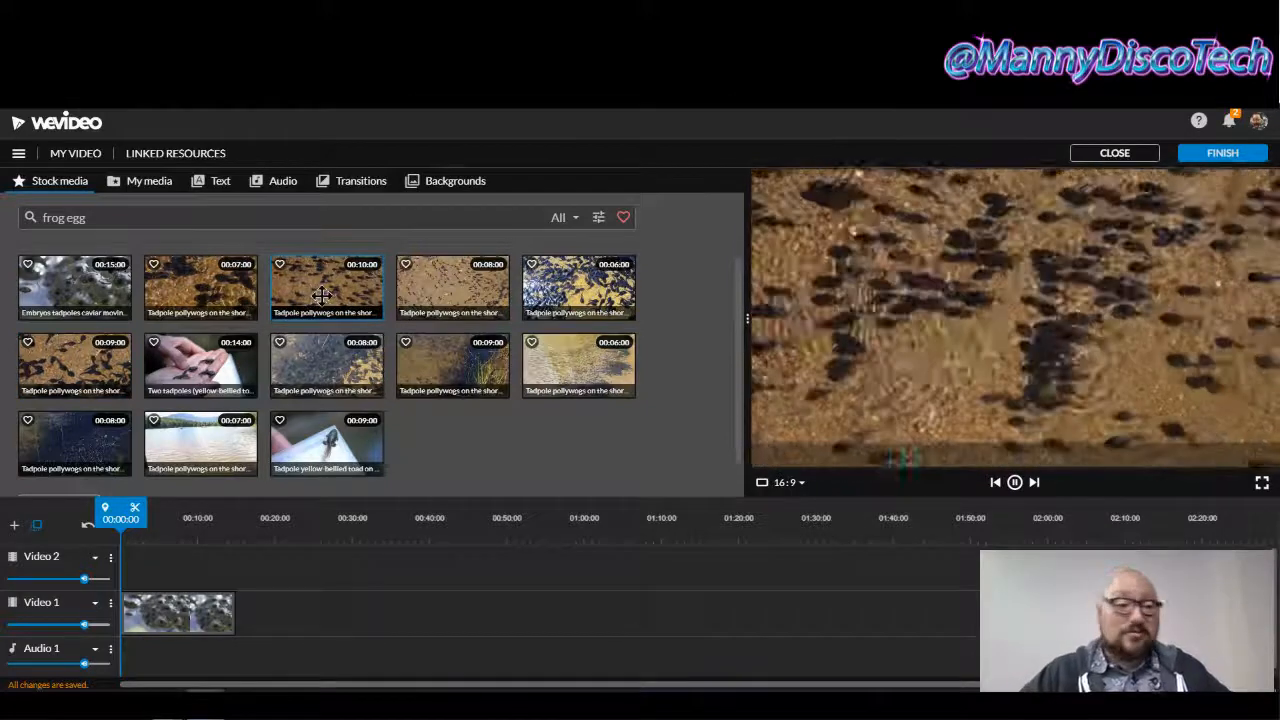
drag(322, 289, 260, 620)
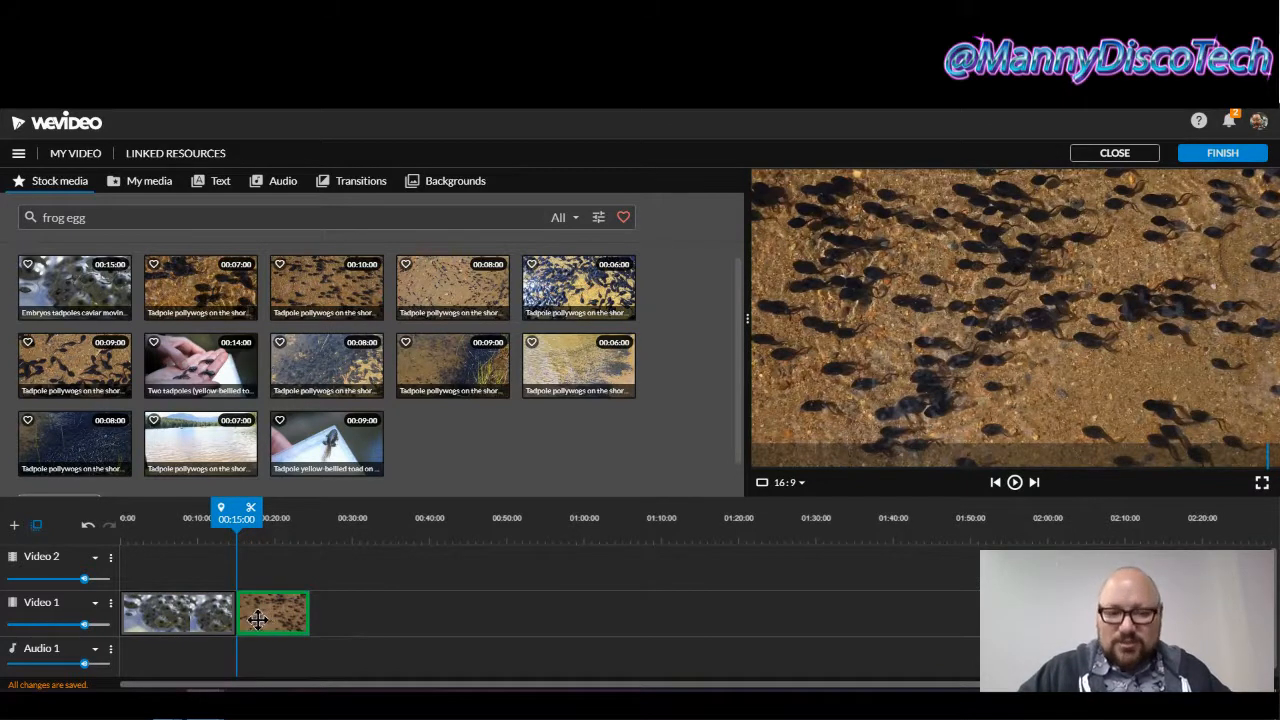
drag(257, 620, 257, 620)
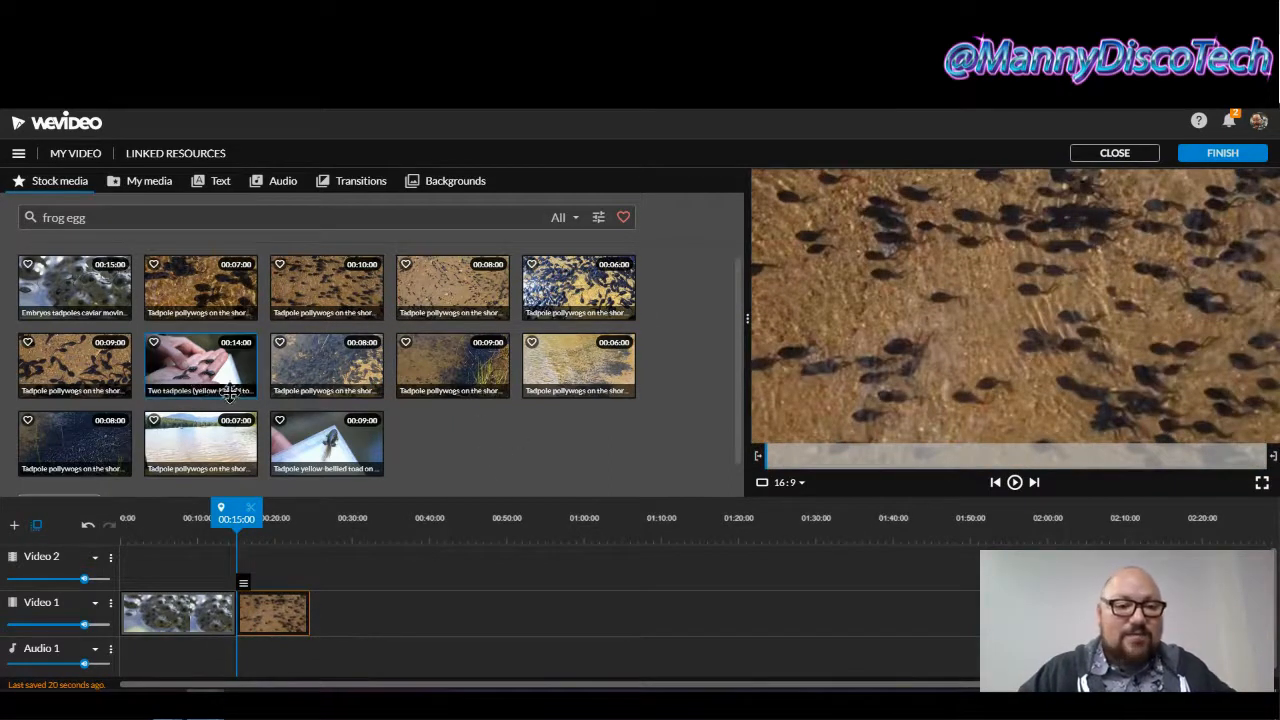
- Compare the two yellow-bellied toad tadpole clips and append the 14-second clip of tadpoles on a hand to Video 1
click(195, 373)
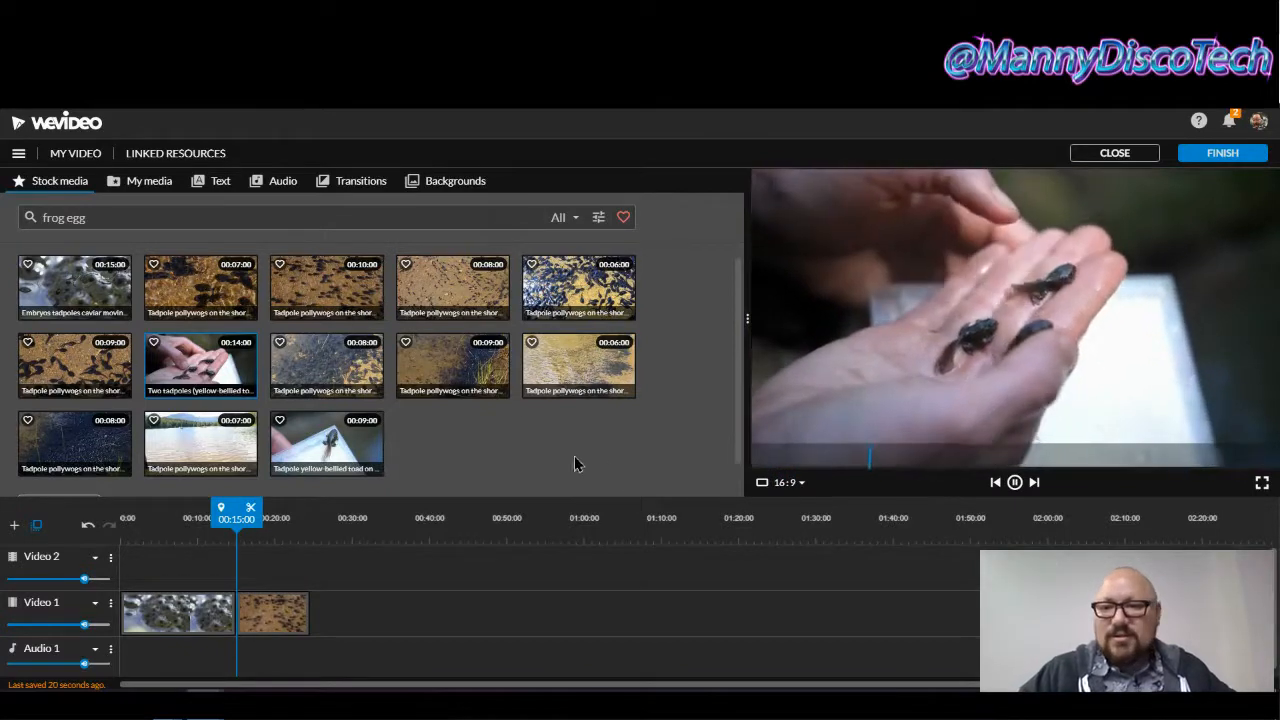
click(335, 453)
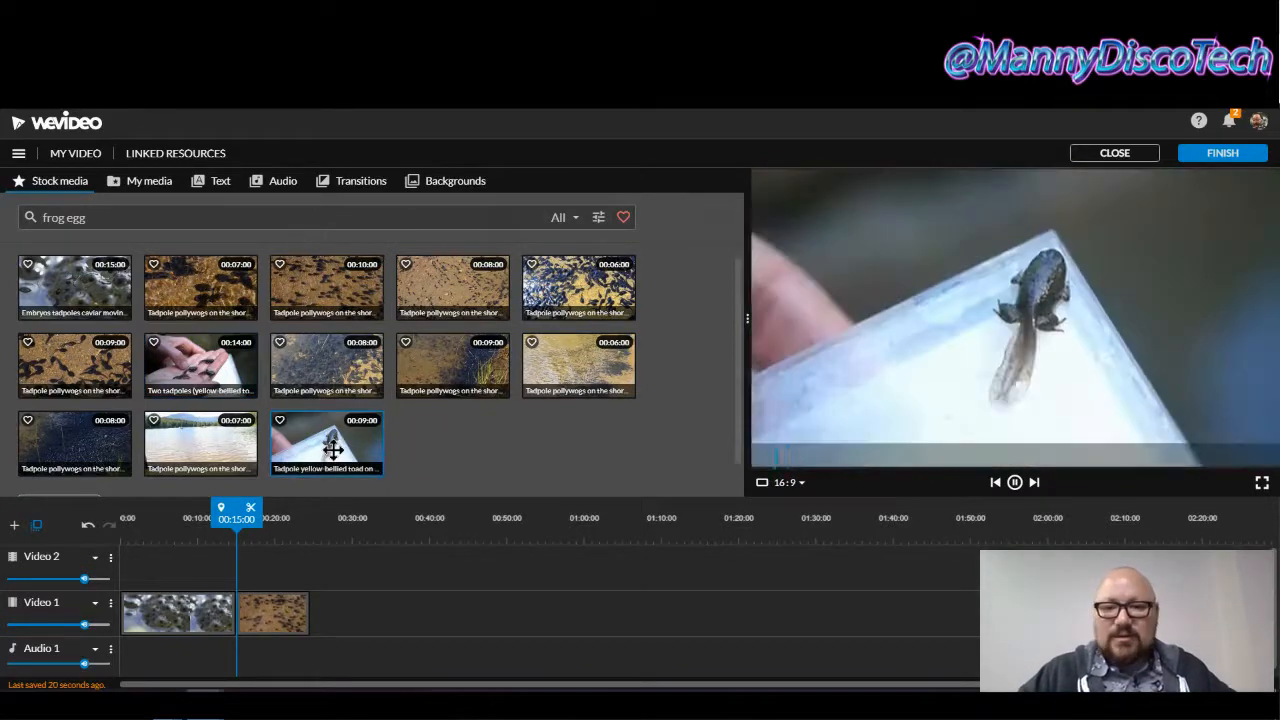
click(190, 368)
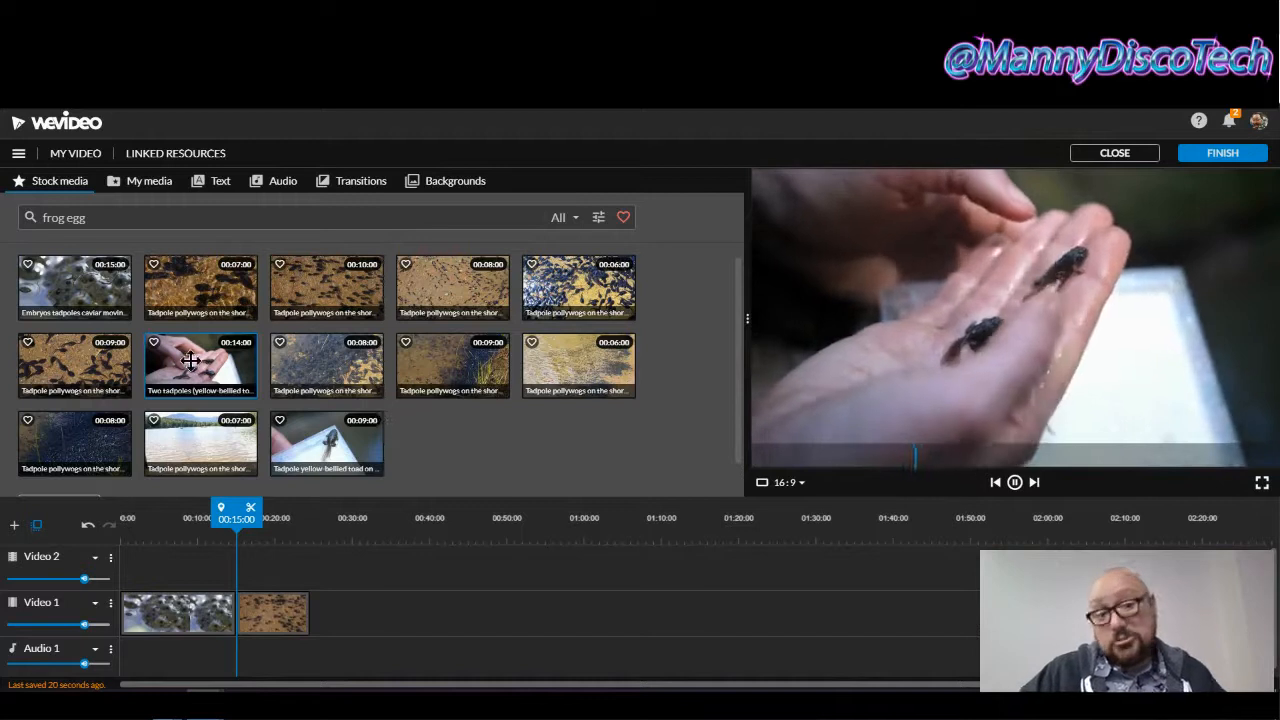
drag(190, 360, 335, 615)
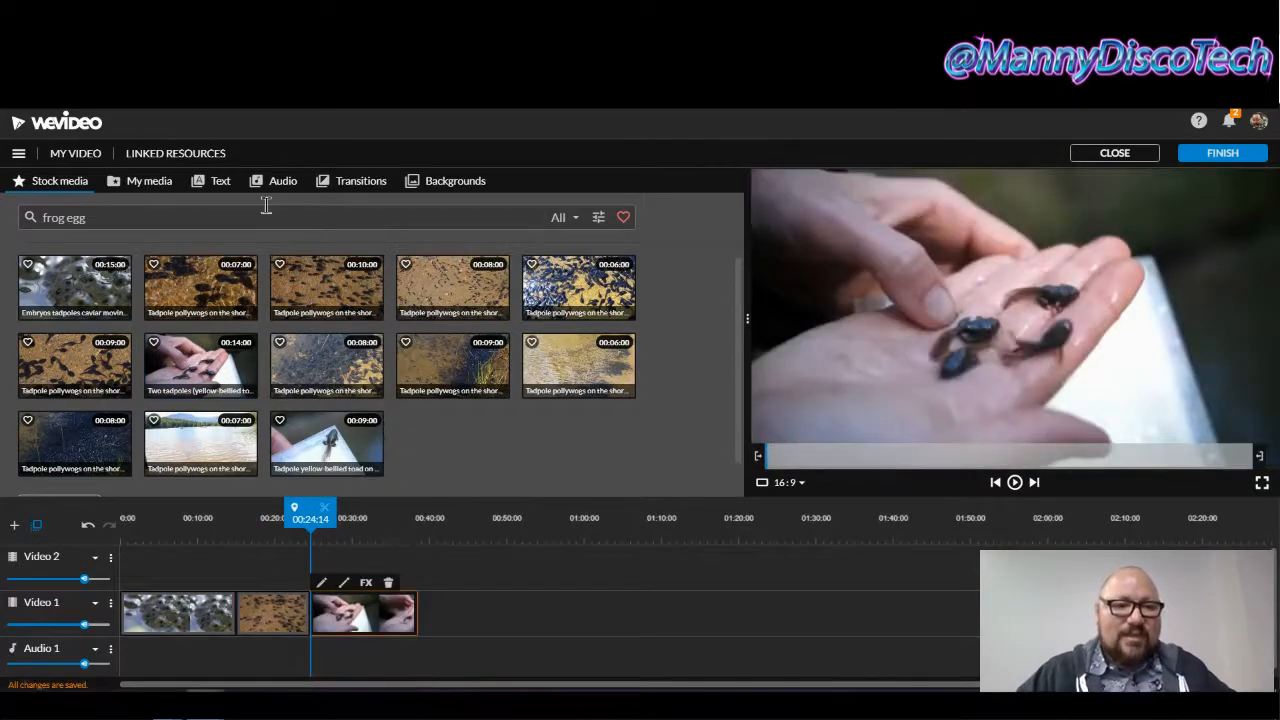
- Search the stock media for "frog" and append the Frog Near The Waterfall clip to the end of Video 1
click(198, 216)
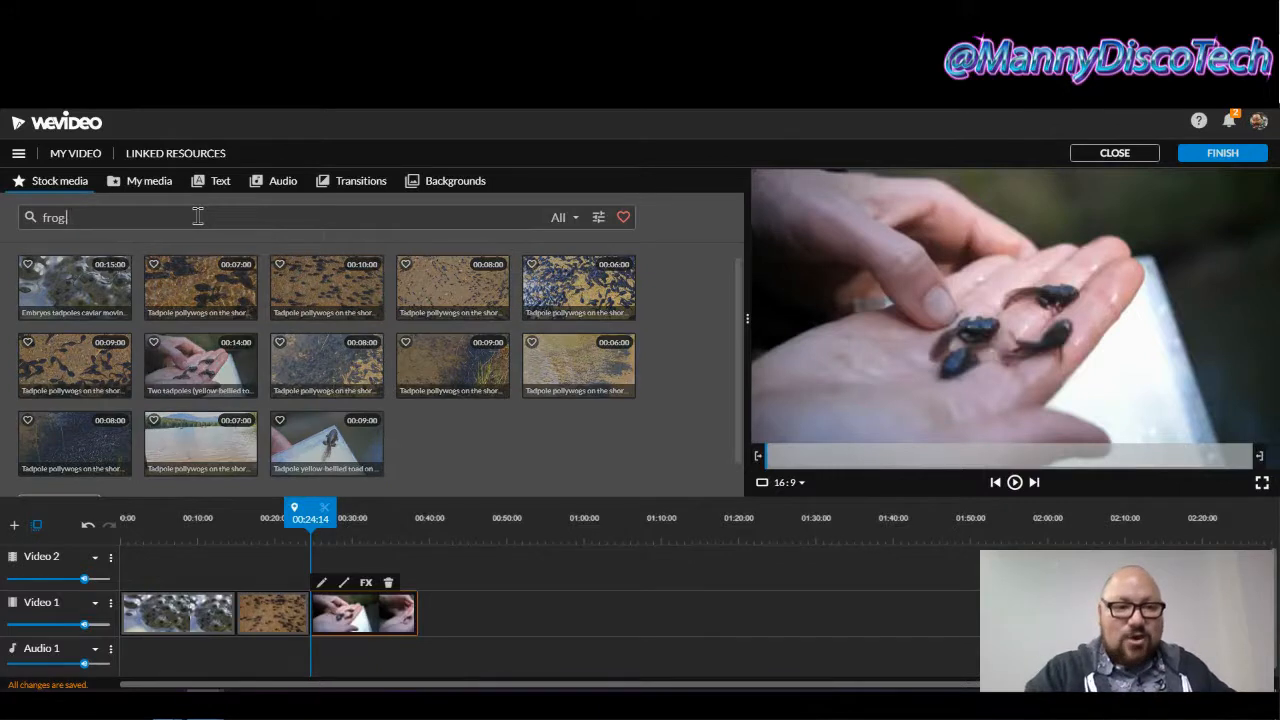
key(Return)
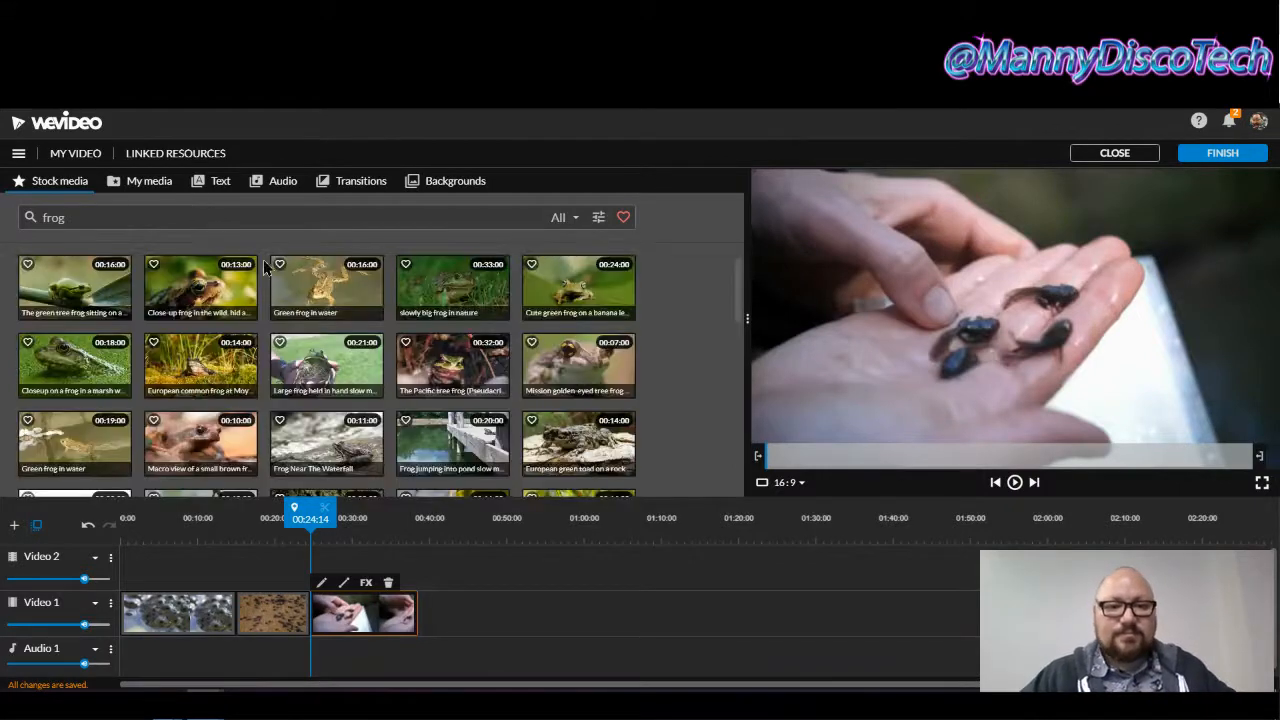
click(577, 366)
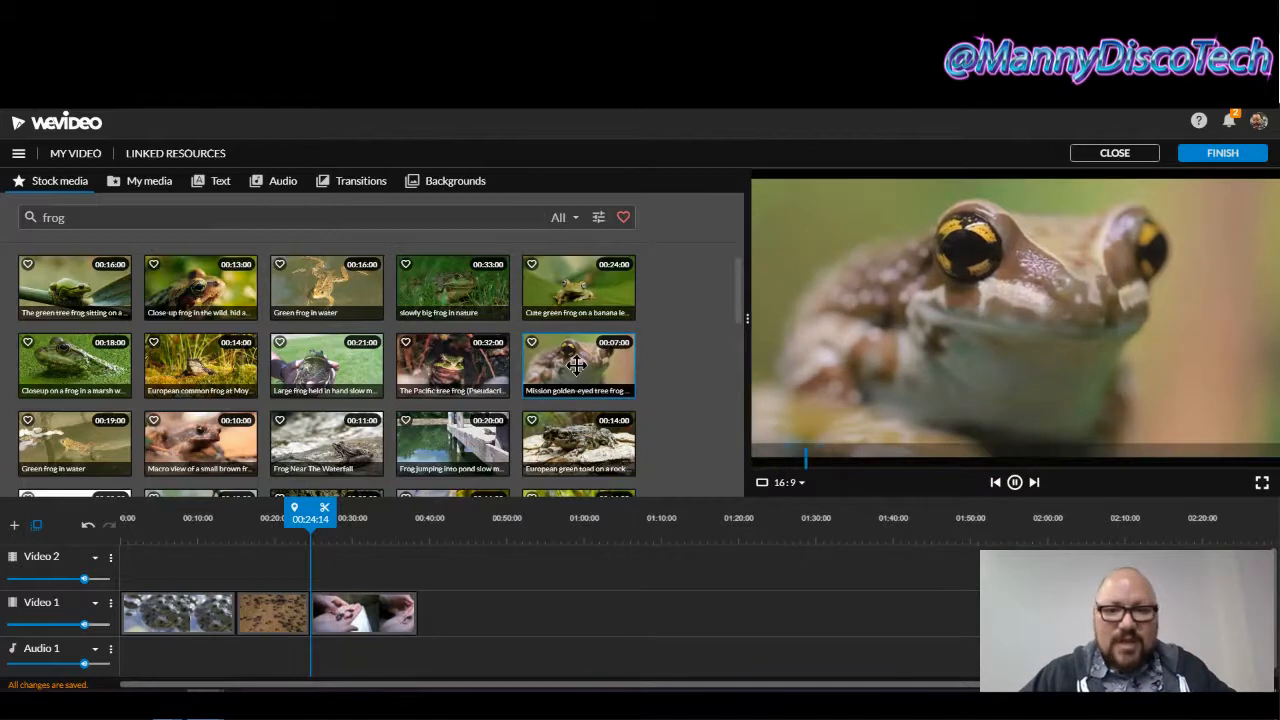
click(348, 440)
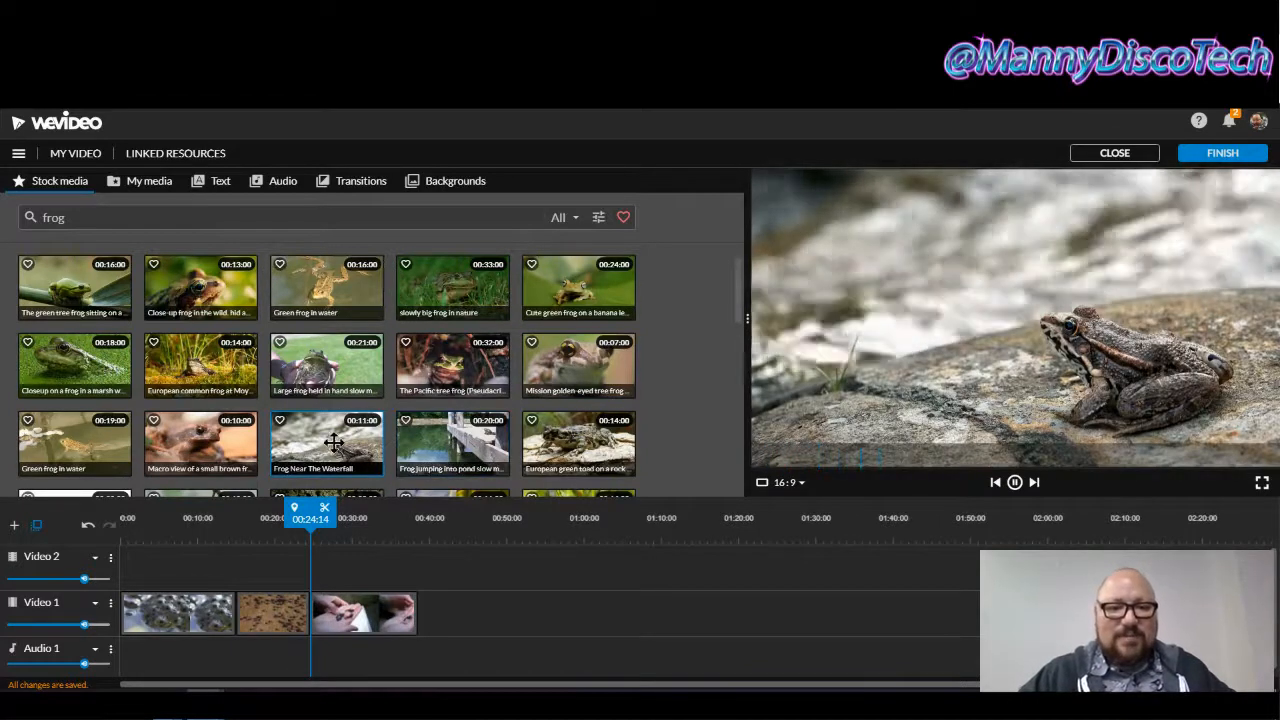
drag(333, 441, 437, 609)
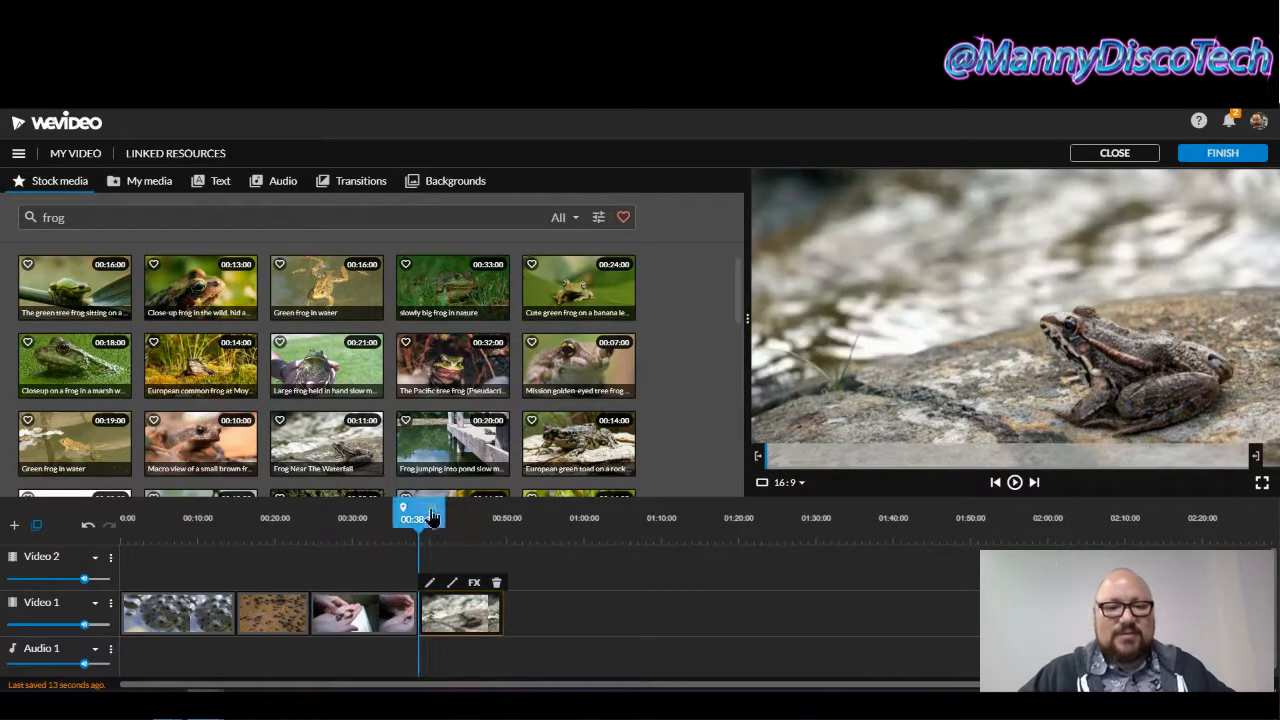
- Preview the assembled clips on the timeline, playing back the frog egg clip and its change to the tadpole clip
drag(414, 507, 123, 510)
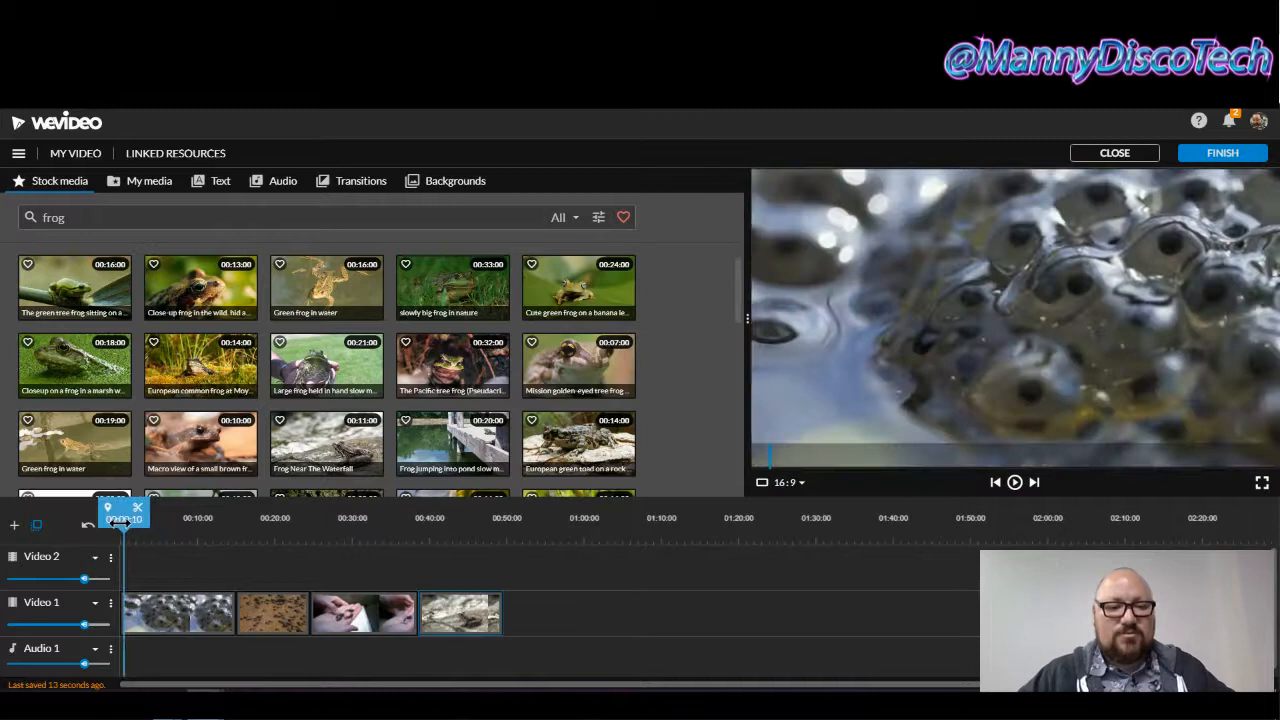
click(1014, 482)
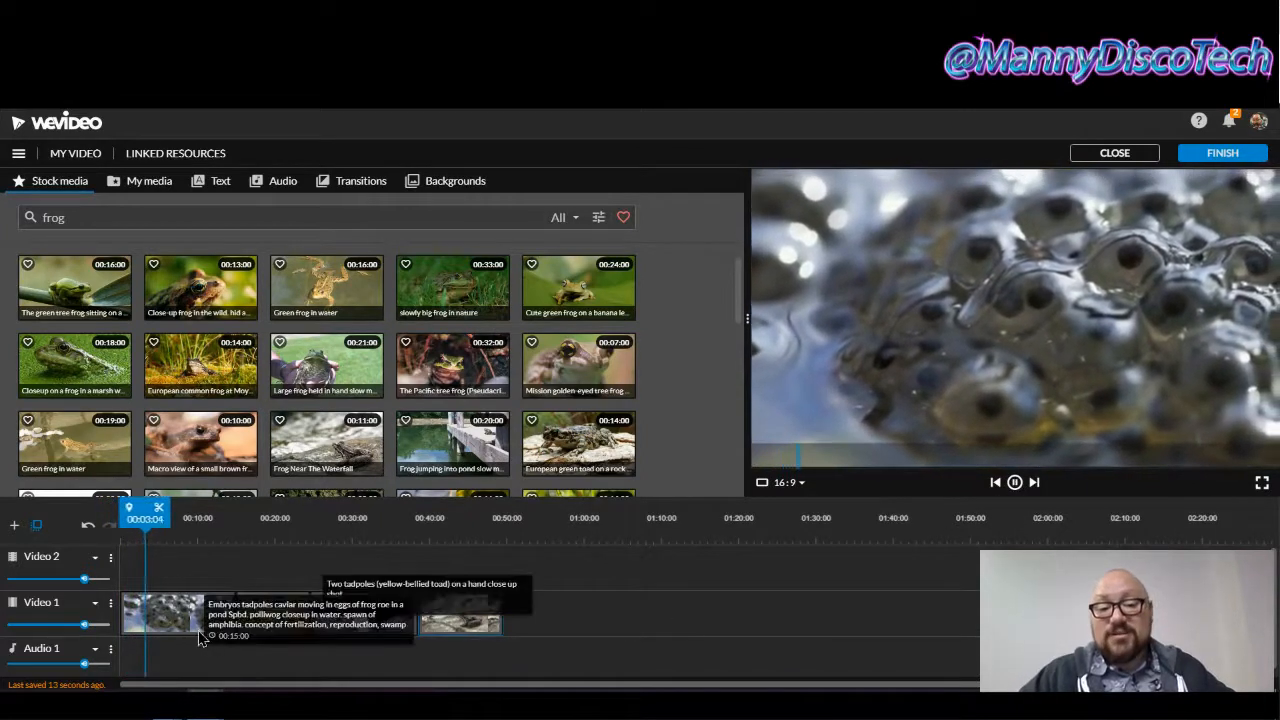
click(466, 632)
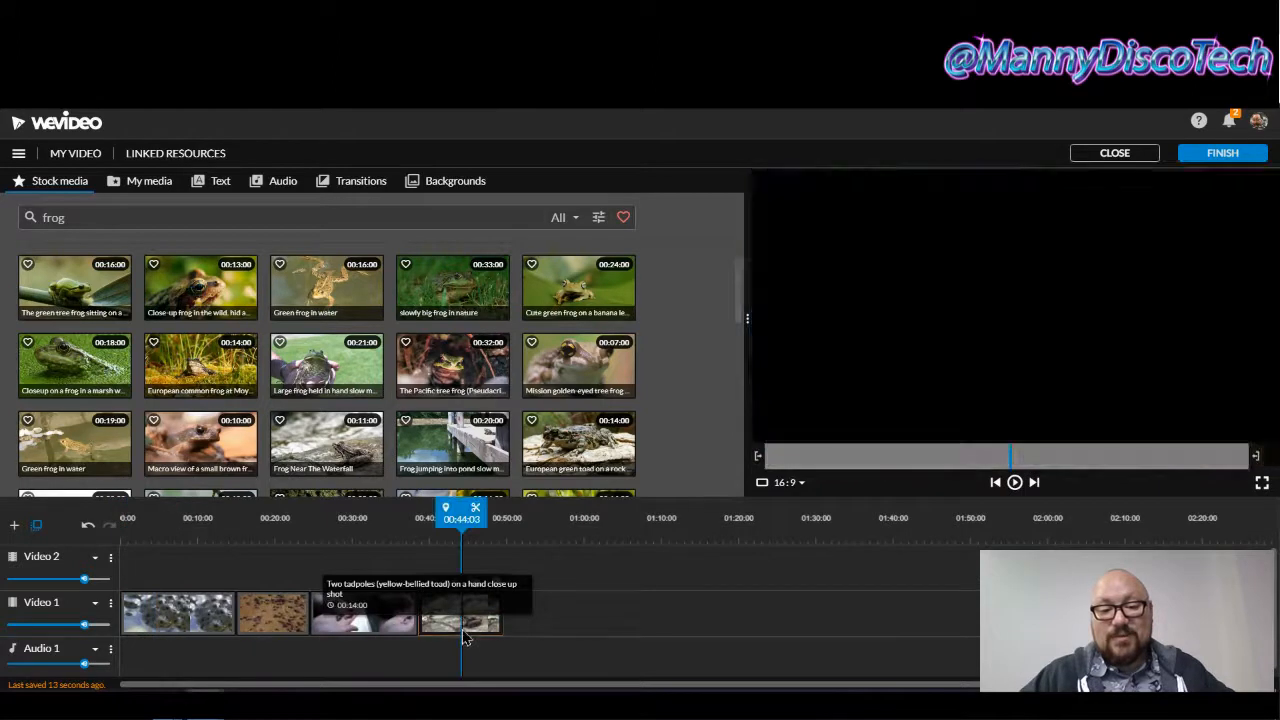
click(374, 632)
click(196, 625)
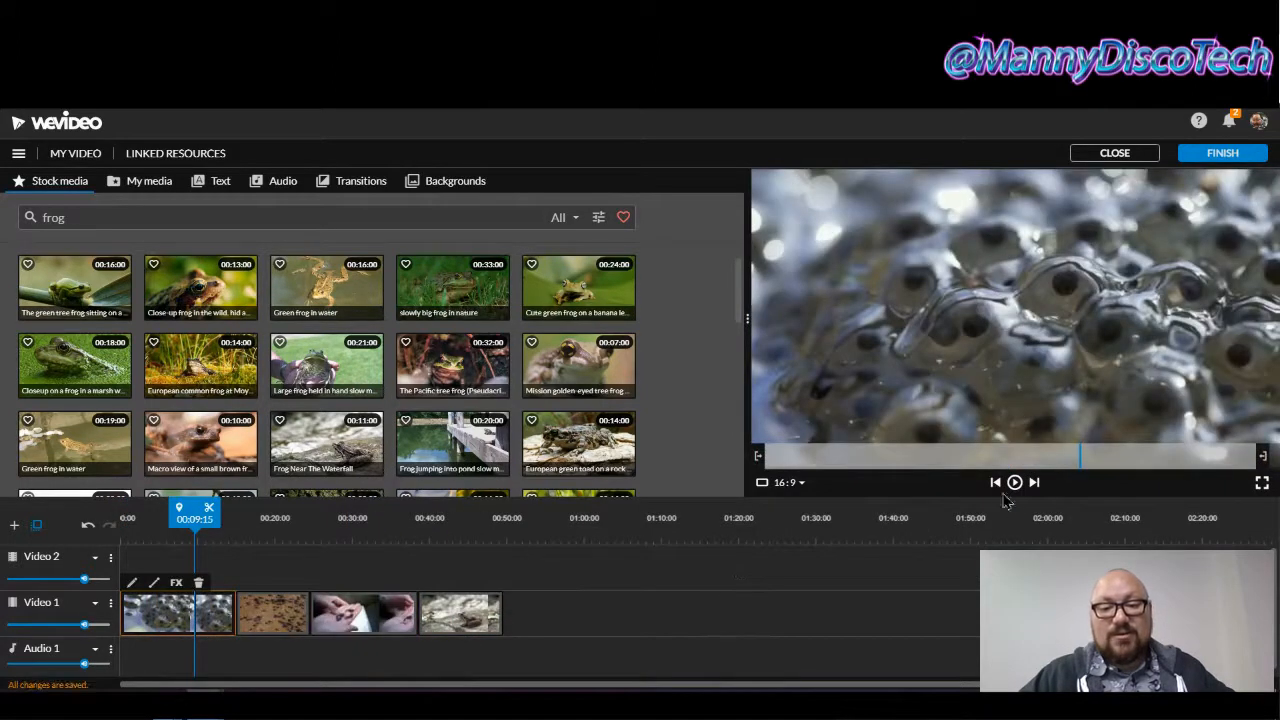
click(1015, 483)
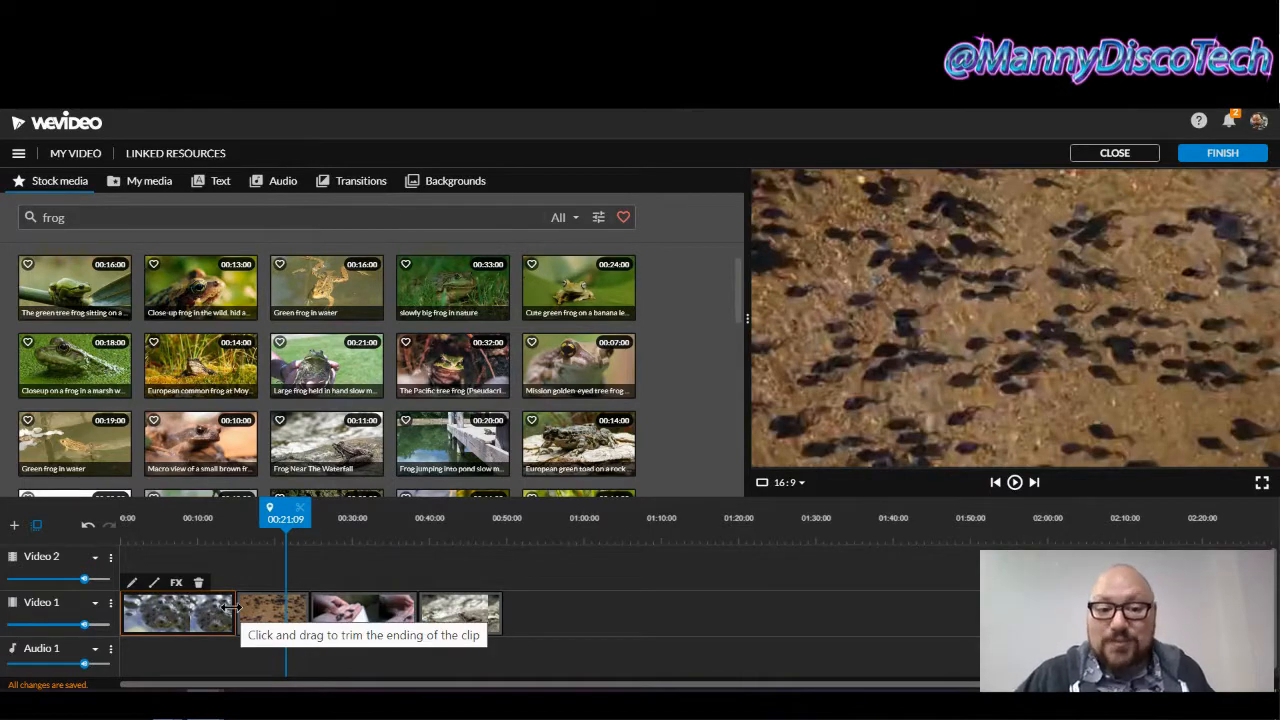
- Trim the end of the frog egg clip on Video 1 to about the 13-second mark
drag(230, 607, 177, 611)
drag(173, 610, 222, 615)
- Split the frog egg clip at 00:08:10 and delete the piece after the cut
drag(219, 509, 186, 508)
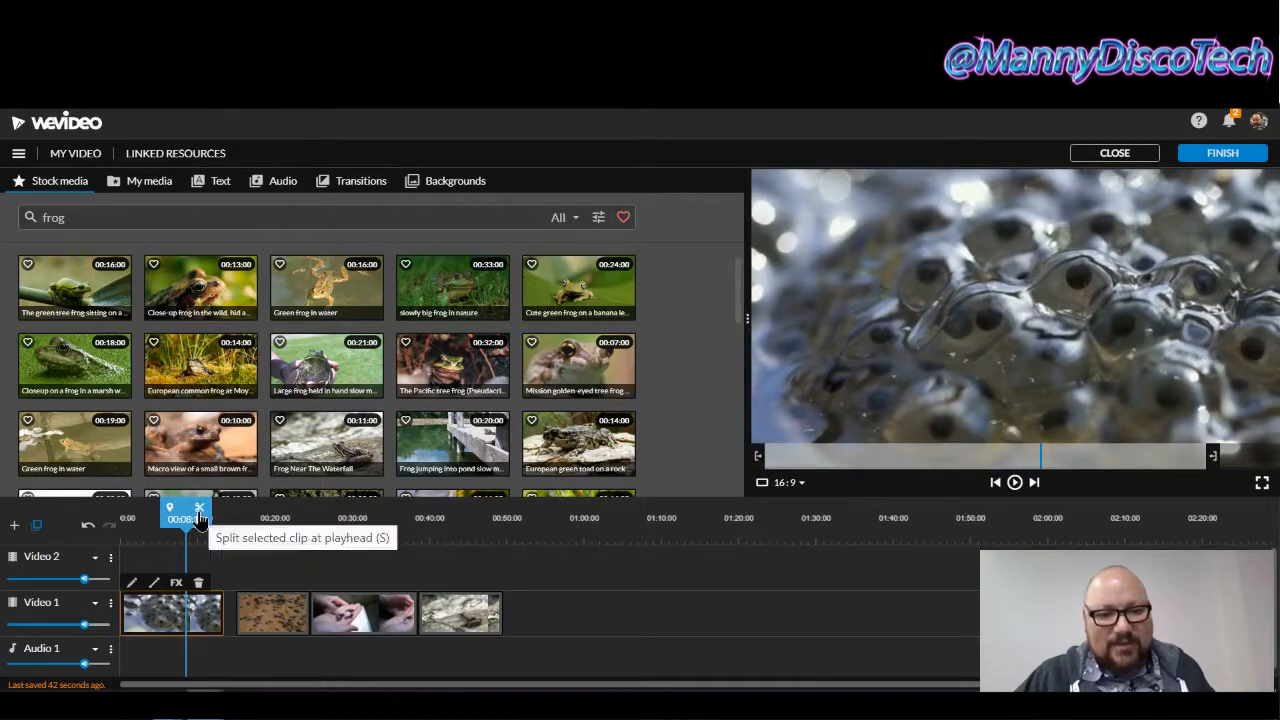
click(199, 514)
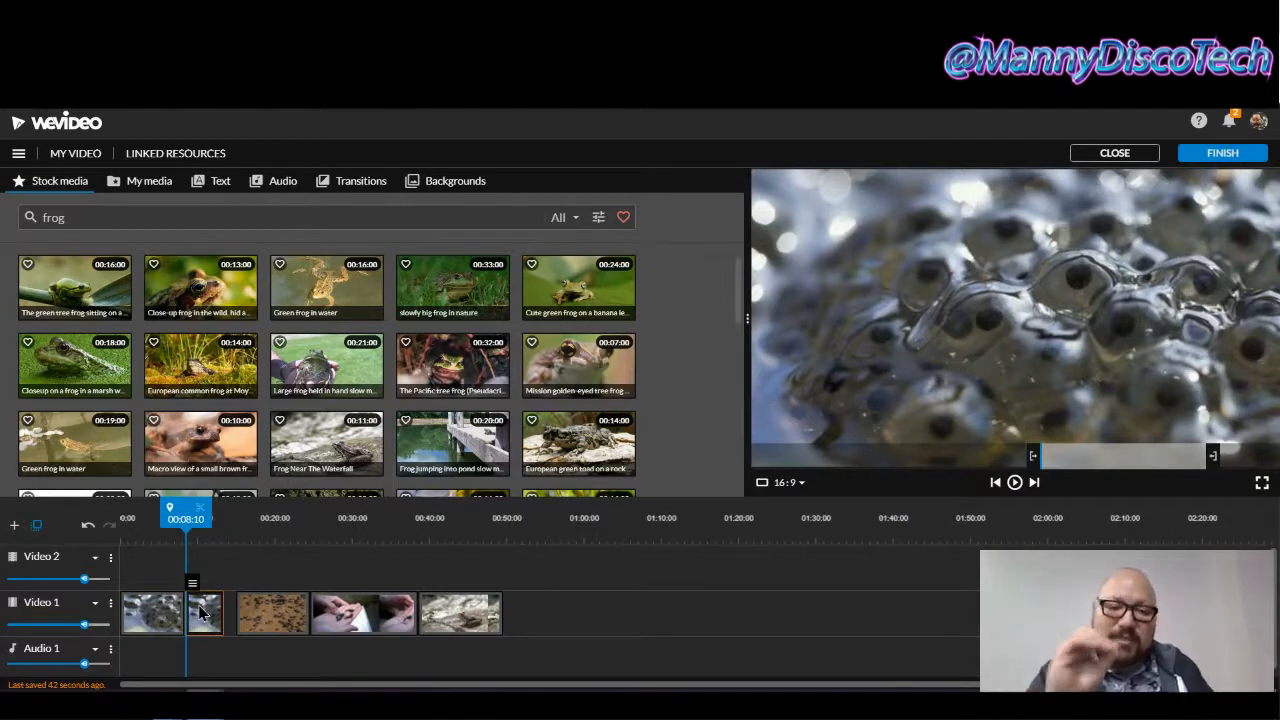
key(Delete)
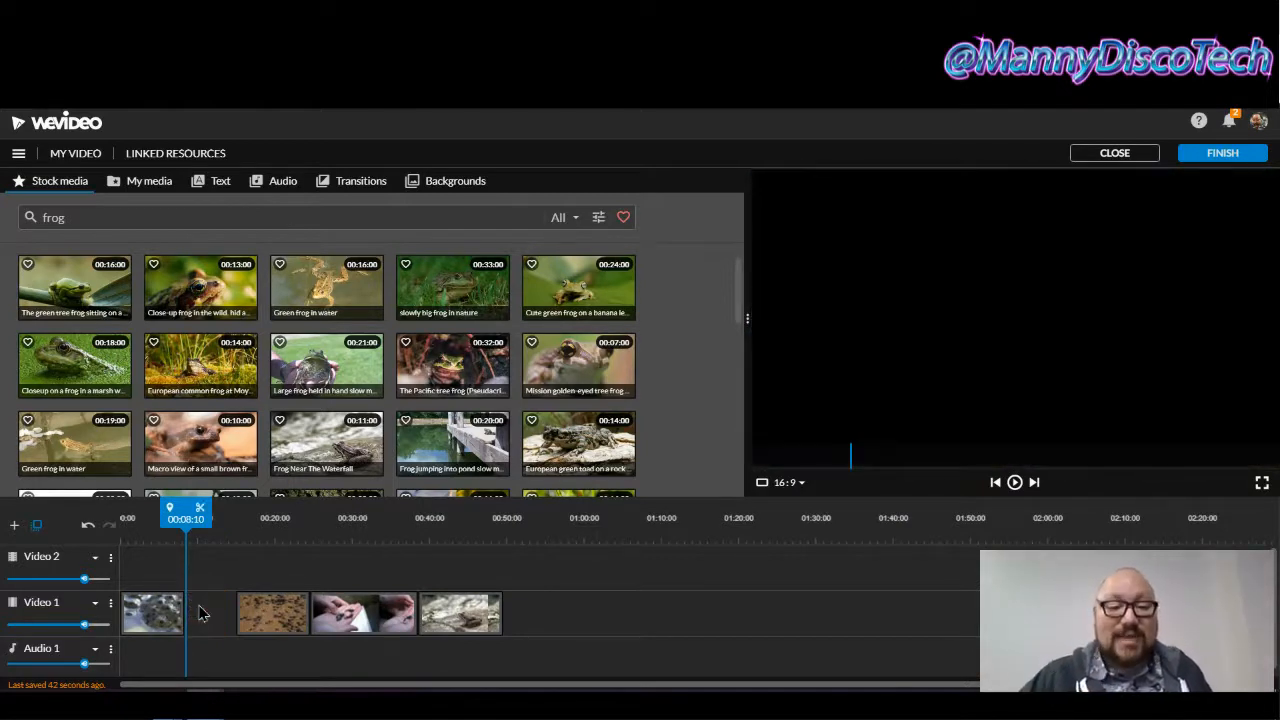
- Trim the end of the remaining frog egg clip to 00:06:13 and return the playhead to the start of the timeline
click(162, 620)
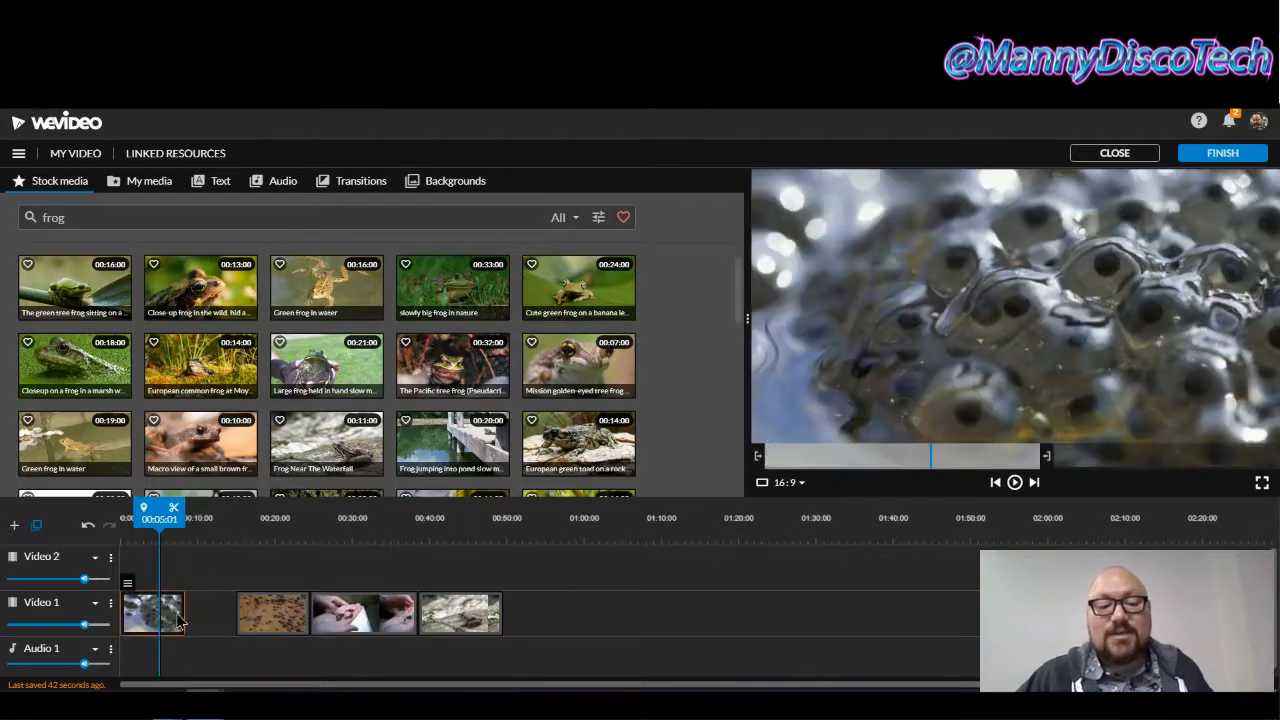
mouse_move(180, 611)
mouse_down()
mouse_move(211, 613)
mouse_move(191, 613)
mouse_up()
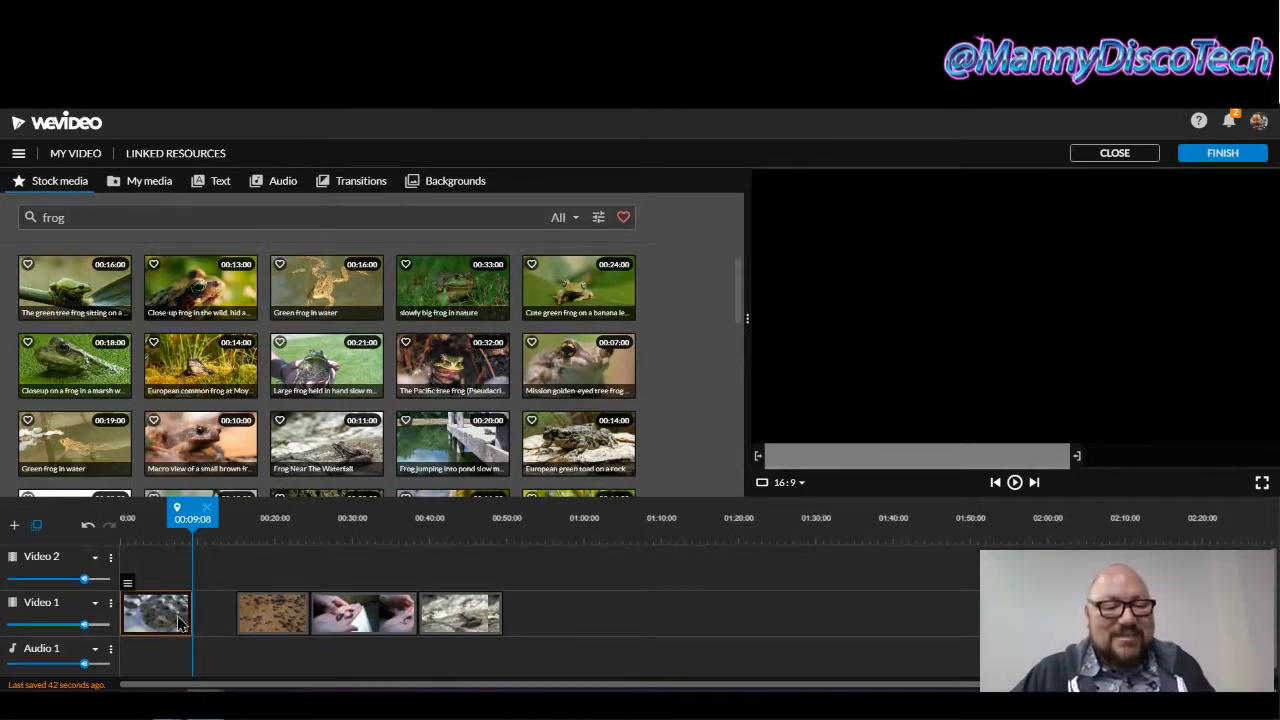
drag(180, 612, 170, 613)
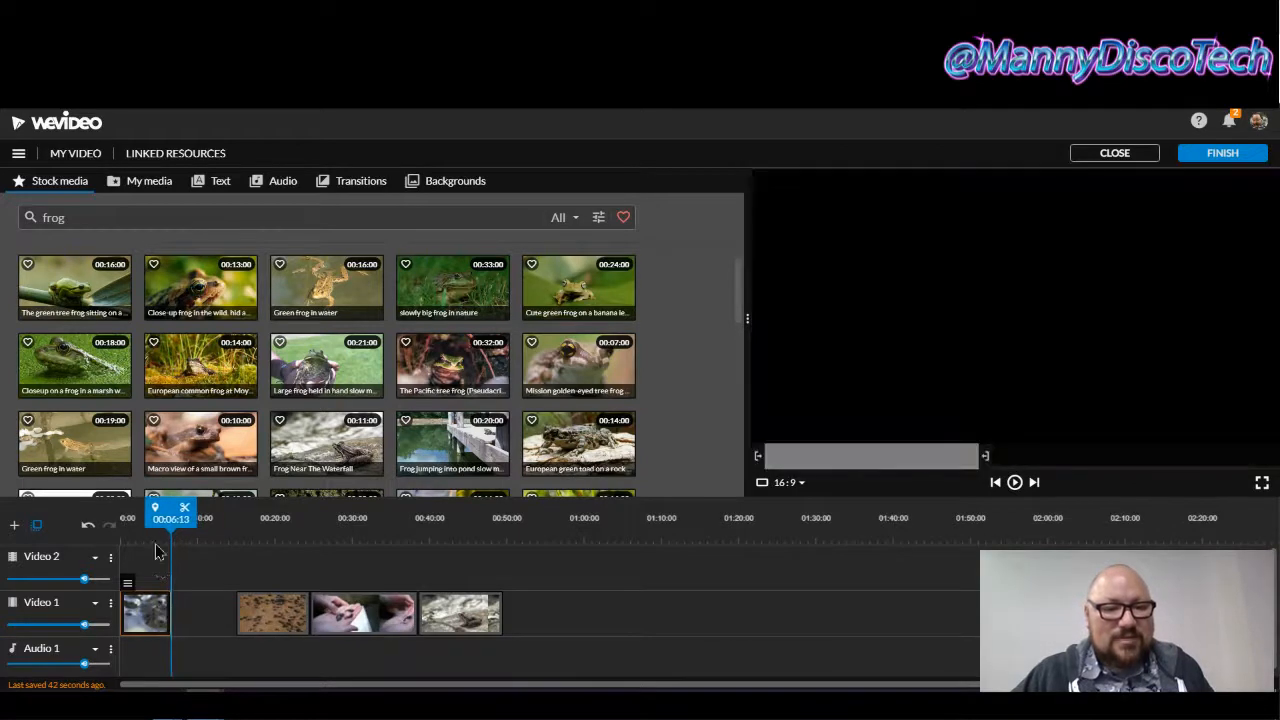
drag(167, 511, 116, 512)
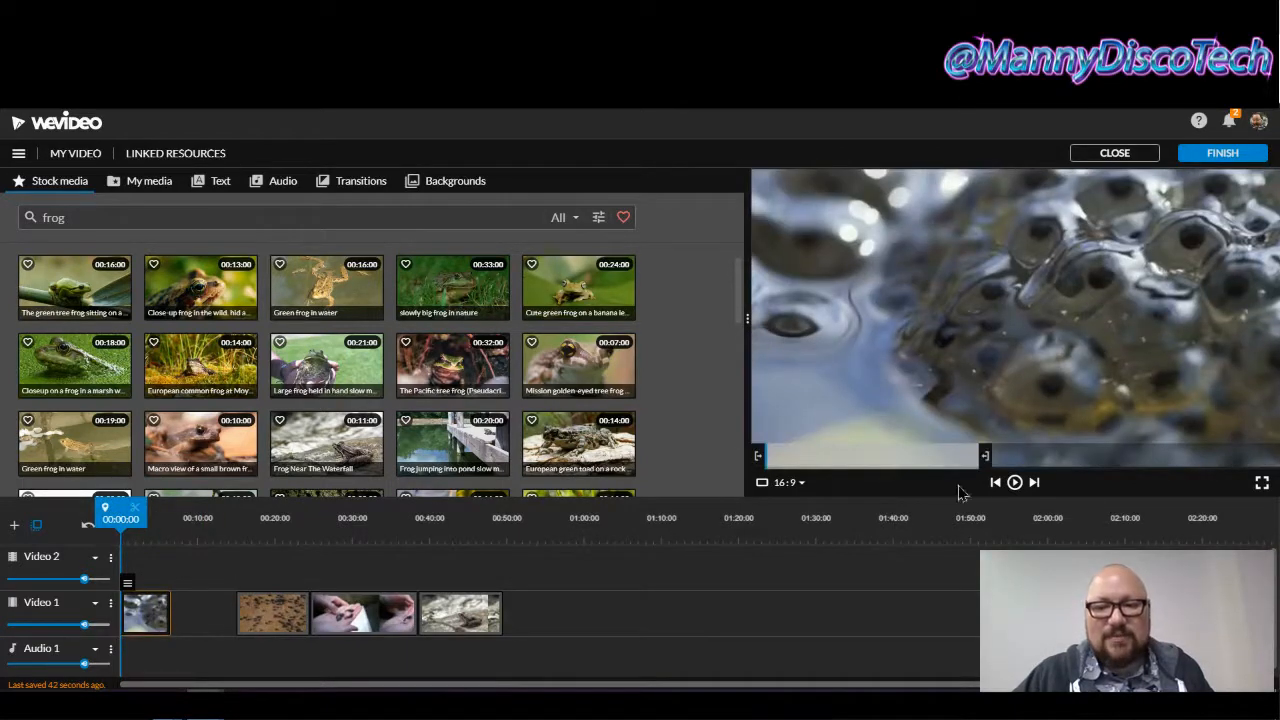
- Play the frog egg clip to 00:04:21, split it there, and delete the piece after the cut
click(1014, 482)
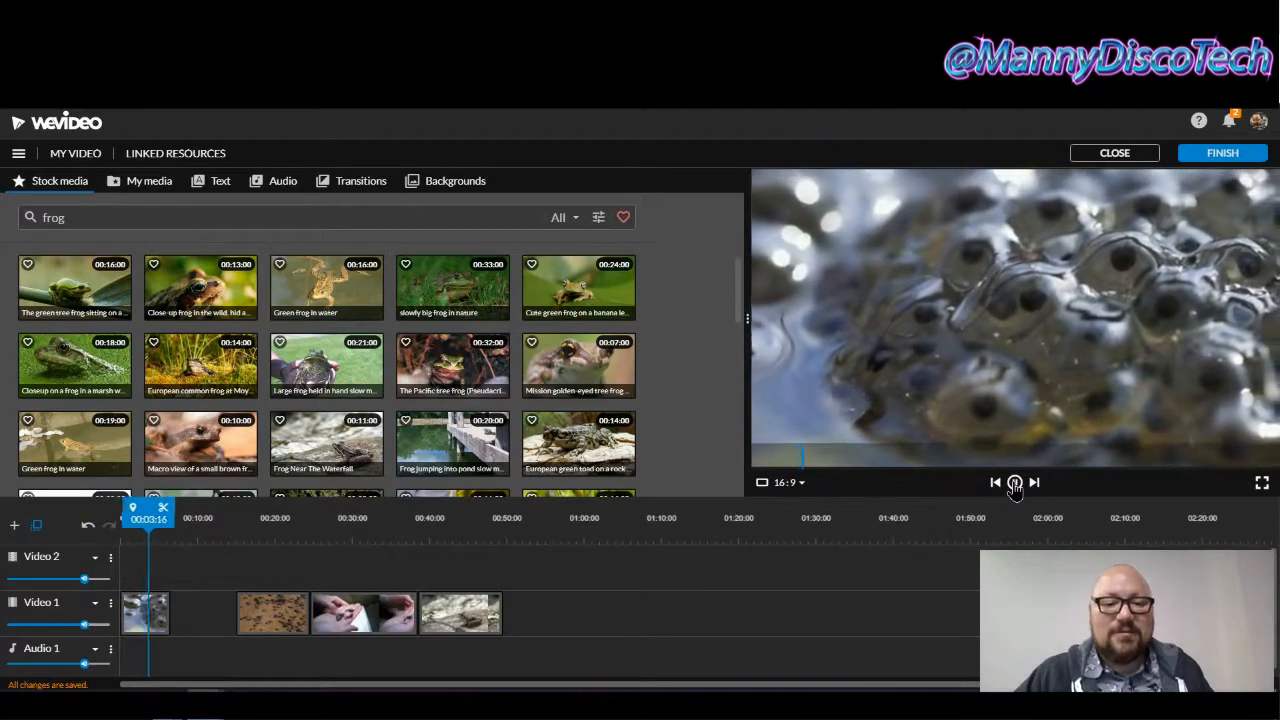
click(1014, 482)
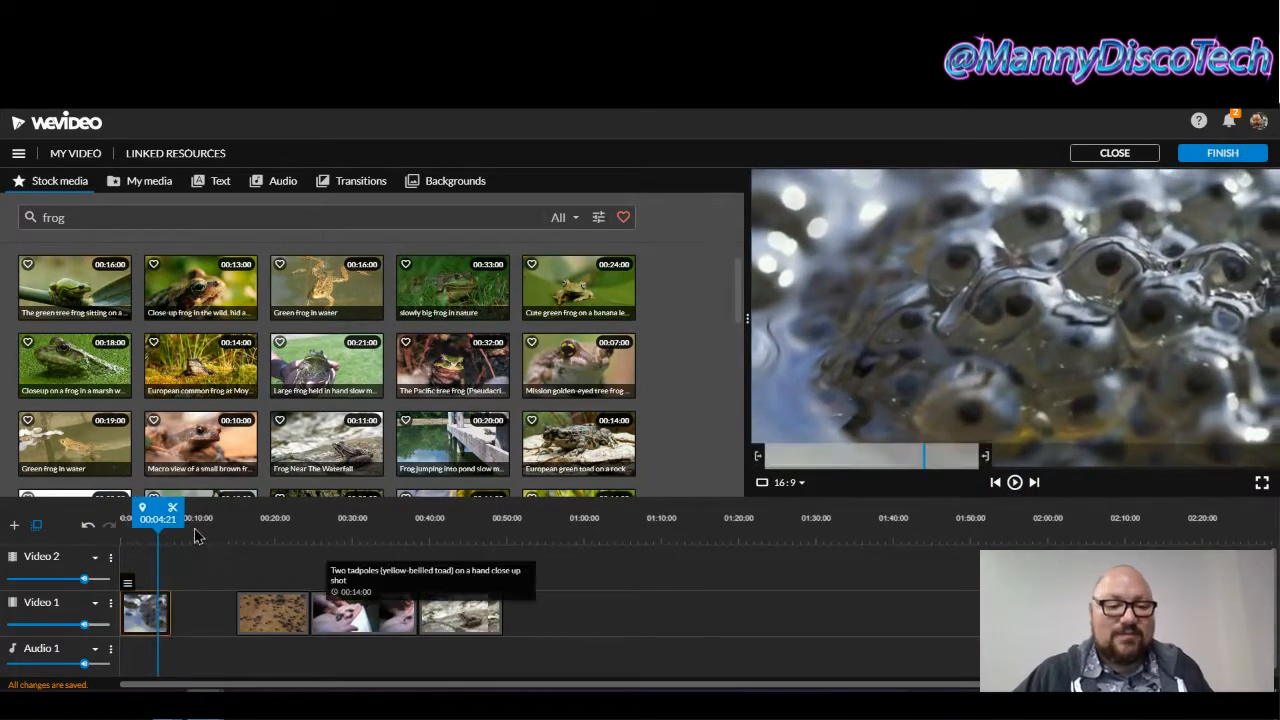
click(172, 508)
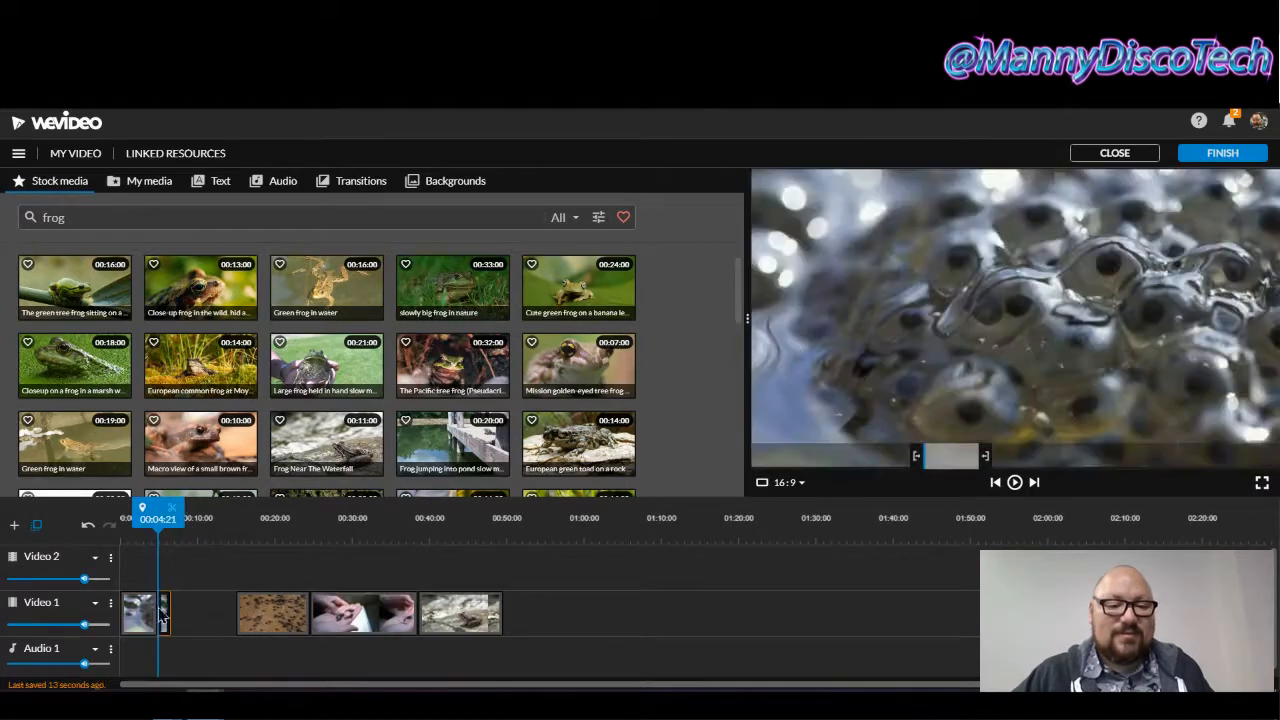
key(Delete)
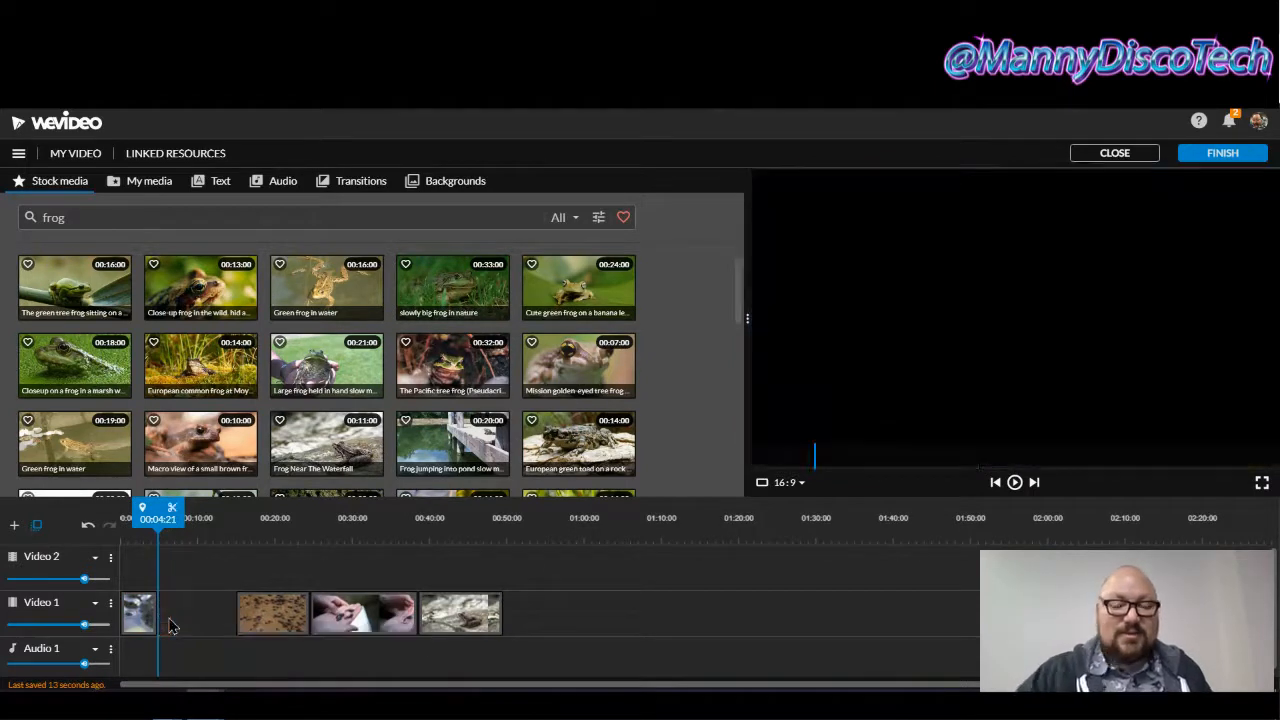
- Shorten the tadpole pollywogs clip to about 5 seconds and place it directly after the frog egg clip on Video 1
click(278, 630)
drag(278, 630, 150, 578)
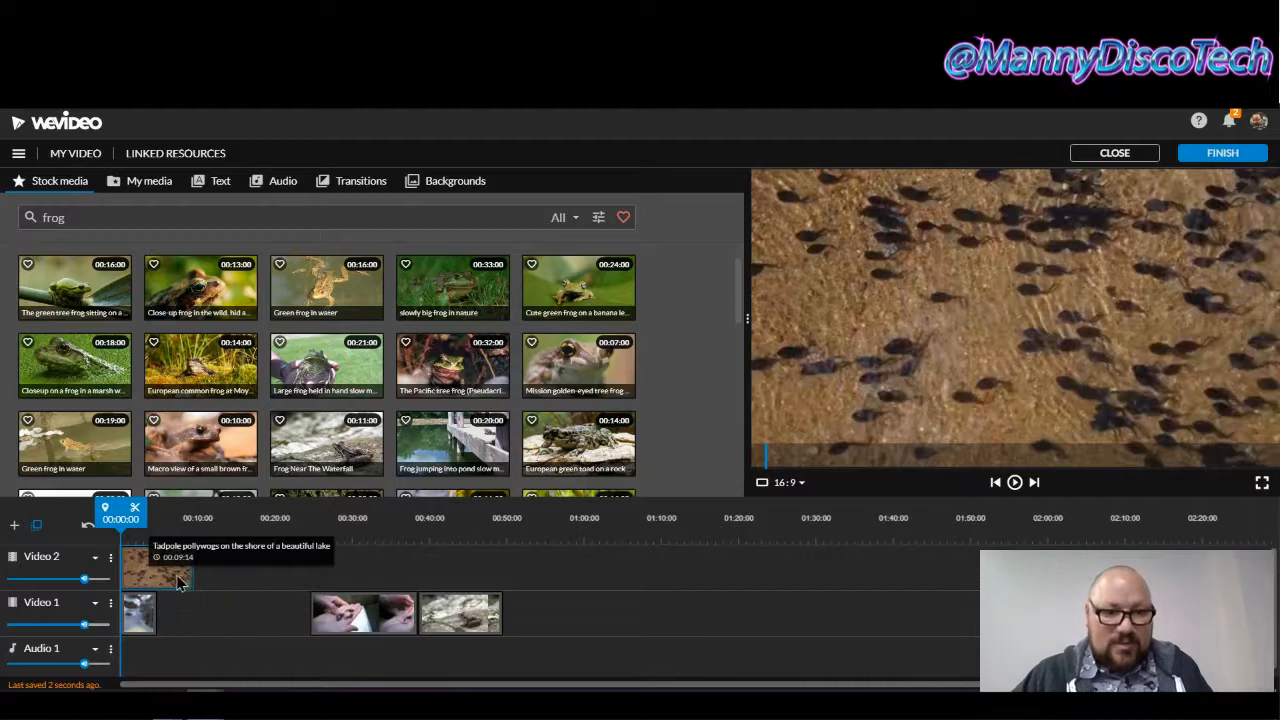
click(178, 583)
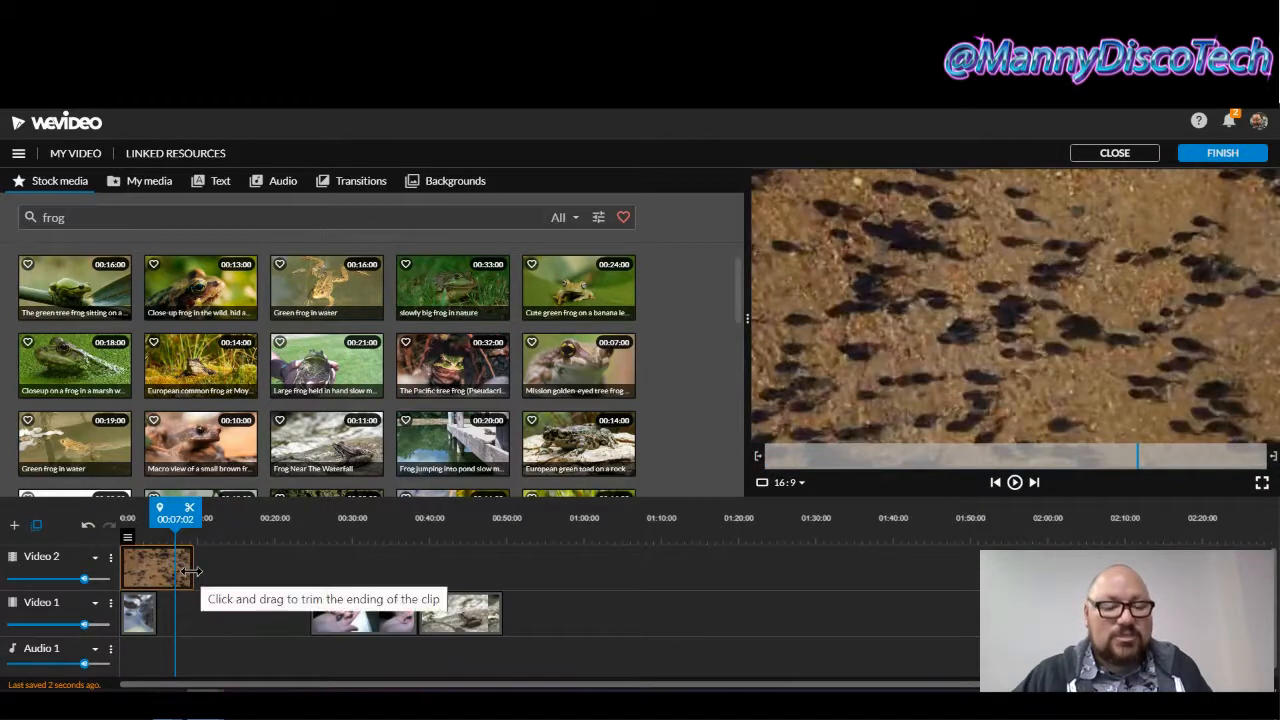
drag(193, 570, 194, 604)
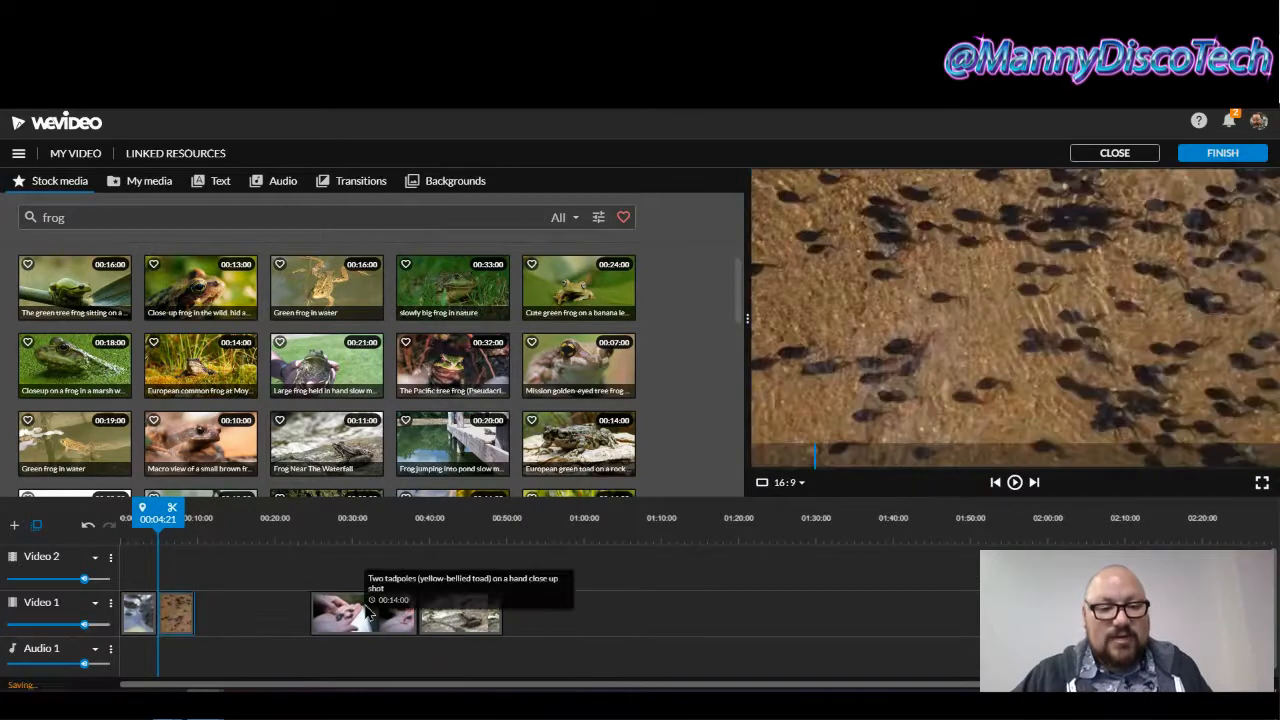
- Shorten the tadpoles-on-a-hand clip and the frog-on-rock clip to about 5 seconds each and line them up without gaps on Video 1
click(363, 610)
drag(366, 610, 215, 613)
click(238, 568)
drag(448, 625, 258, 620)
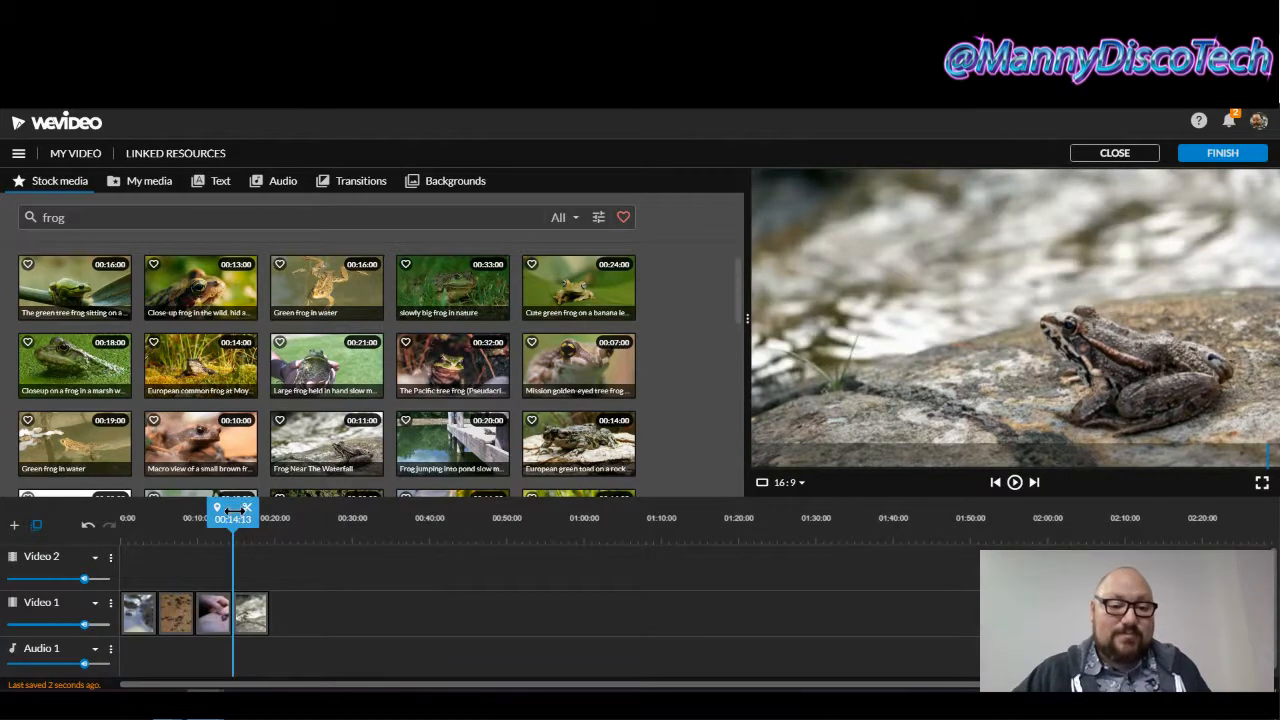
- Record a voice narration of about 5 seconds from the start of the timeline with the video muted, and save it
drag(233, 512, 118, 512)
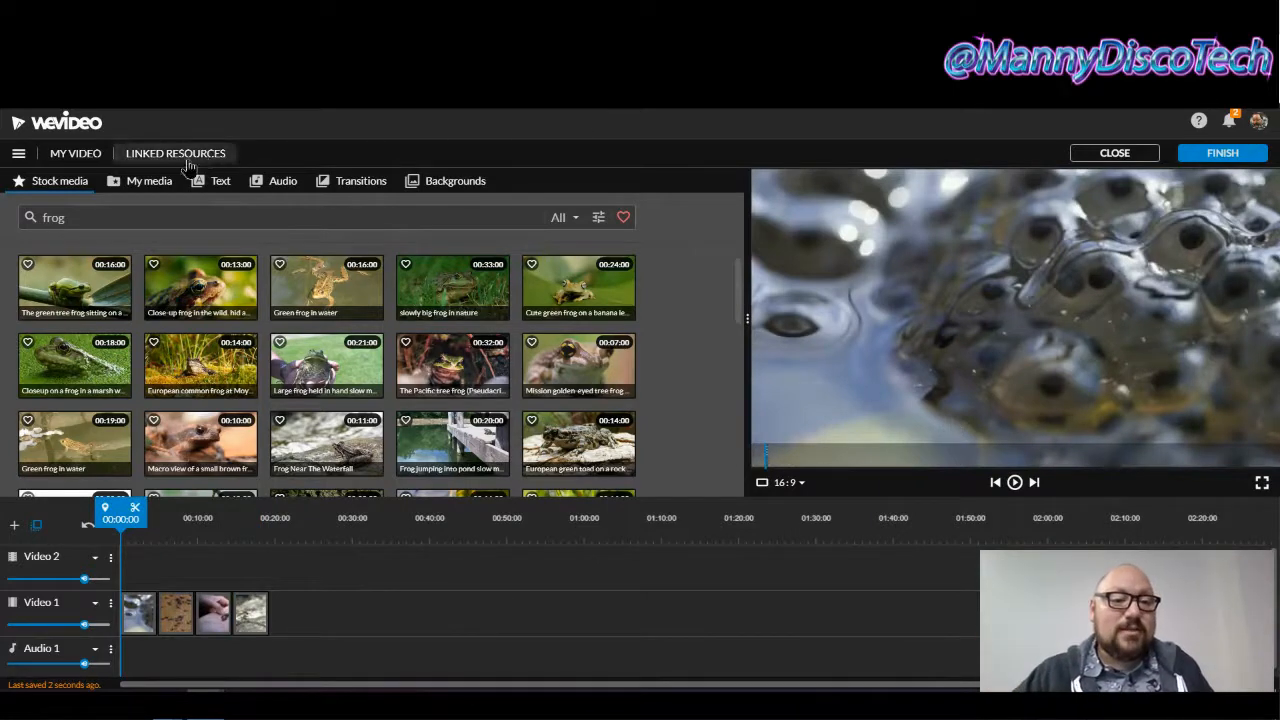
click(148, 183)
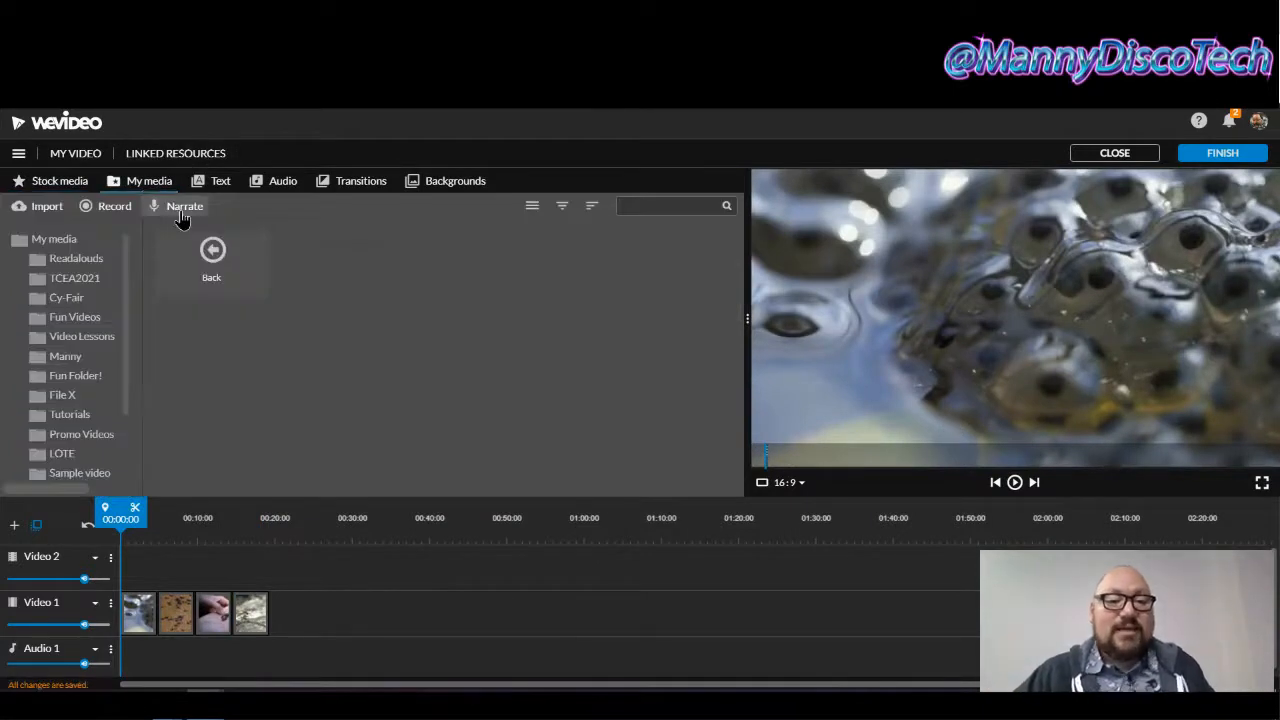
click(181, 210)
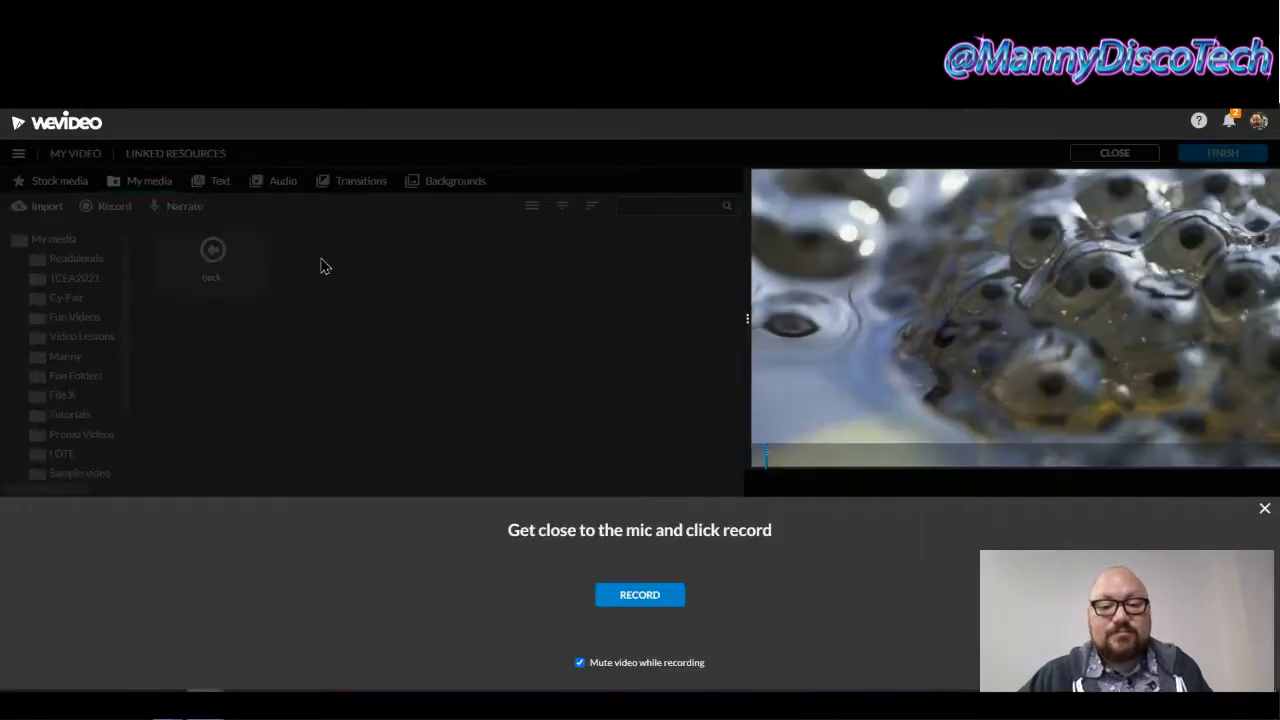
click(638, 600)
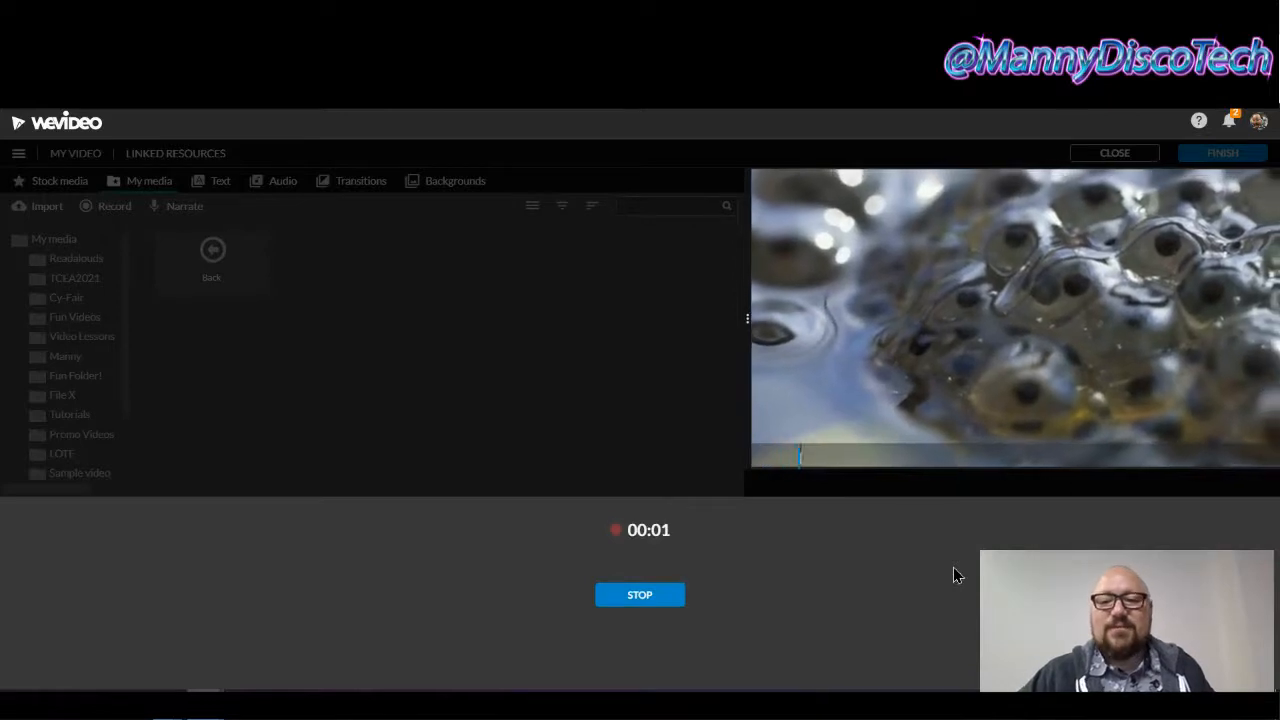
click(631, 598)
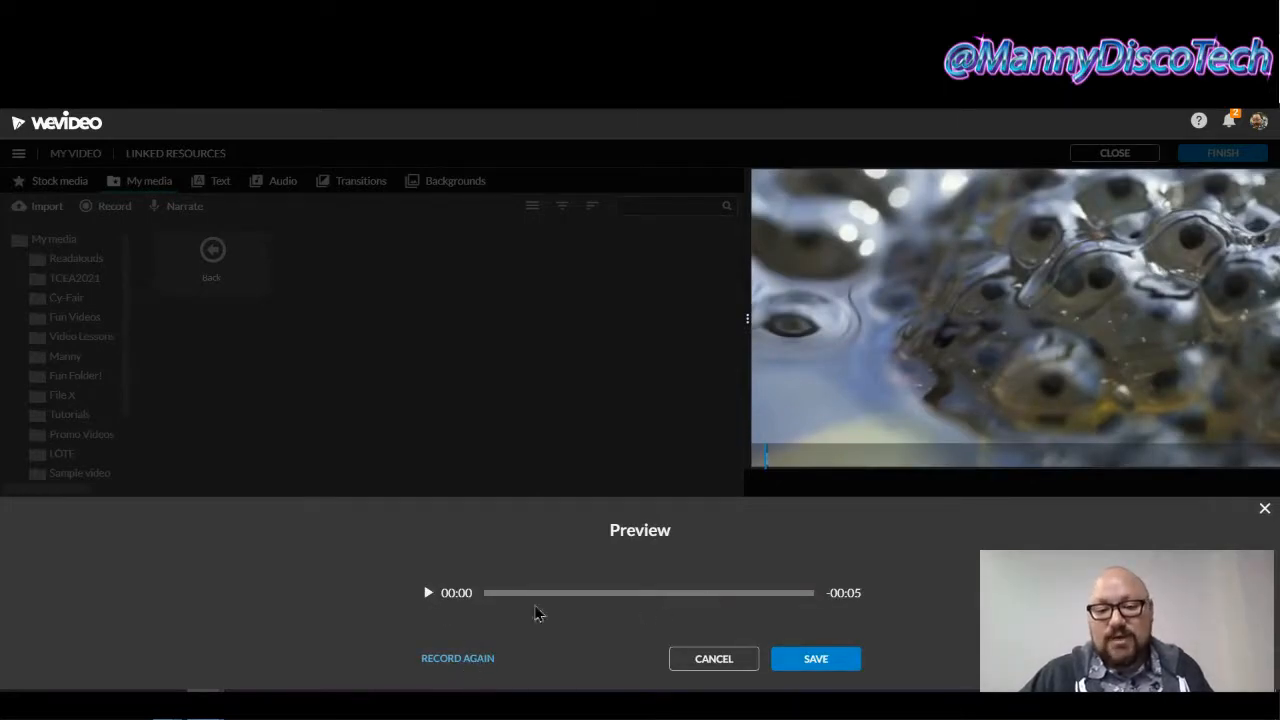
click(814, 660)
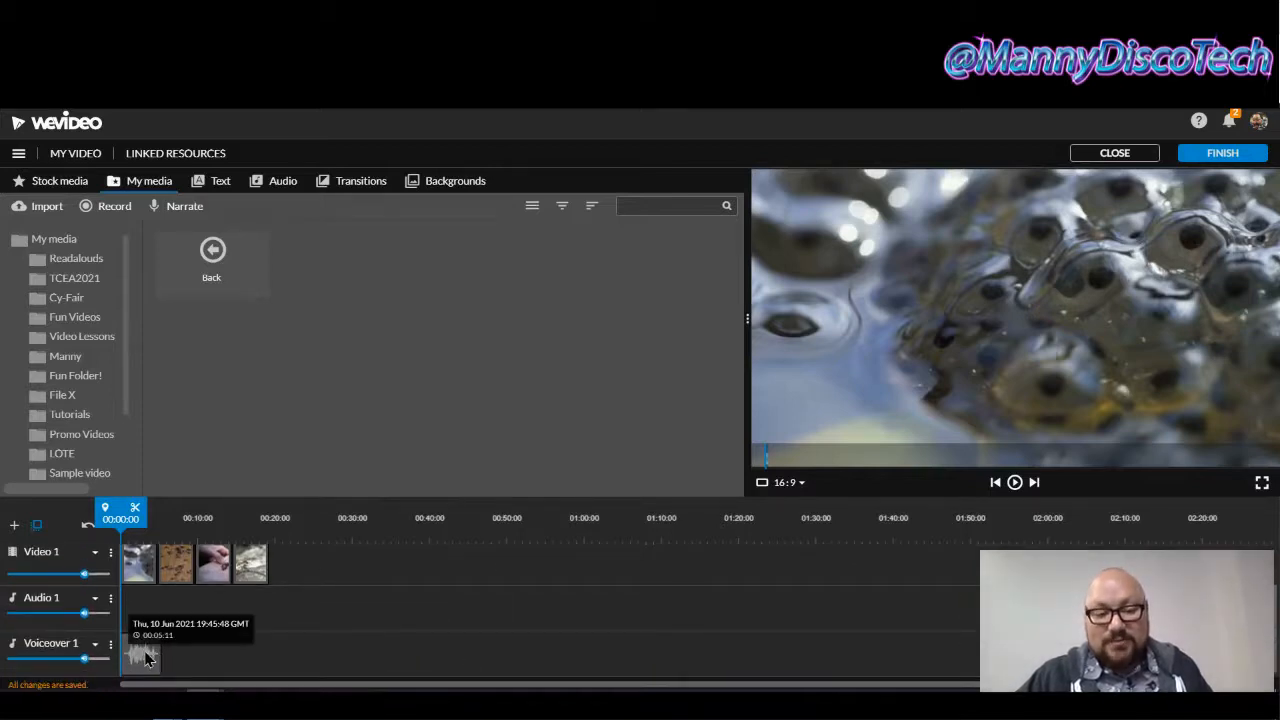
- Move the recorded voiceover clip to the start of Audio 1 and play it back with the video
drag(145, 658, 142, 628)
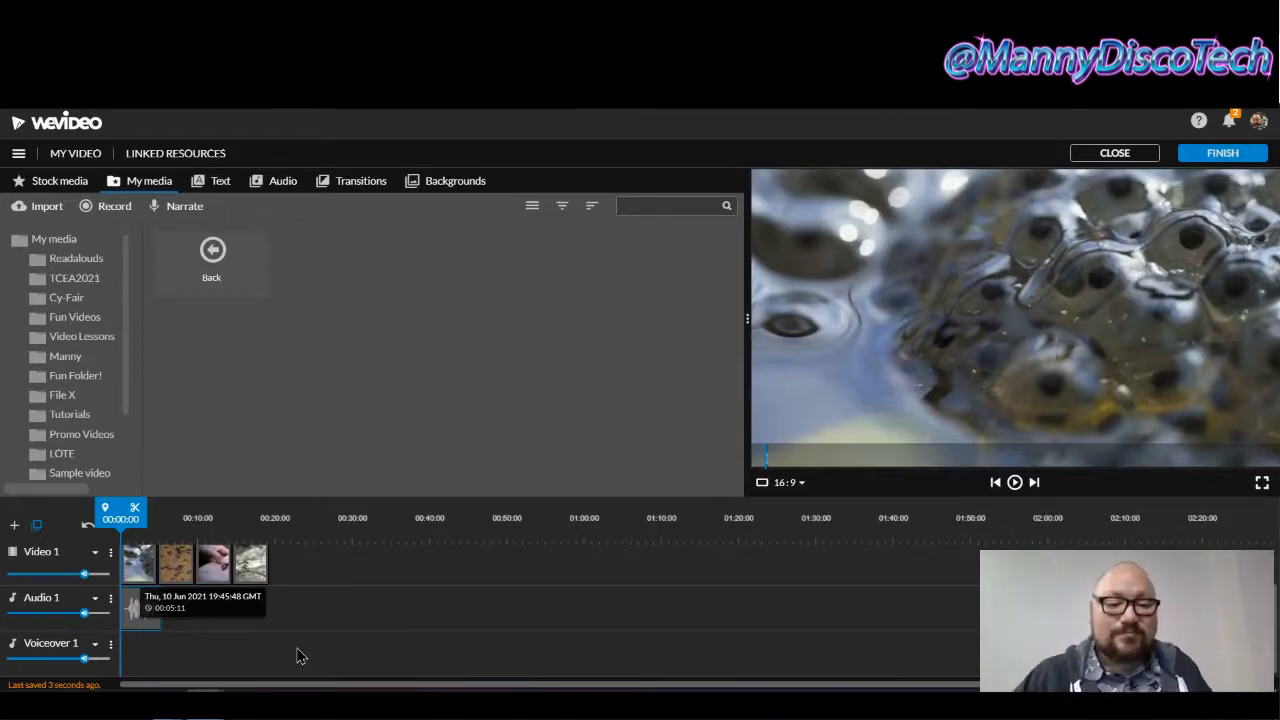
click(1015, 483)
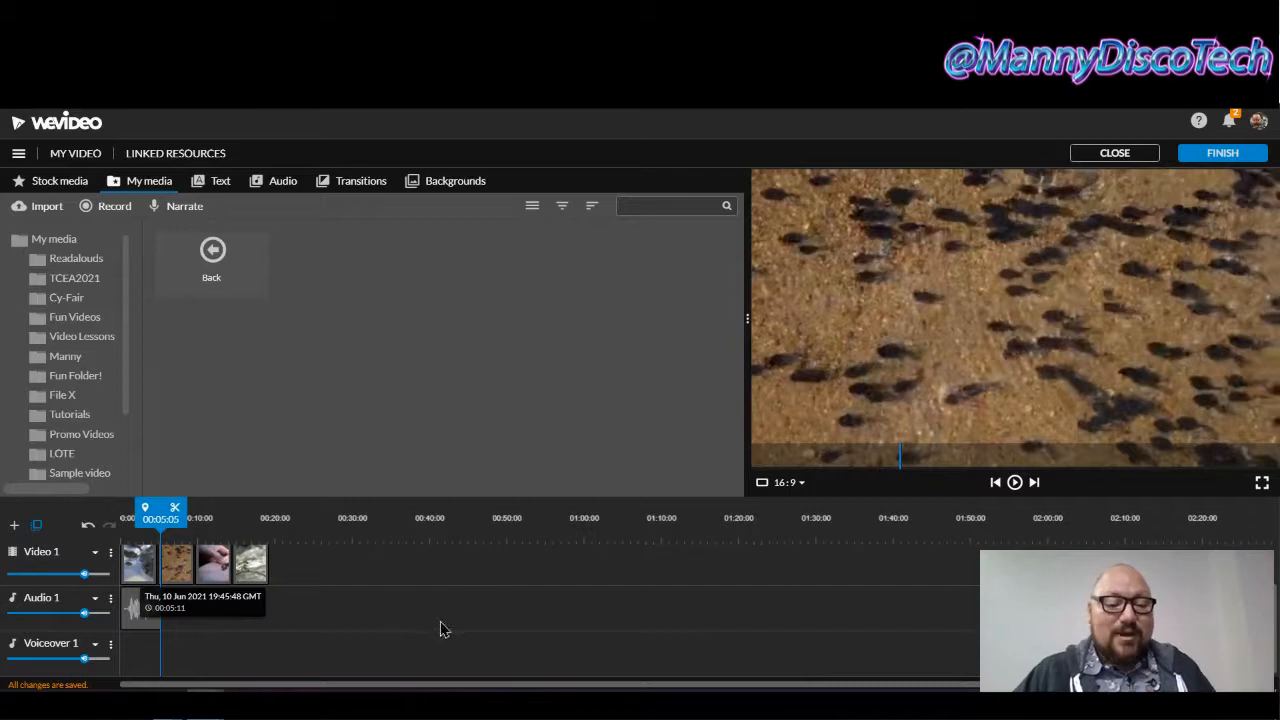
click(232, 565)
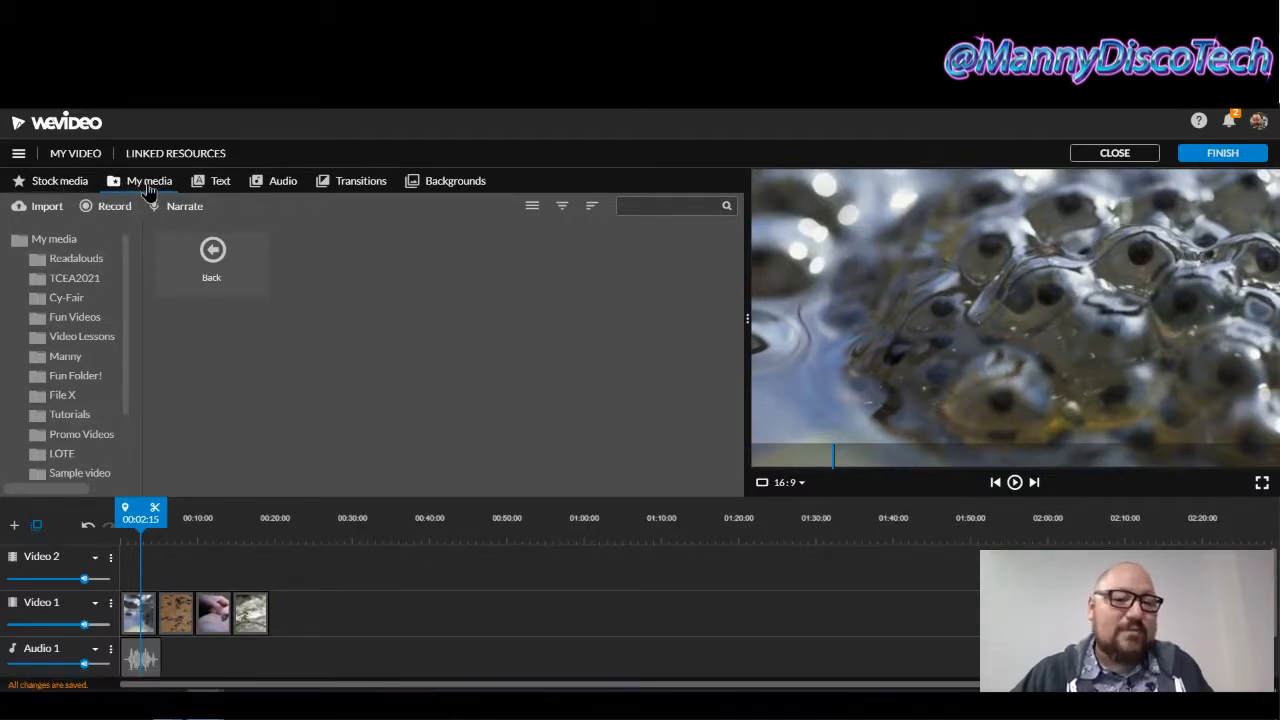
- Browse the motion text templates, previewing several titles such as Candy dots and Snippet - Quote
click(215, 185)
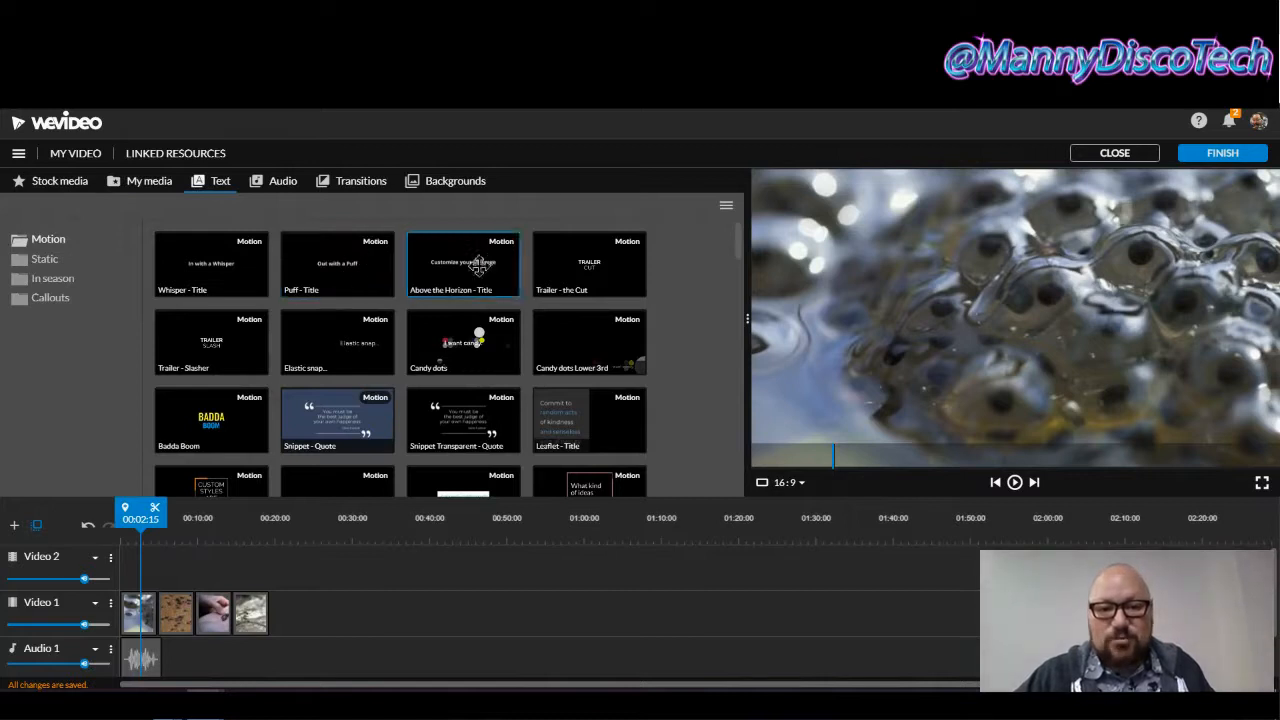
click(339, 270)
click(484, 342)
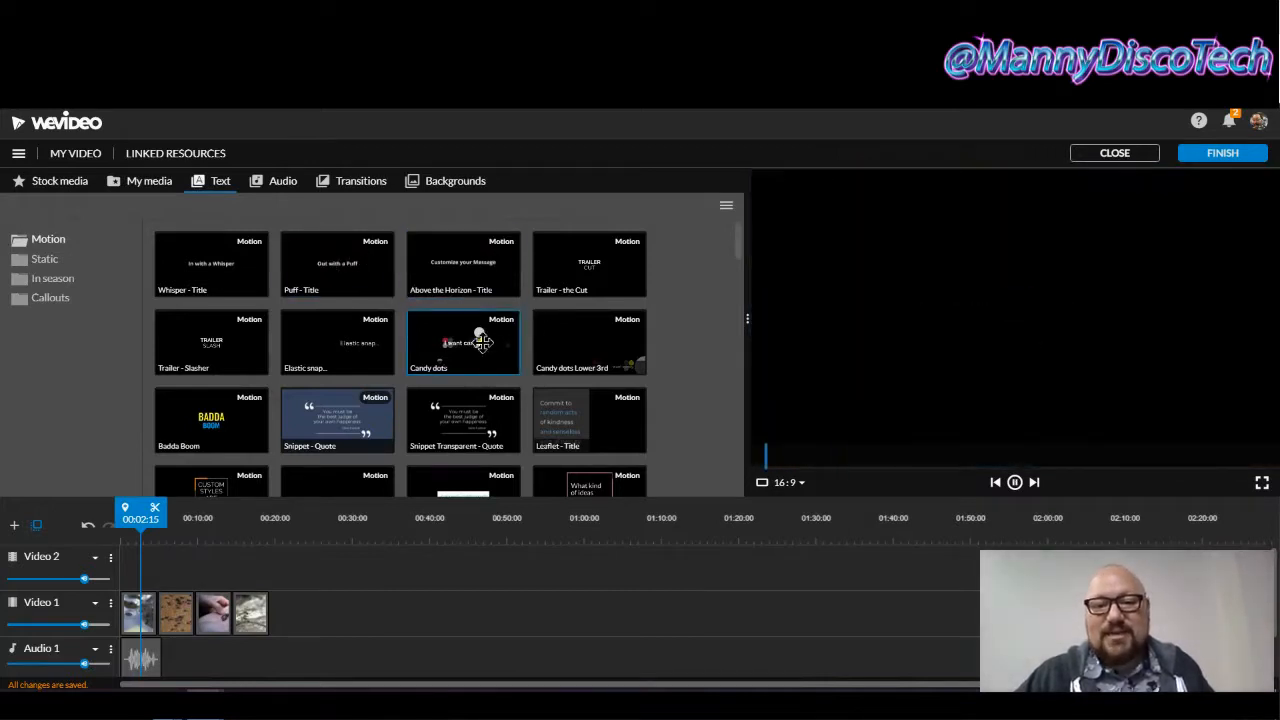
click(389, 410)
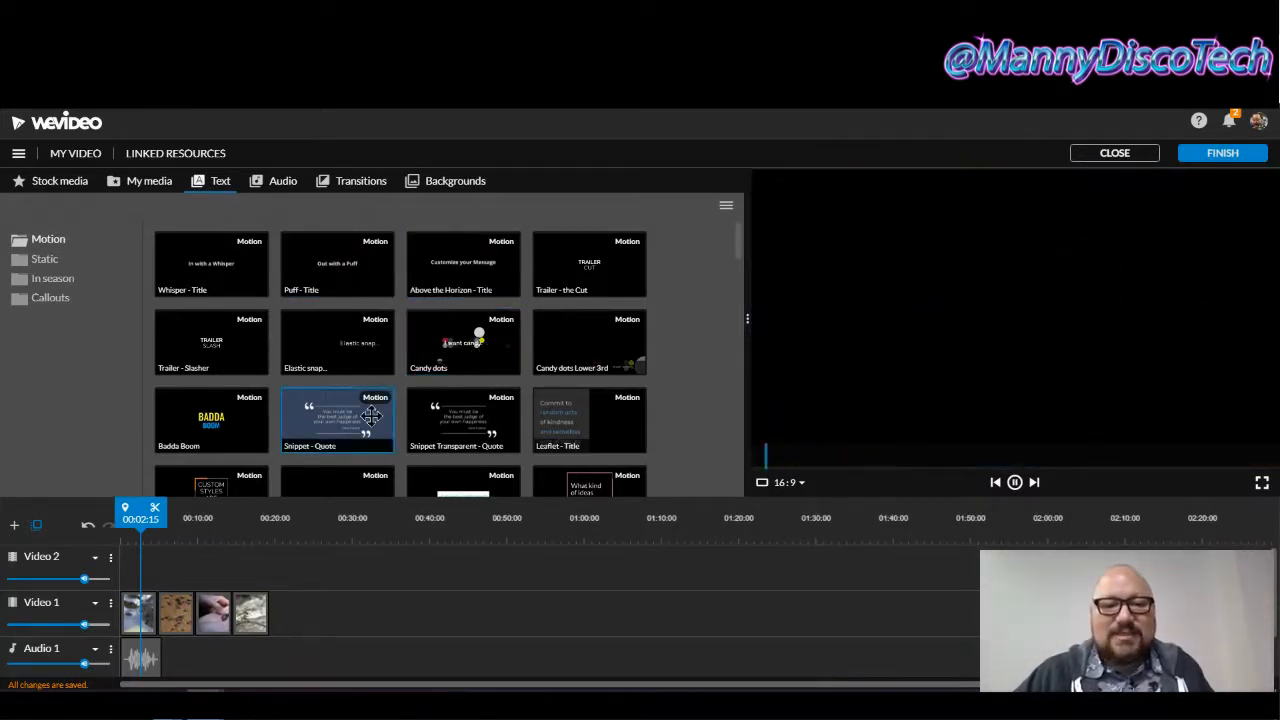
scroll(380, 412, down, 5)
scroll(377, 413, down, 10)
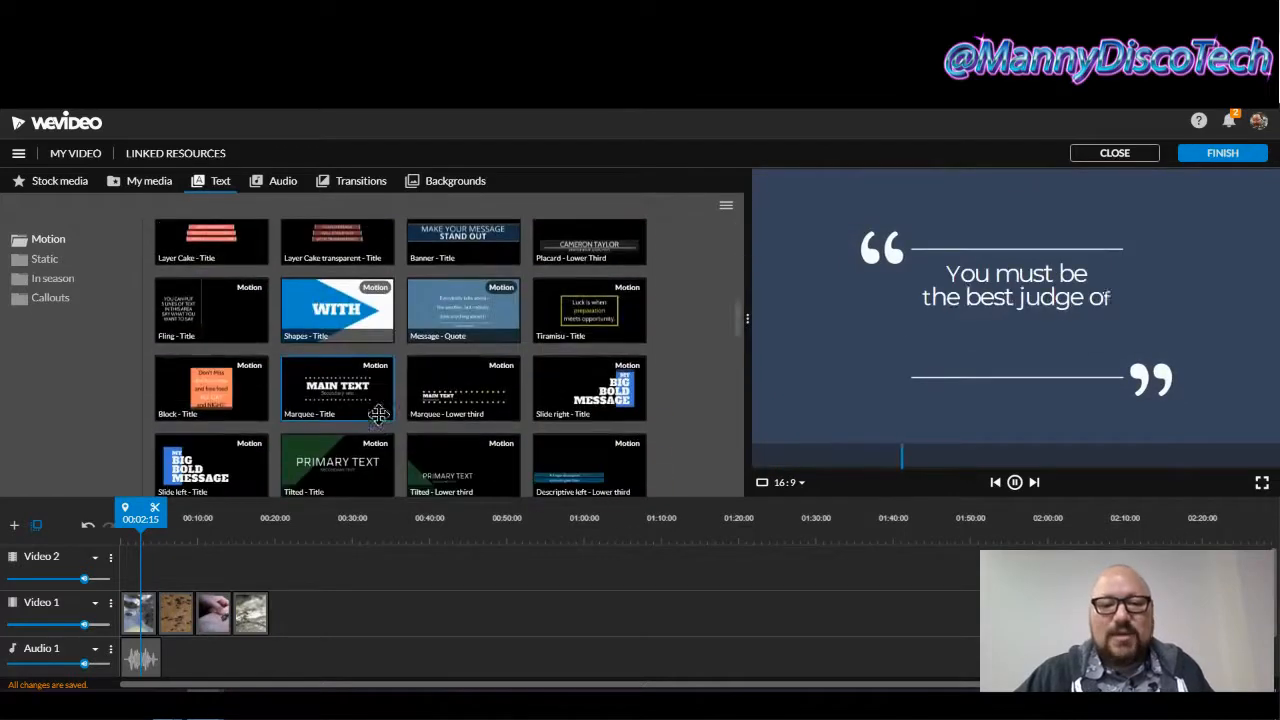
scroll(380, 422, down, 10)
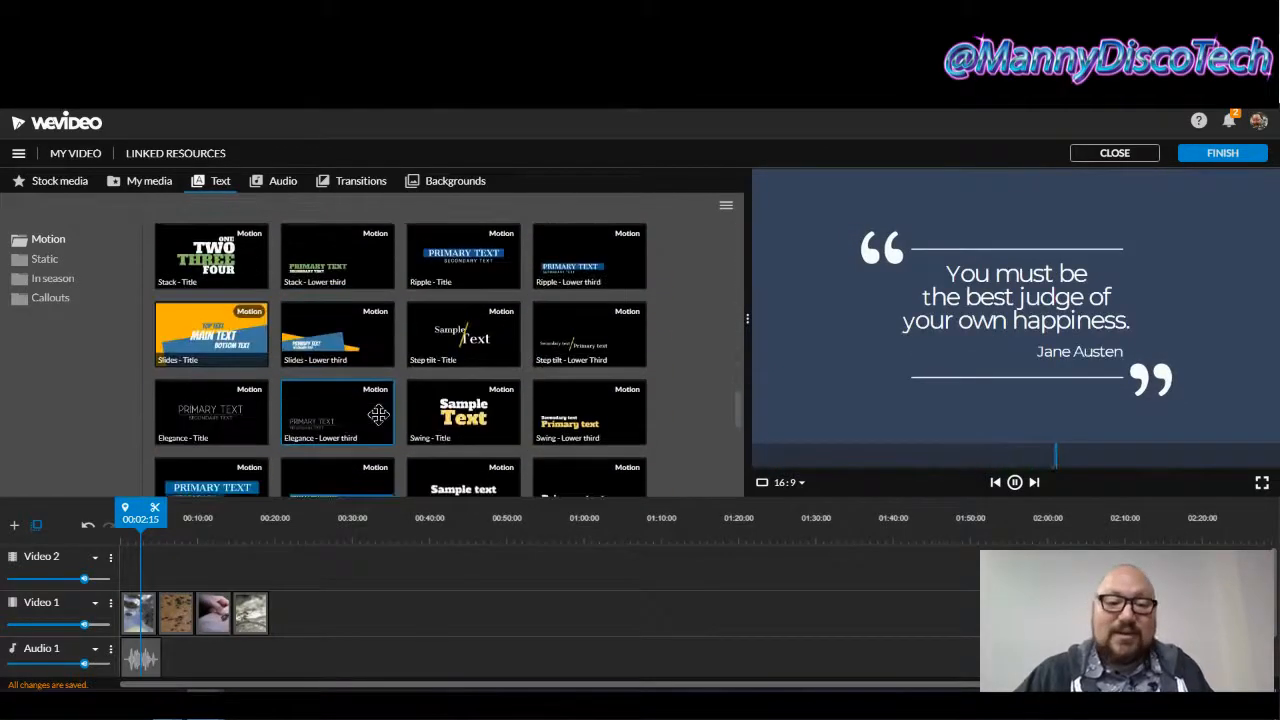
- Add the Swing - Title motion text to the start of Video 2 and check how it overlays the frog egg clip
click(442, 336)
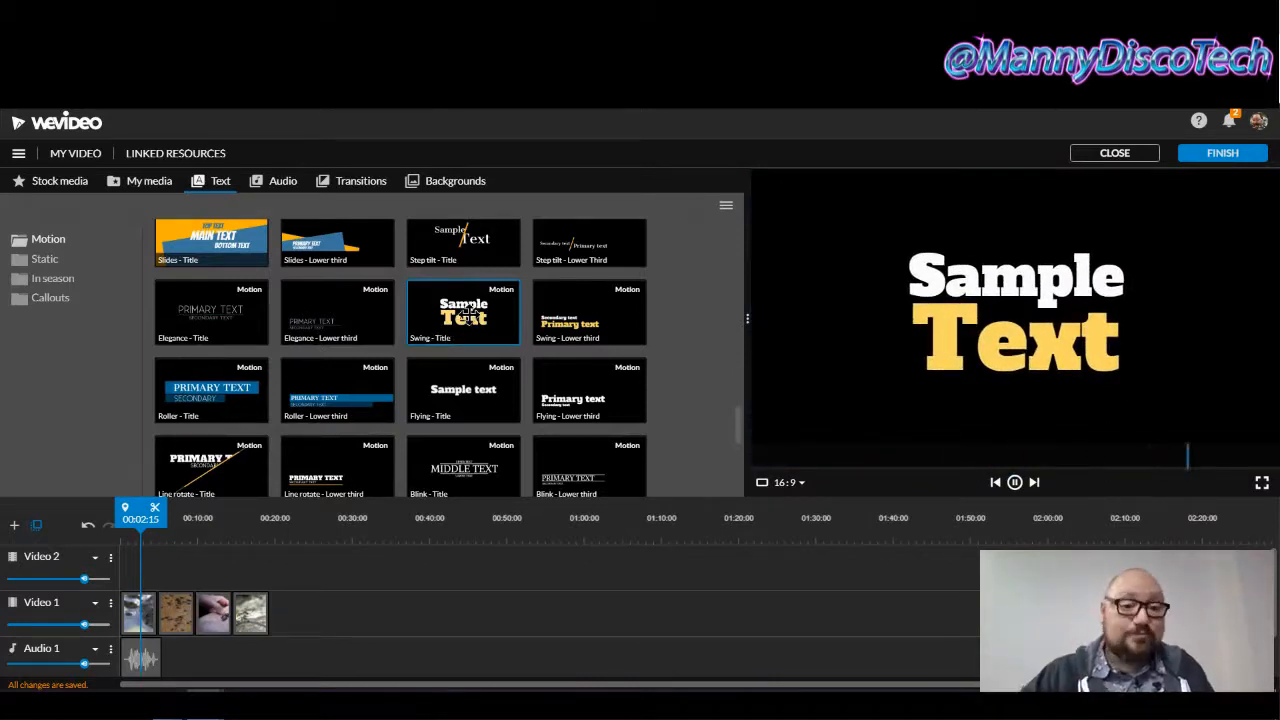
drag(465, 313, 141, 570)
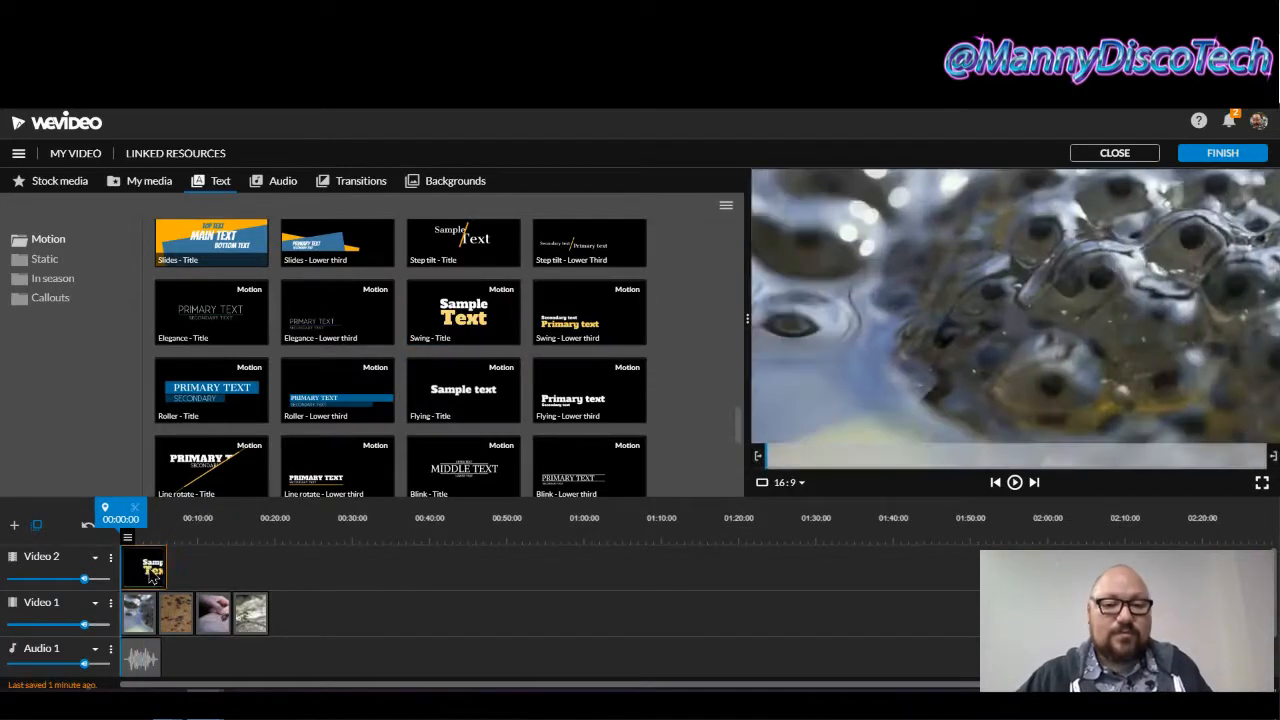
drag(120, 513, 138, 516)
click(146, 568)
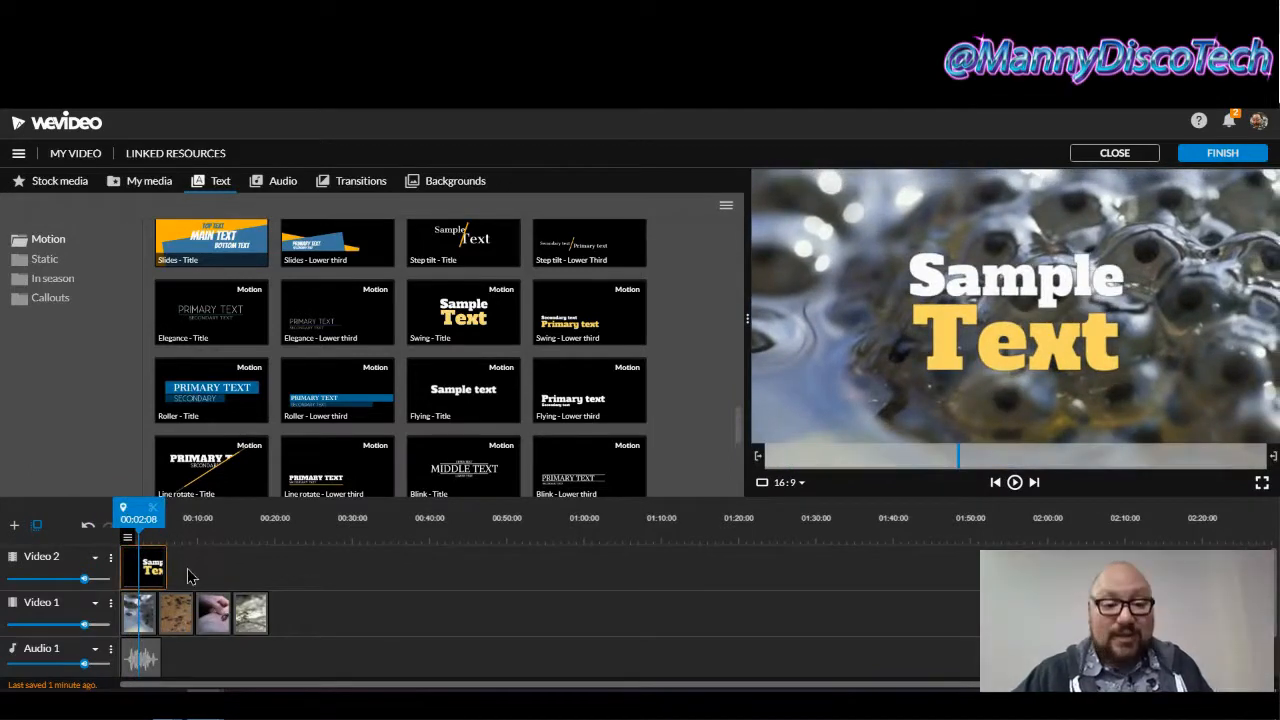
- Add a new video track named Video 3 to the timeline
click(15, 535)
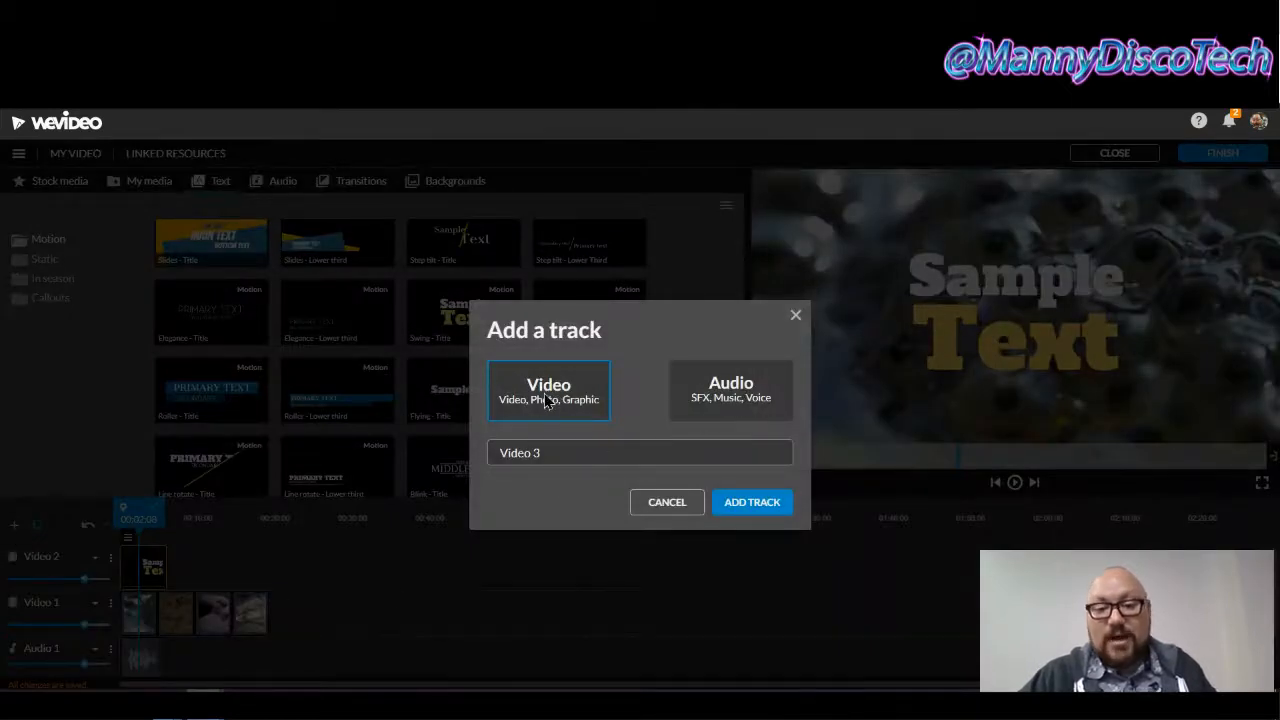
click(750, 503)
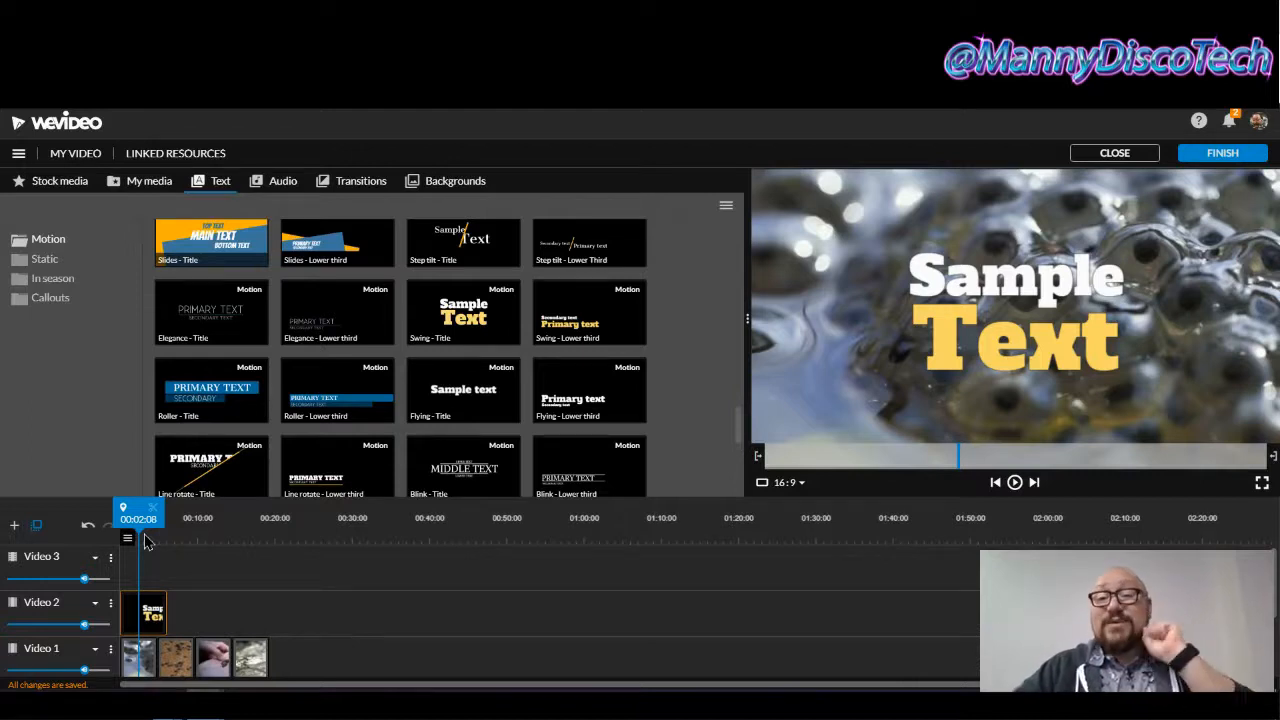
- Move the frog egg clip to Video 3 above the title, scrub through the overlap, and return the clip to Video 1
click(142, 673)
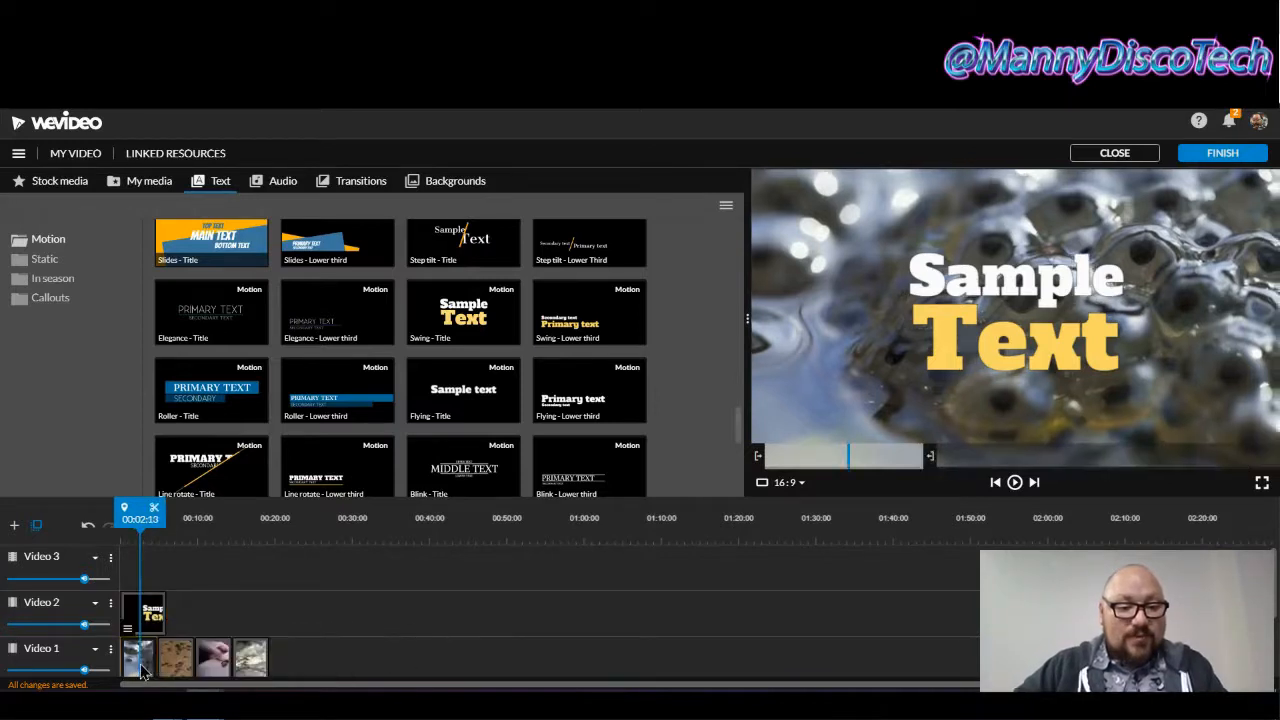
drag(143, 673, 140, 582)
drag(110, 507, 140, 509)
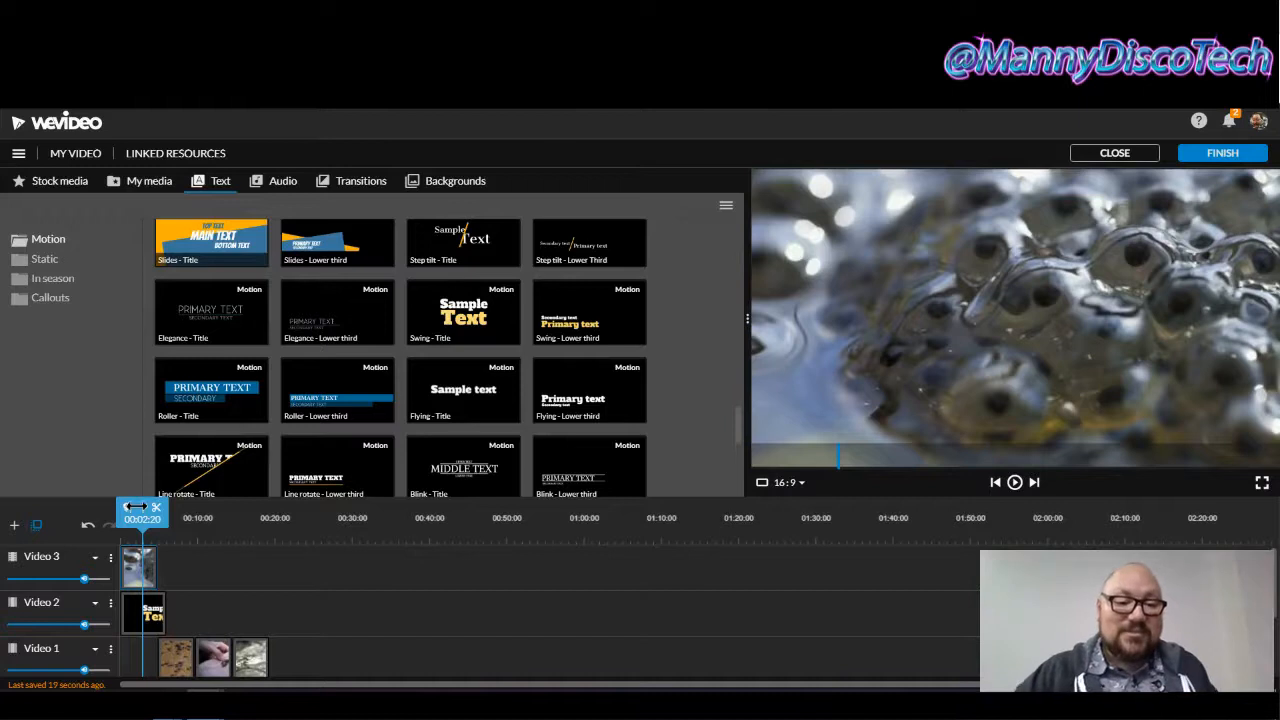
drag(138, 567, 138, 657)
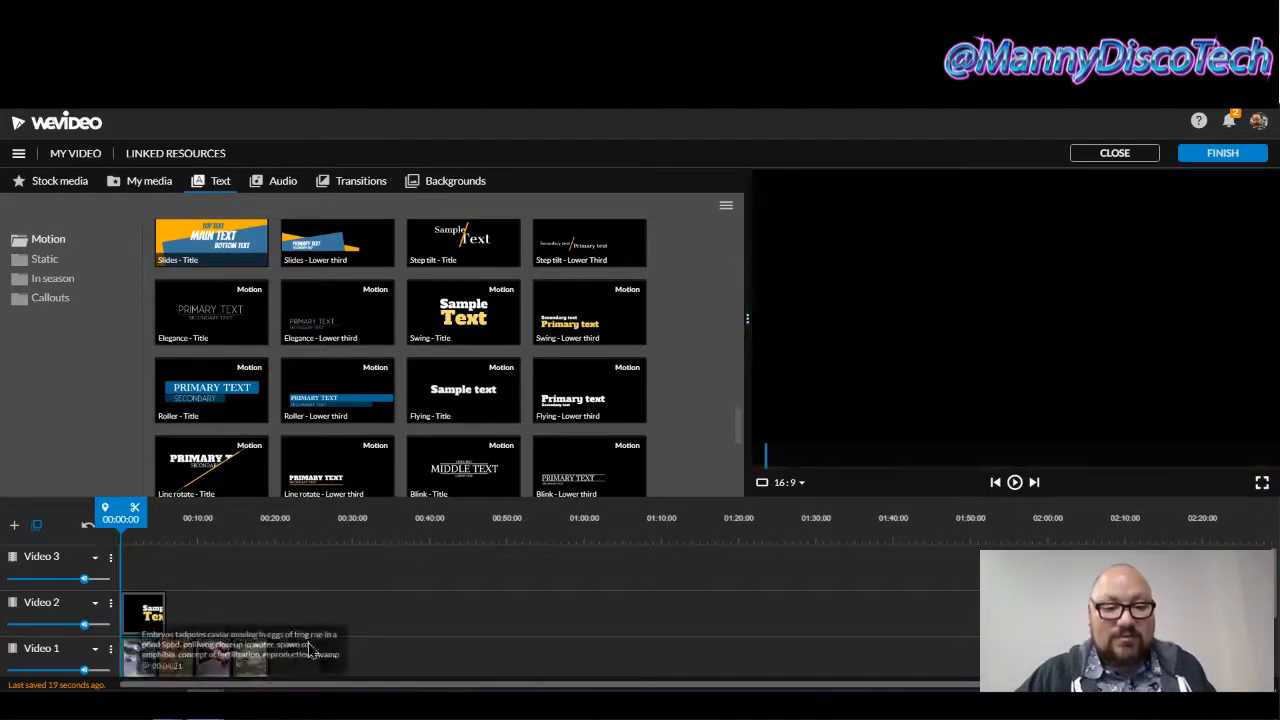
- Open the Swing - Title clip for editing and set its first text line to "Life Cycle of a"
double_click(145, 615)
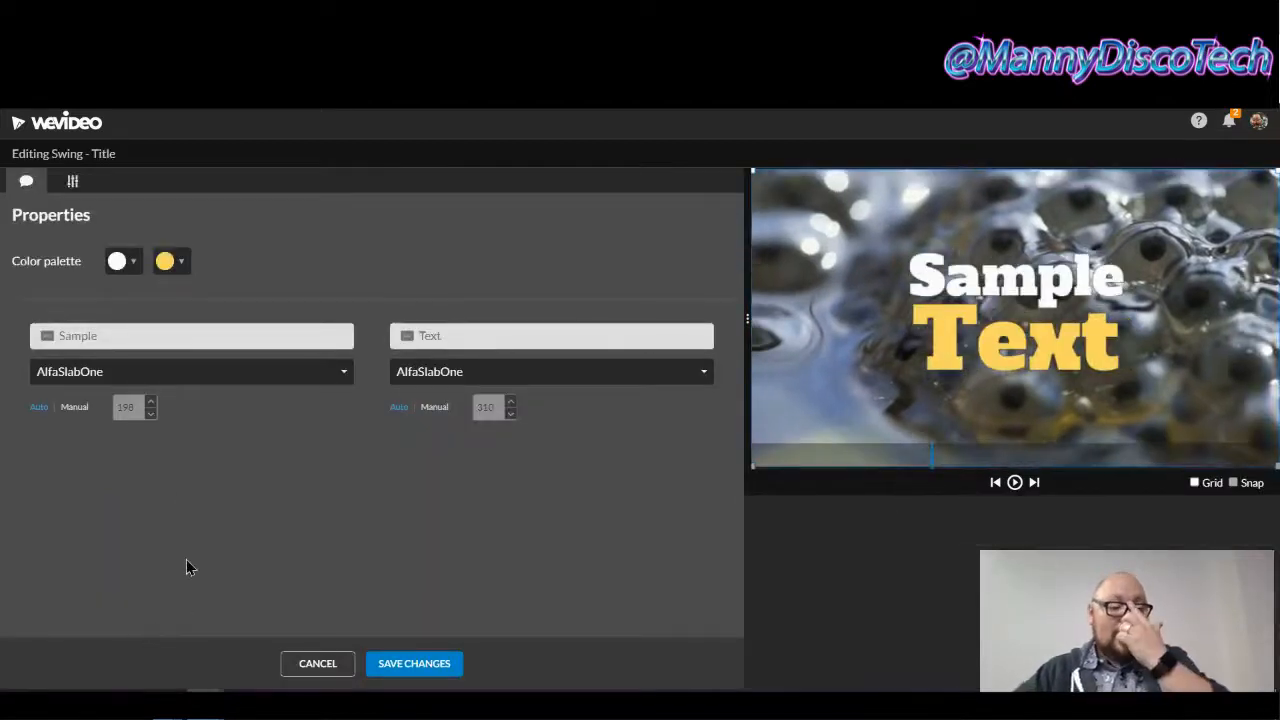
click(144, 337)
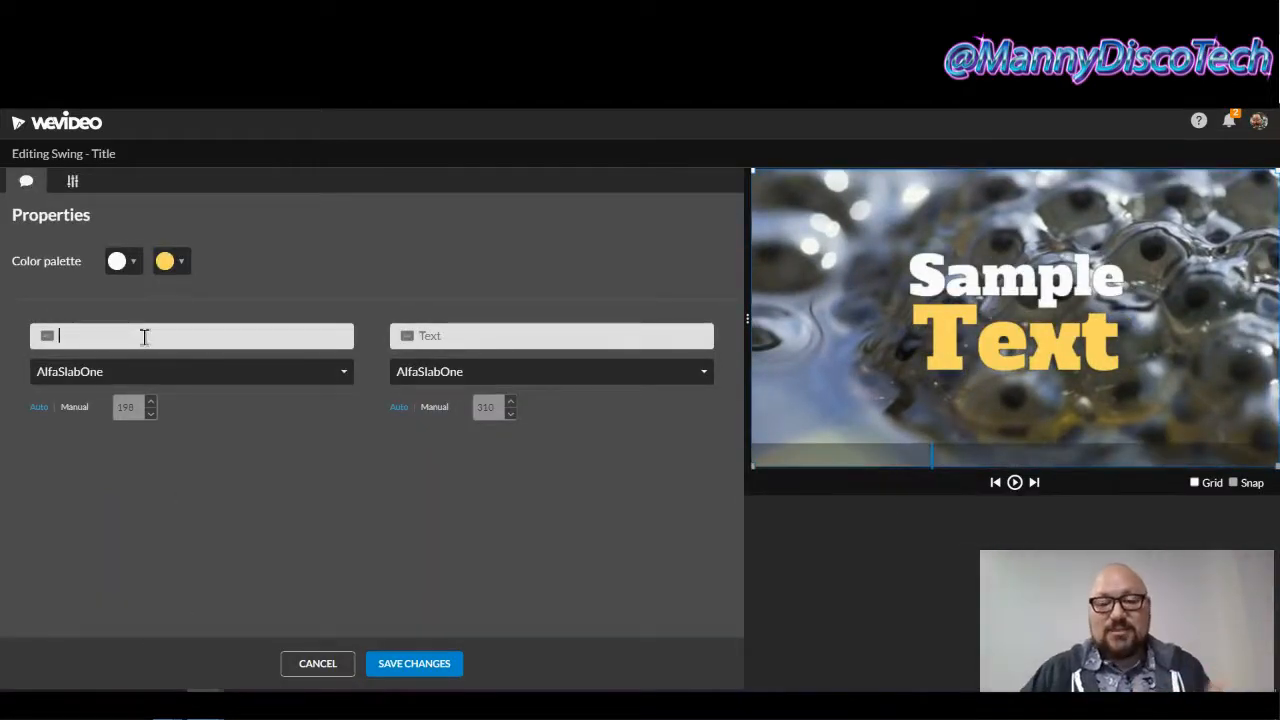
text(L)
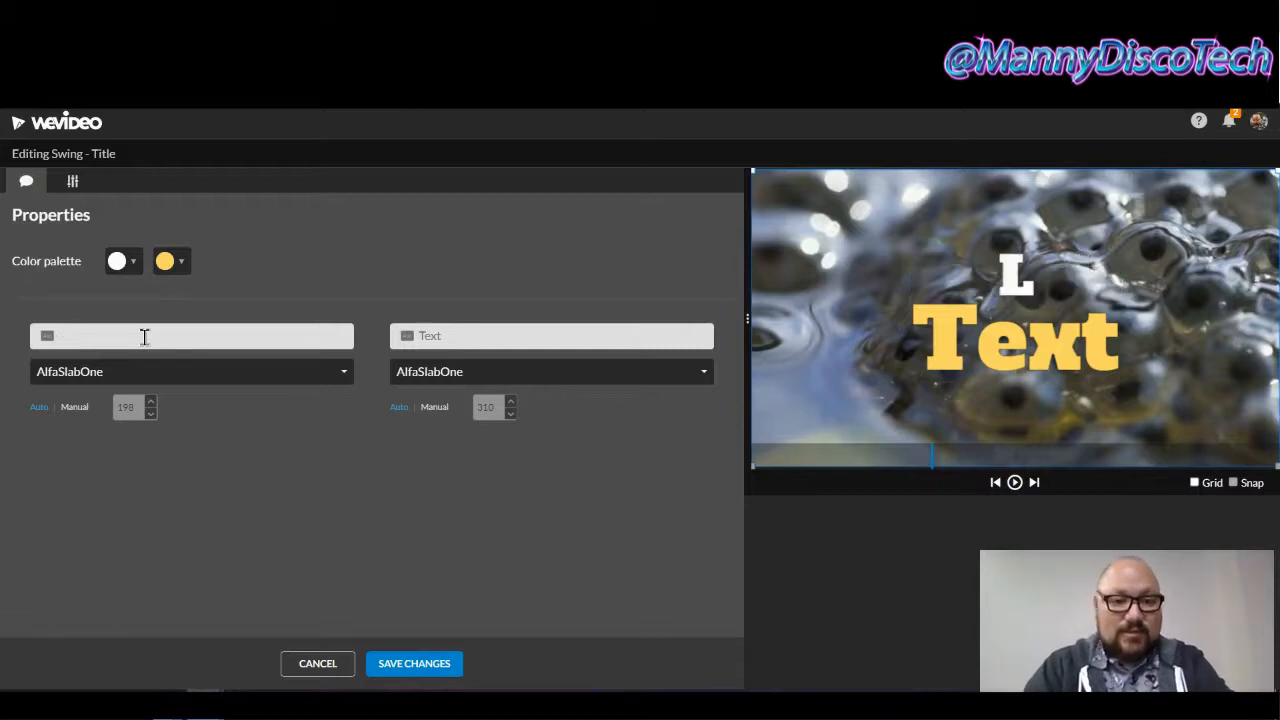
text(Lufe)
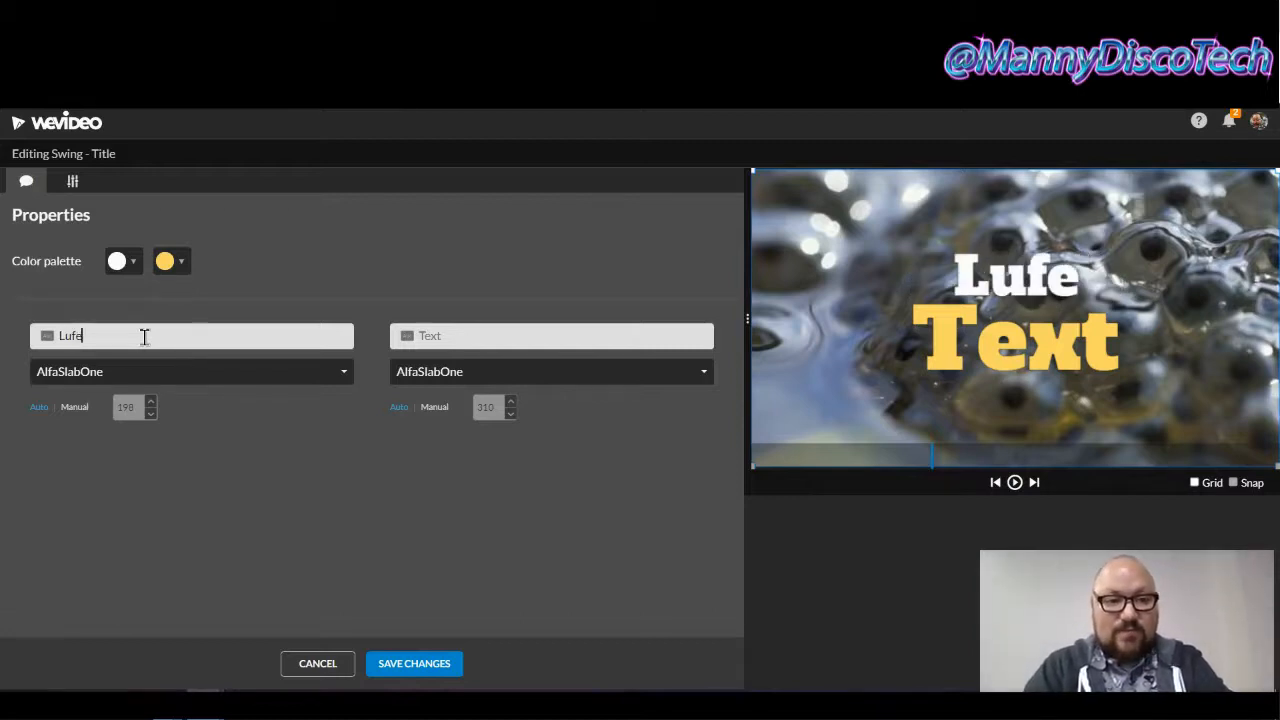
key(BackSpace)
text(ife Cycle of a)
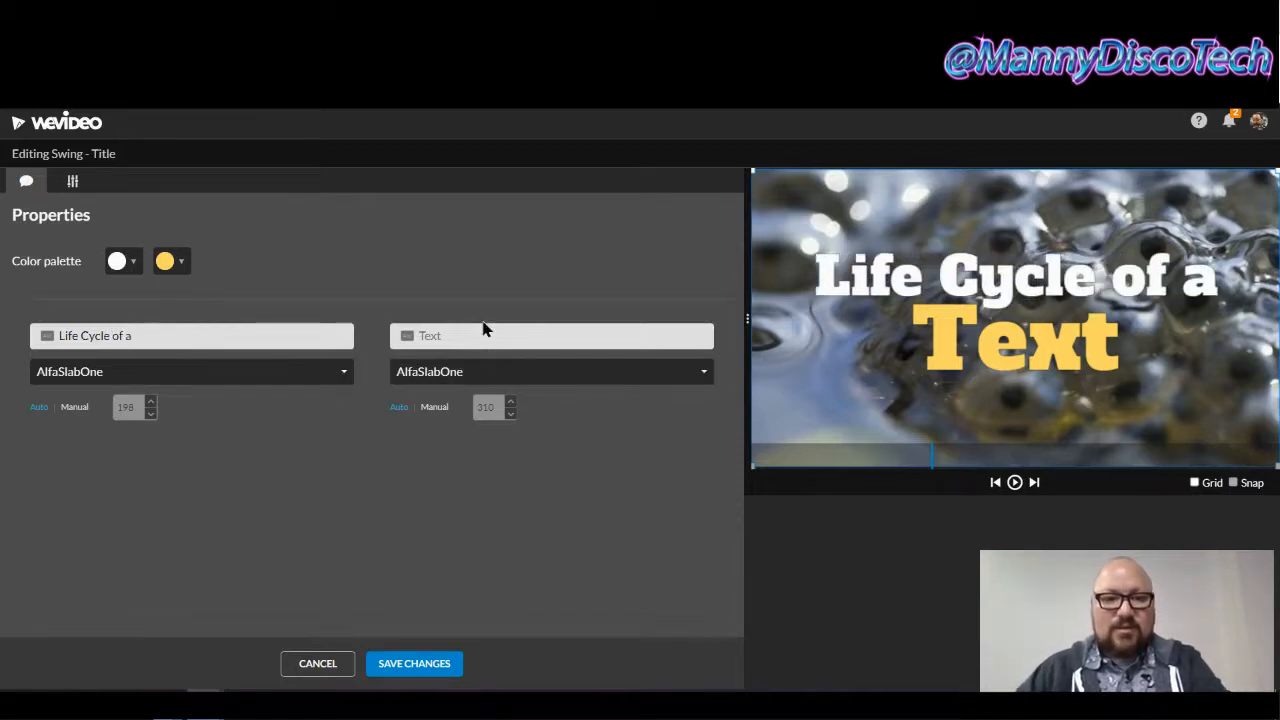
- Set the second text line of the Swing title to "Frog" and change its yellow colour to light green
click(478, 334)
text(F)
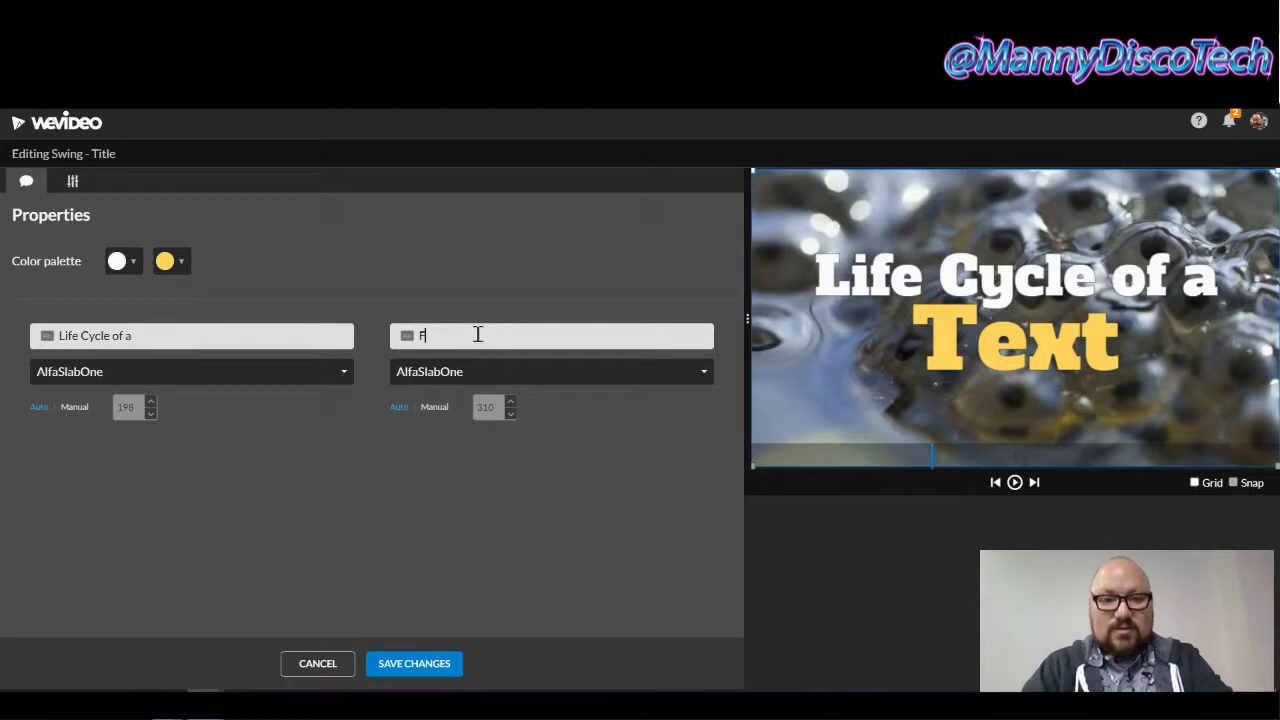
text(rog)
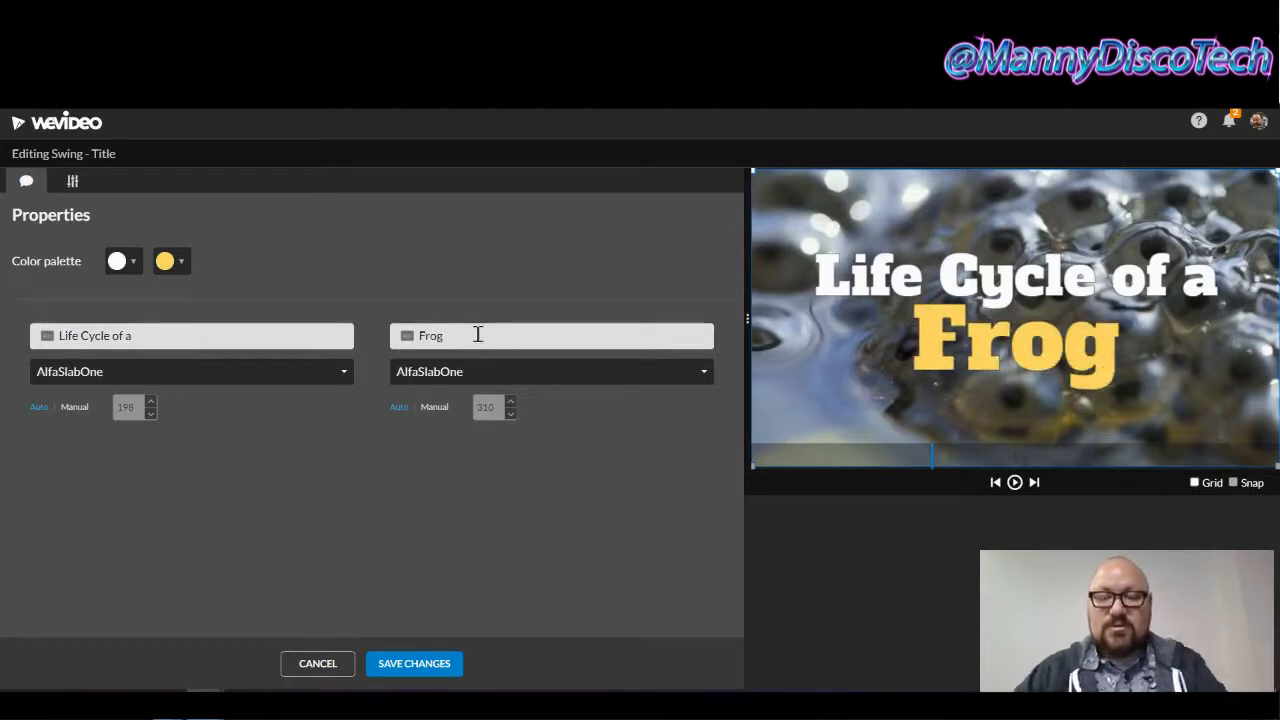
click(180, 266)
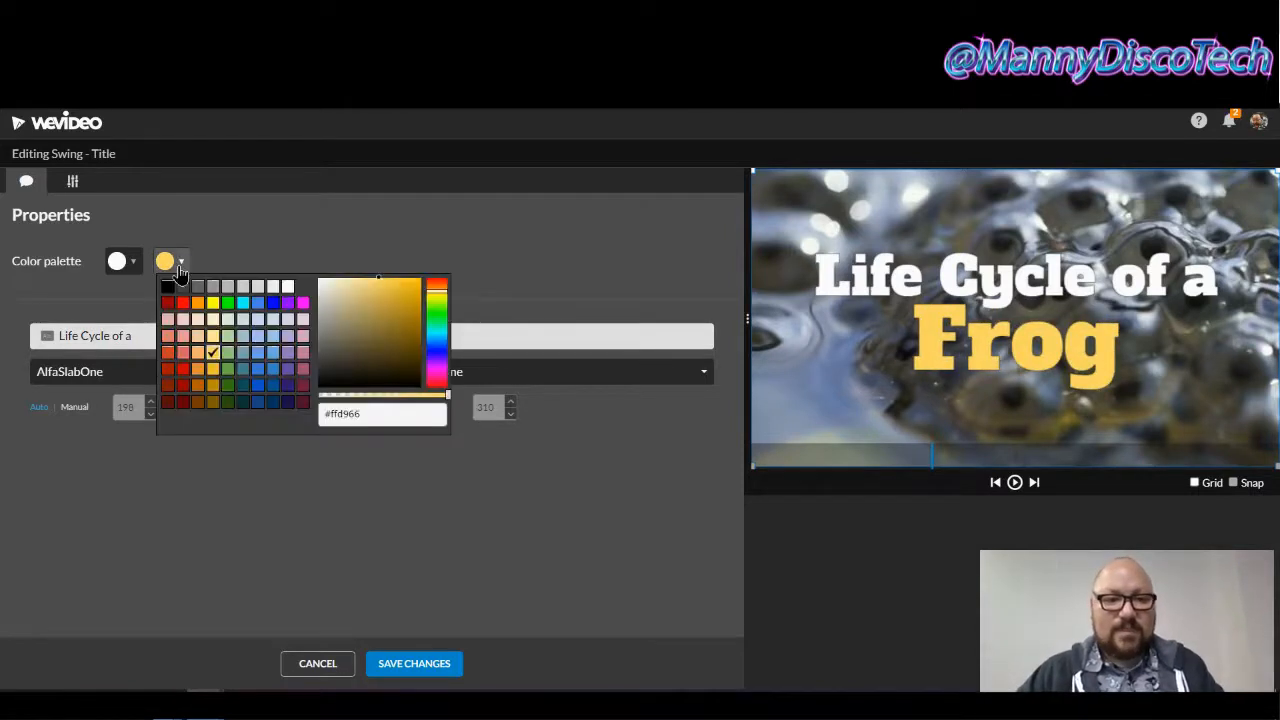
click(228, 353)
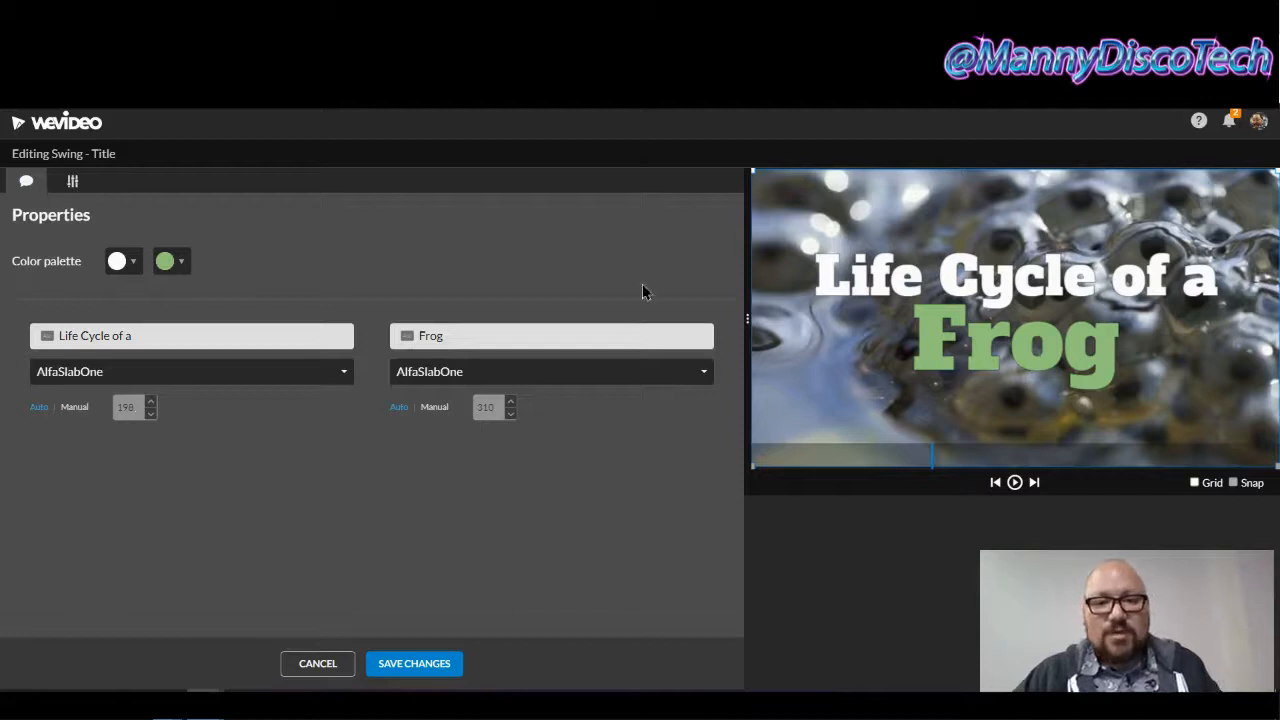
- Try the title at 0.65 scale in the frame's upper-left area, restore it to scale 1 near the centre, and save the title
click(73, 182)
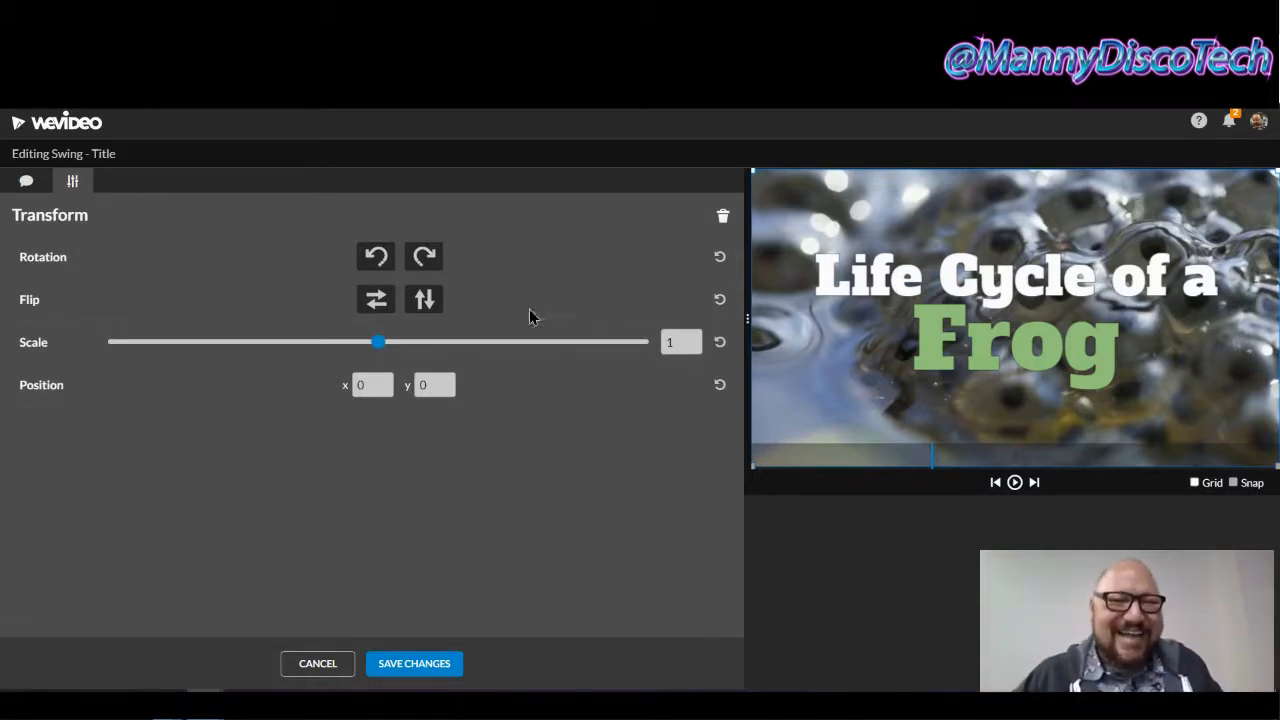
mouse_move(1062, 245)
mouse_down()
mouse_move(1034, 239)
mouse_move(1068, 248)
mouse_up()
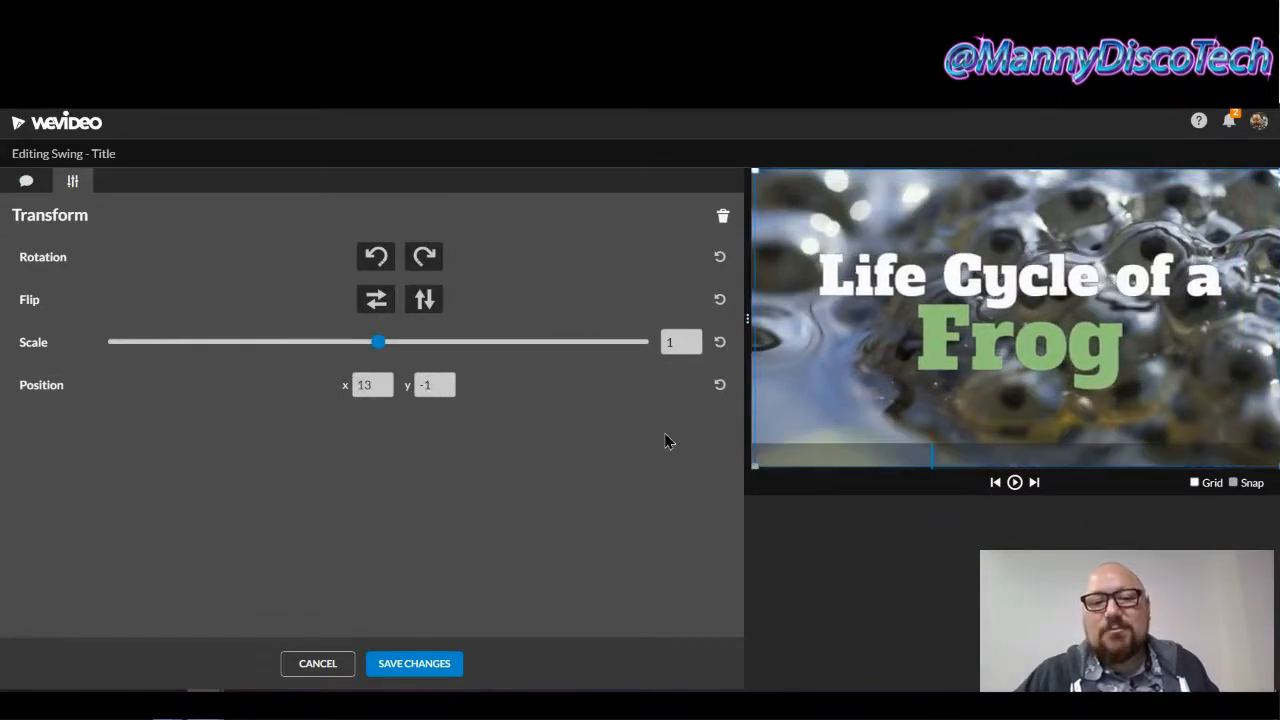
drag(377, 344, 285, 352)
drag(1064, 400, 928, 323)
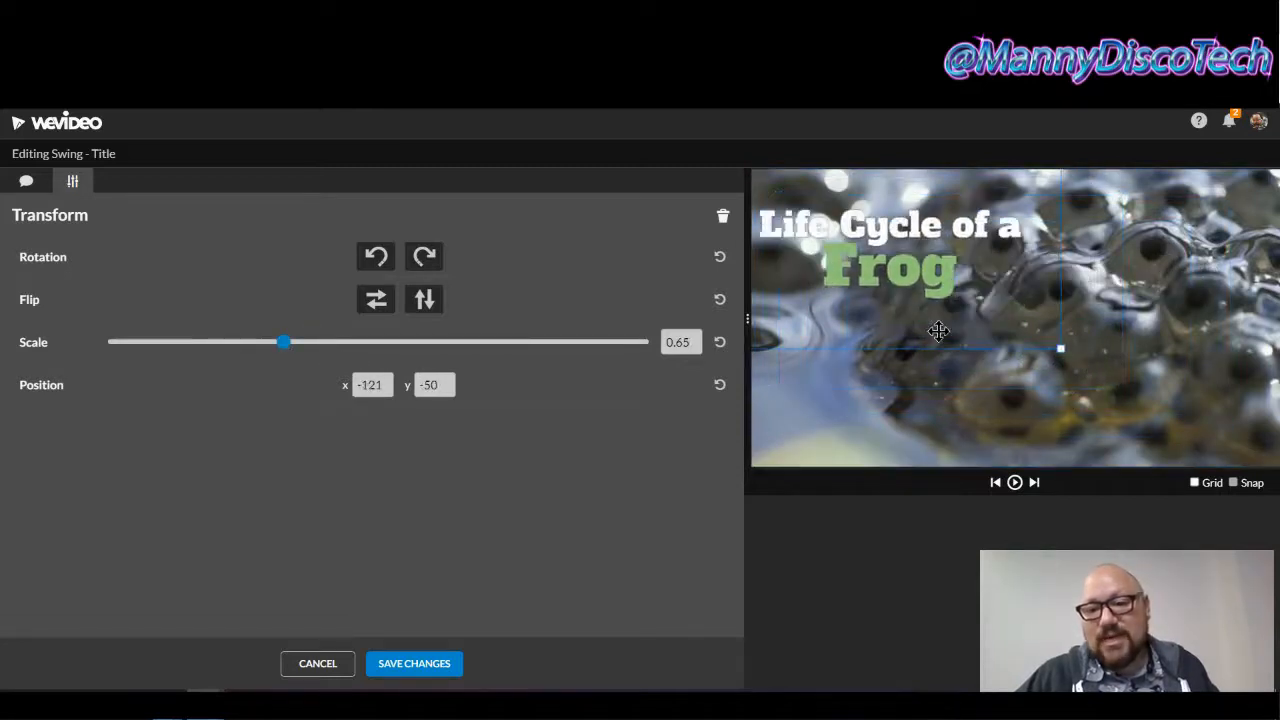
click(720, 343)
drag(953, 275, 1078, 341)
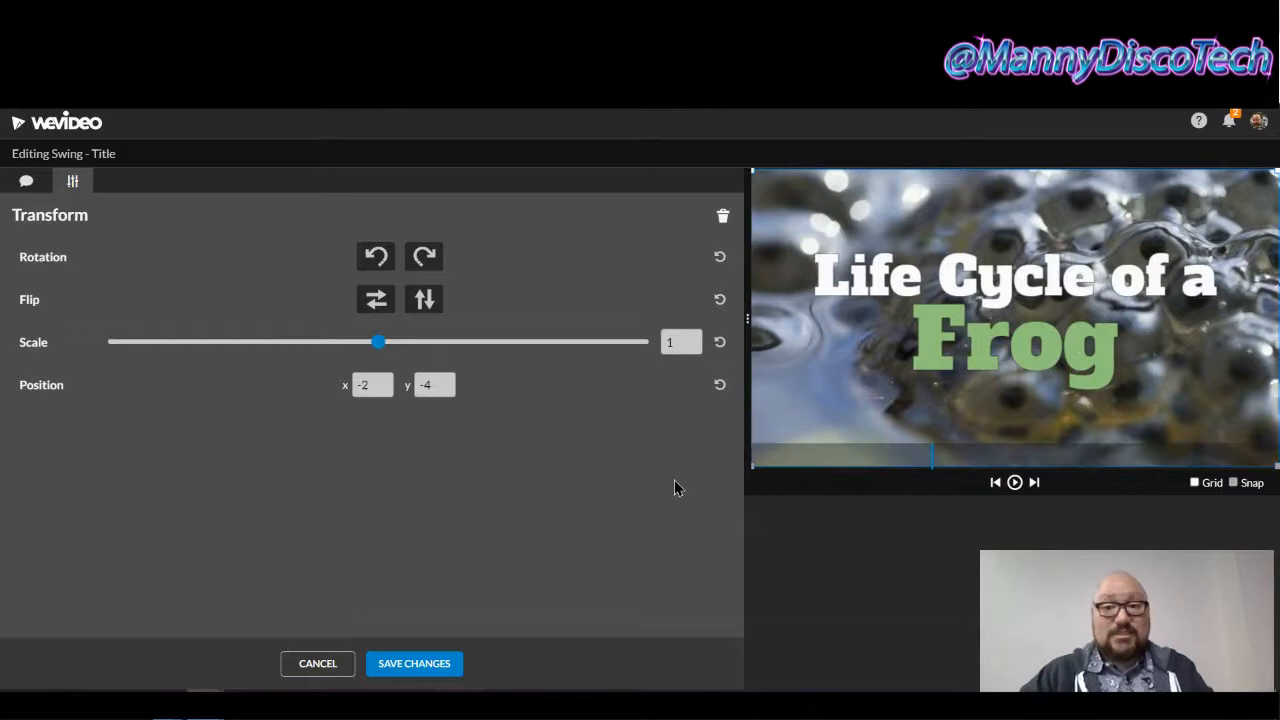
click(440, 668)
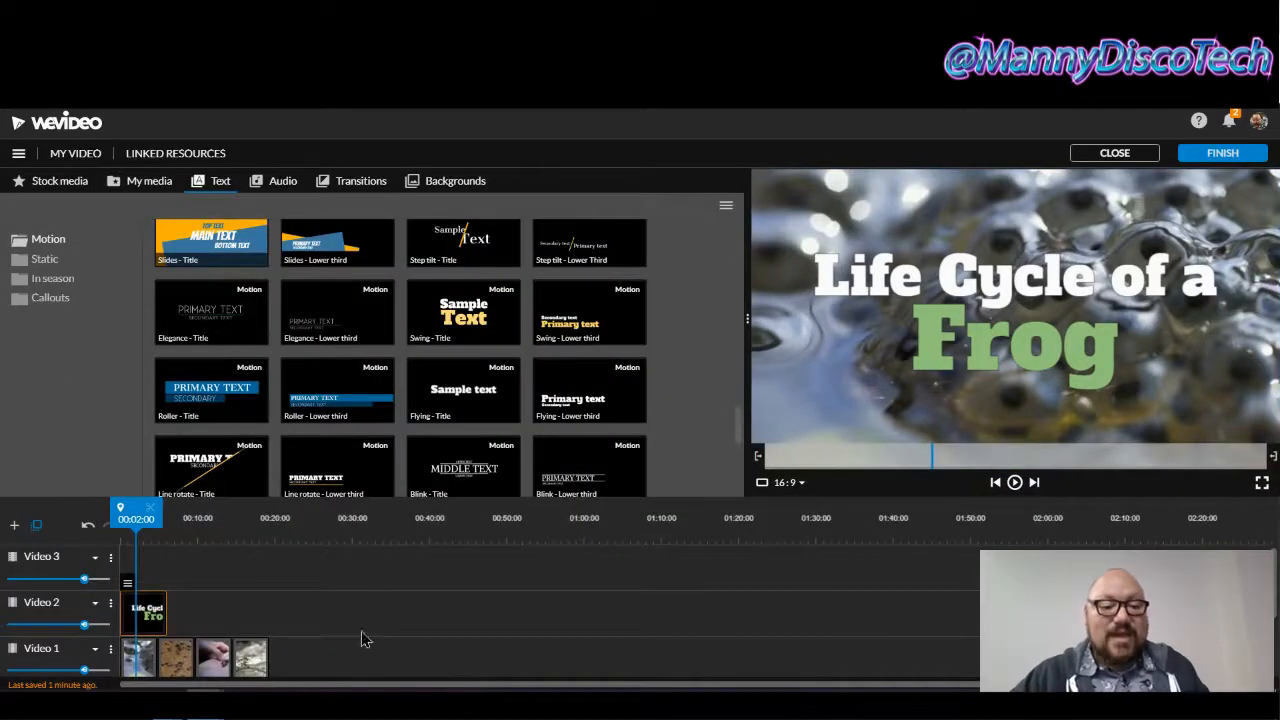
- Shift the tadpole clip and the two clips after it later on Video 1, and extend the frog egg clip to about 10 seconds
scroll(362, 608, down, 2)
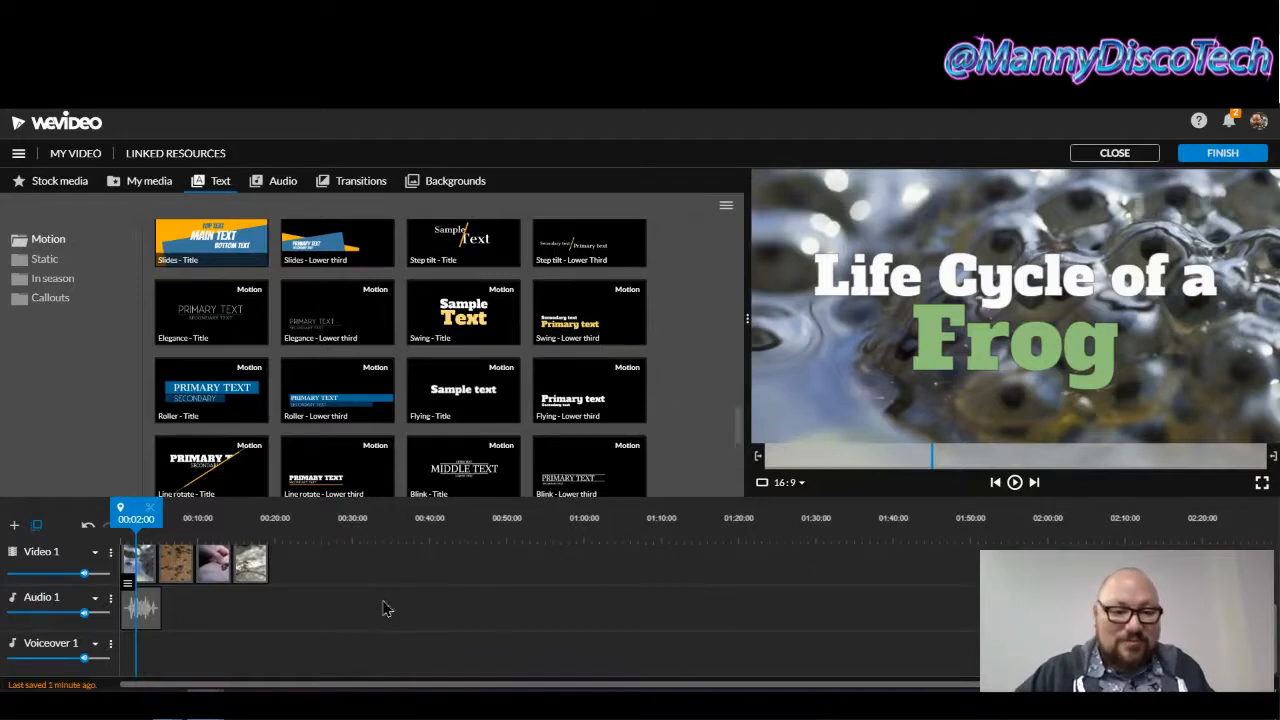
scroll(324, 612, up, 2)
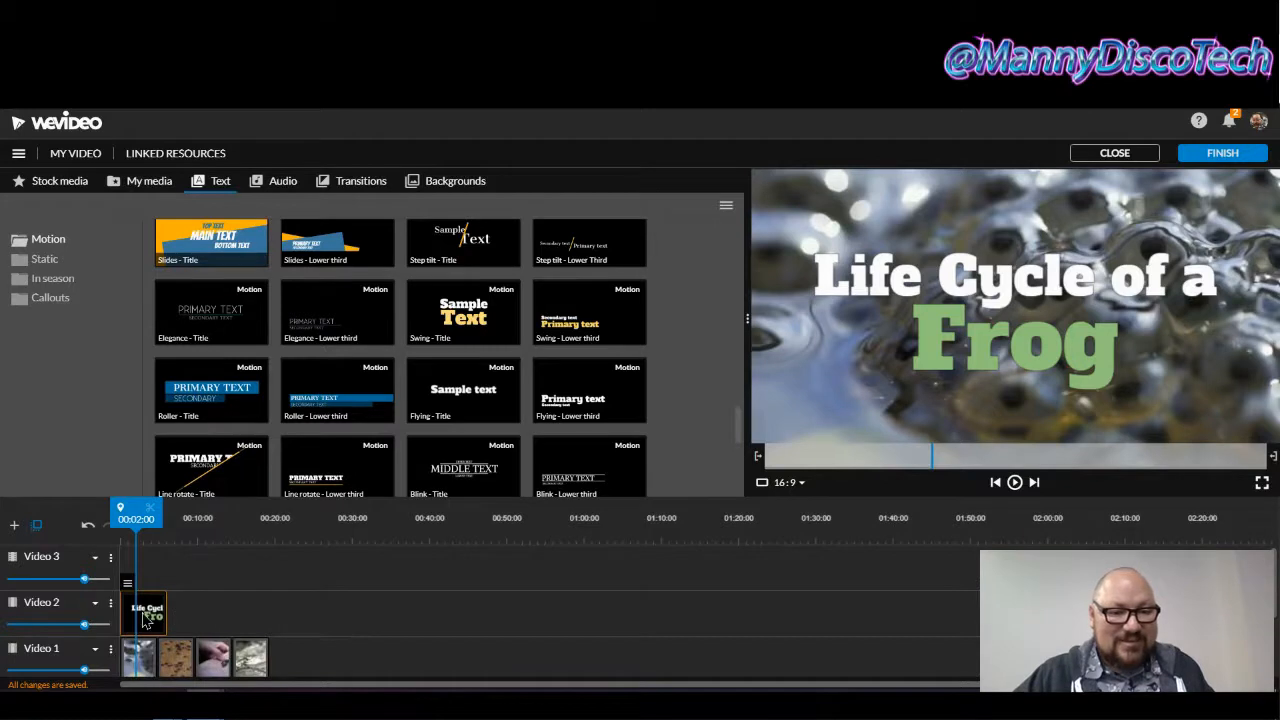
scroll(318, 630, down, 2)
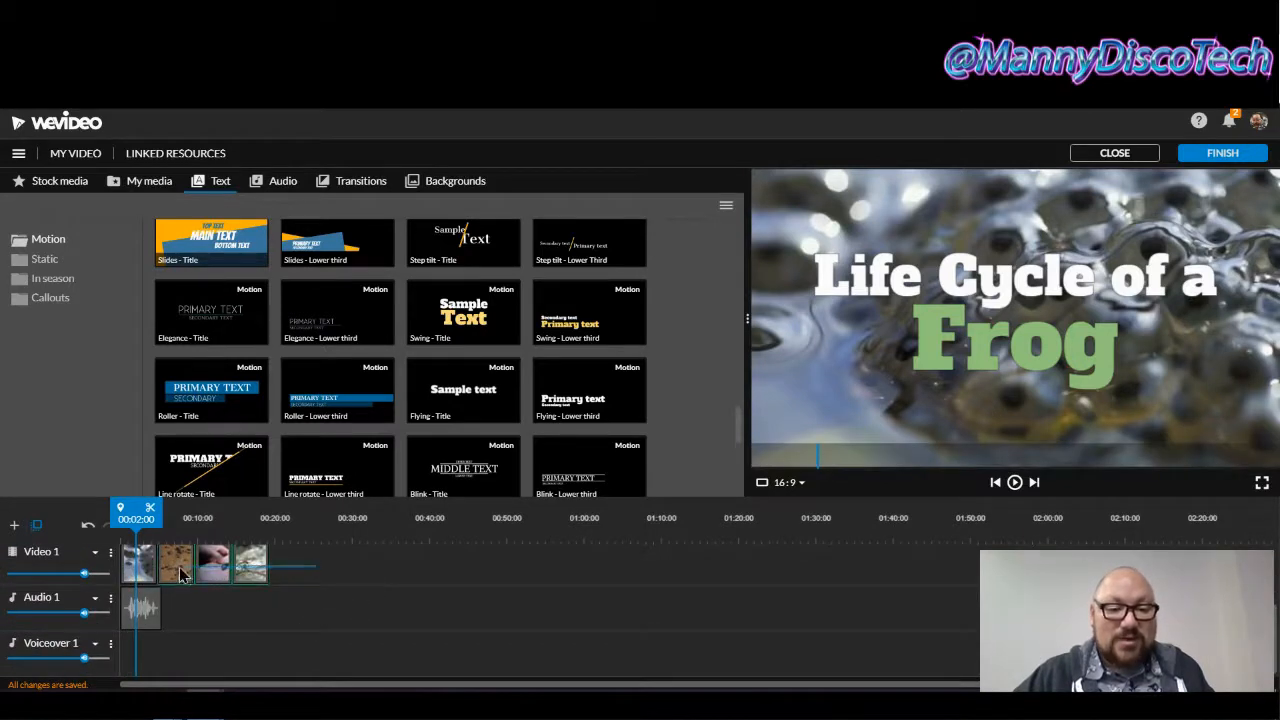
drag(181, 572, 256, 572)
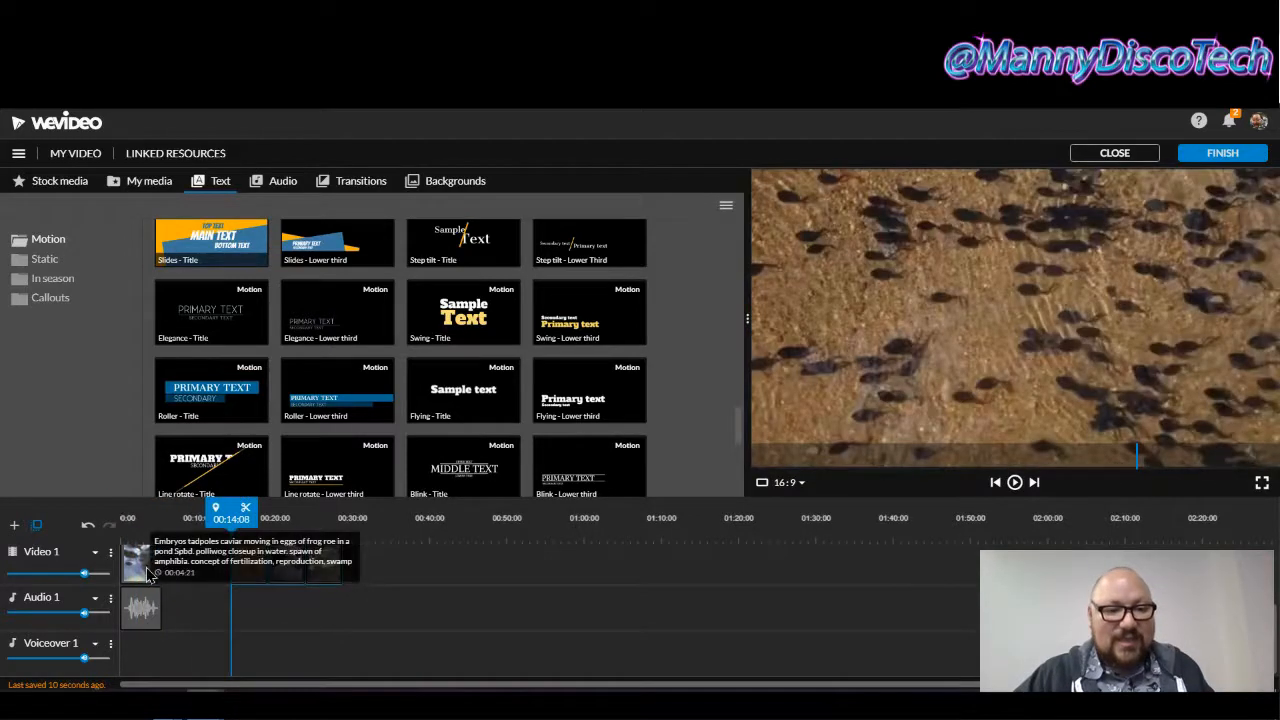
click(147, 575)
drag(159, 566, 198, 563)
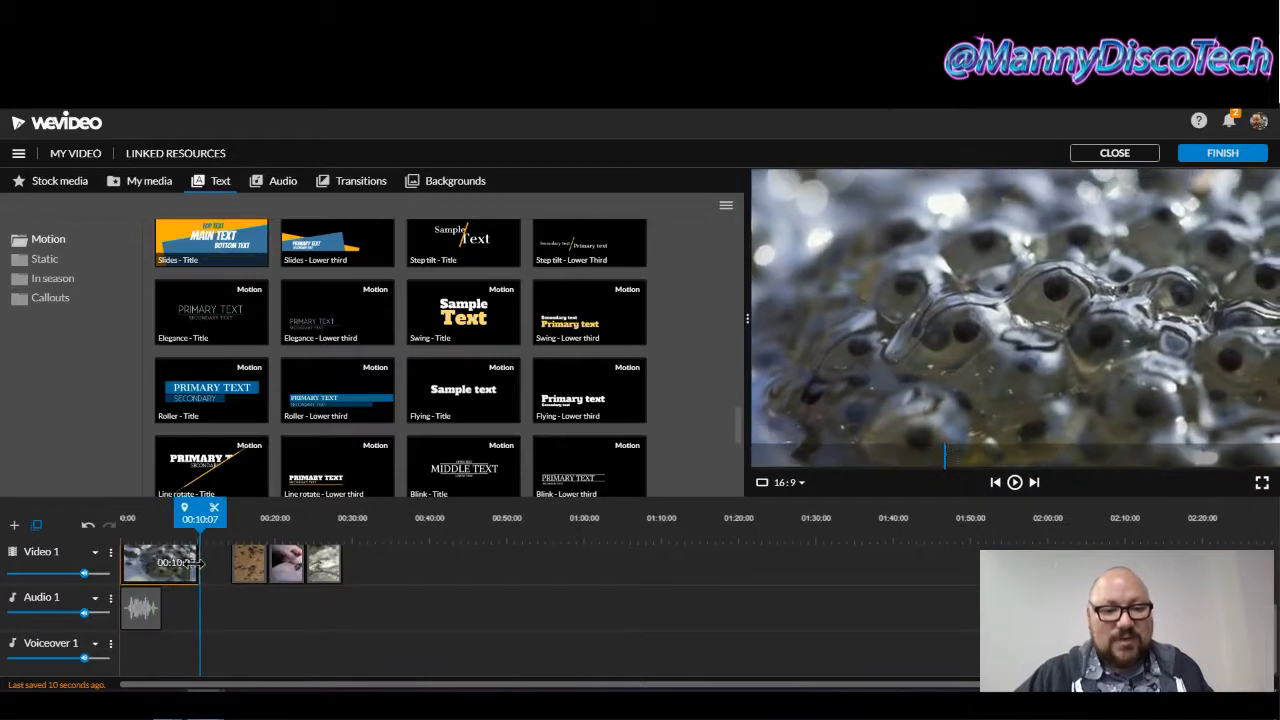
- Move the narration on Audio 1 to start at about 00:04:21 and bring the three following clips against the frog egg clip's end
drag(145, 614, 185, 615)
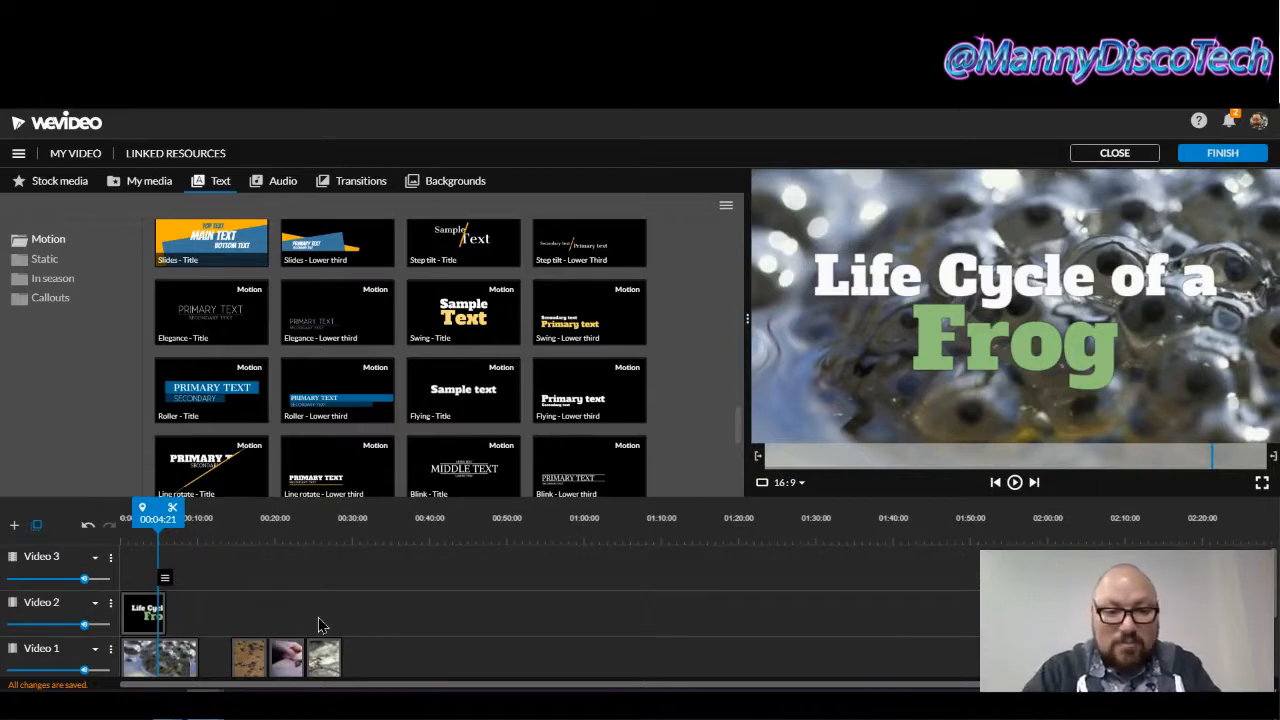
key(ctrl+minus)
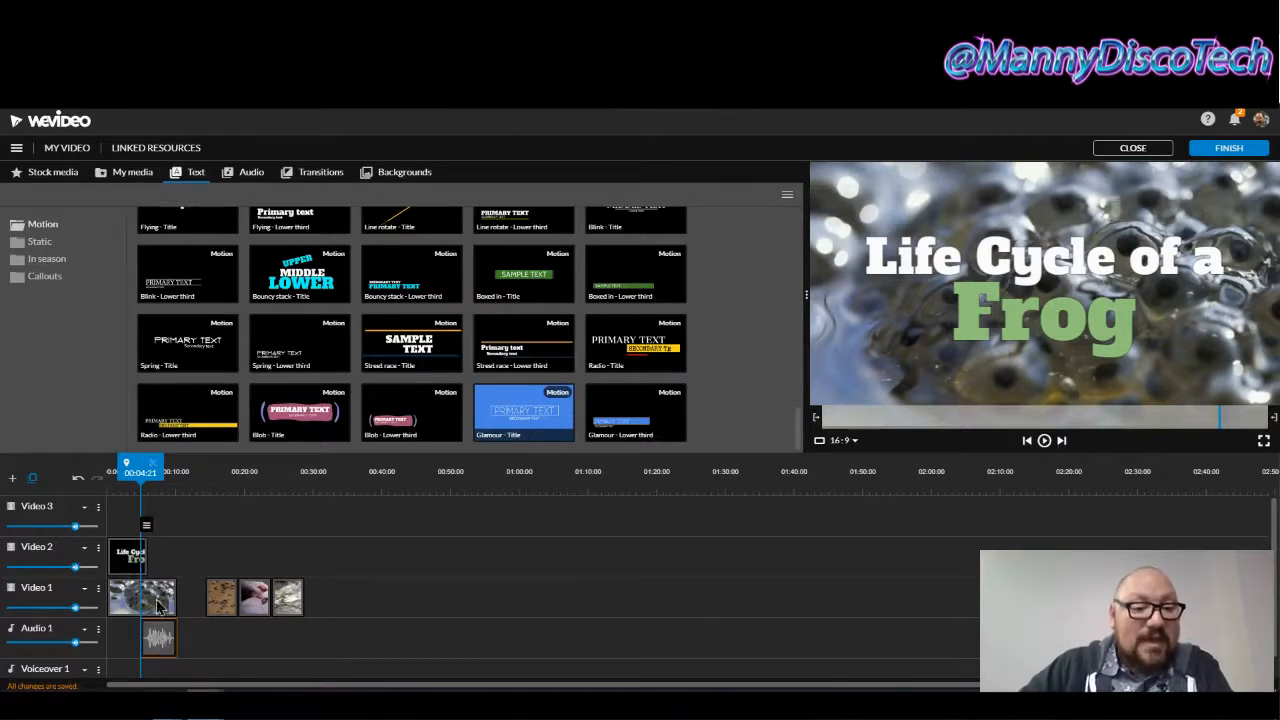
drag(215, 547, 256, 590)
- Play the opening of the timeline from the start and review the title and narration clips
drag(178, 465, 93, 472)
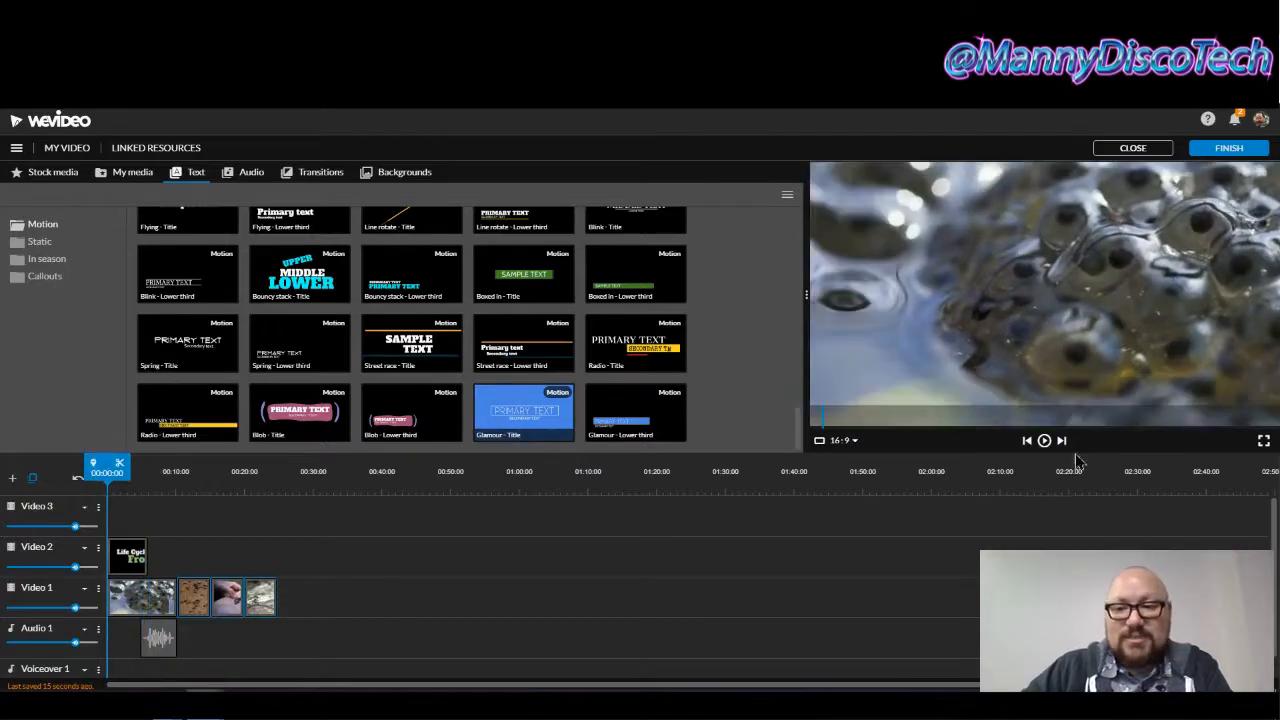
click(1044, 441)
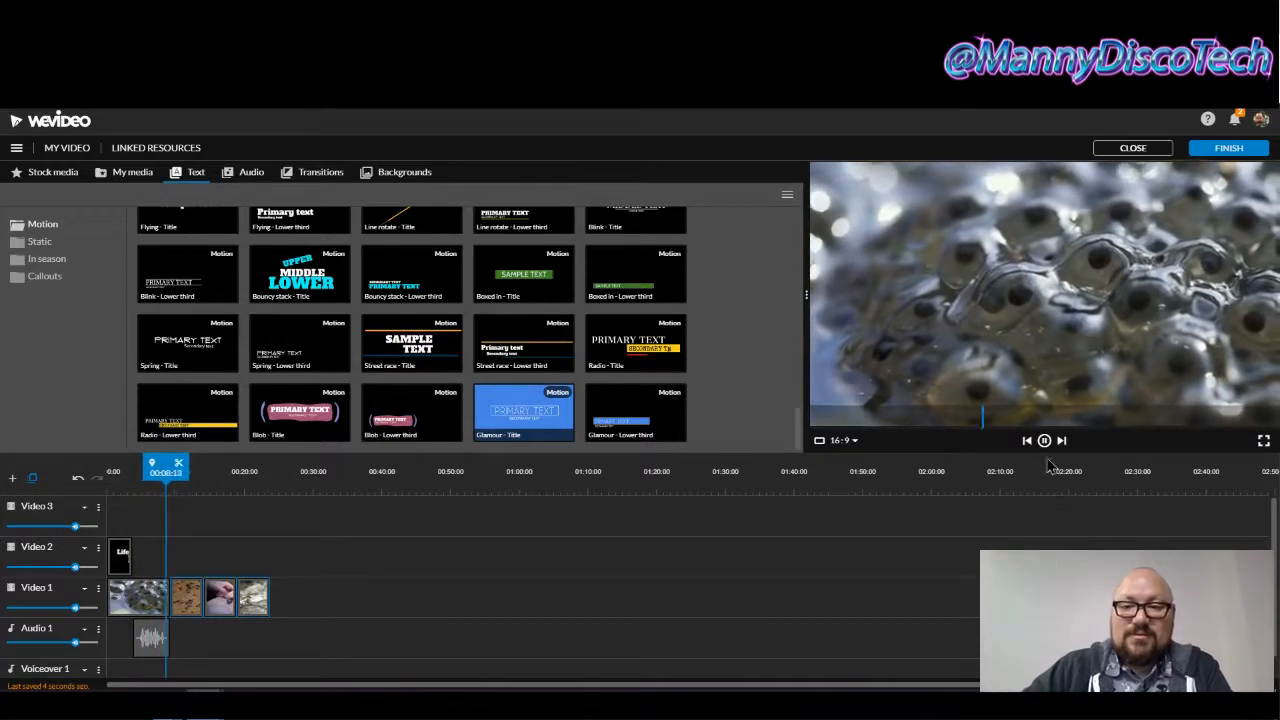
key(space)
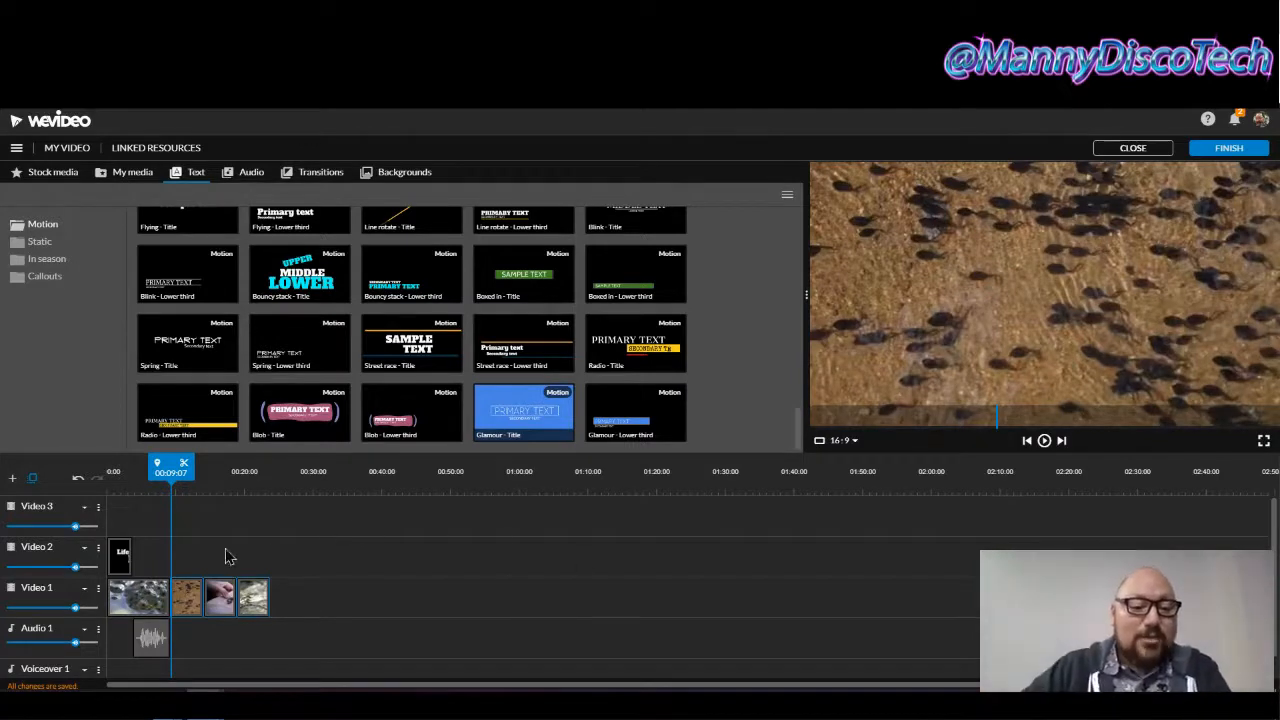
click(117, 568)
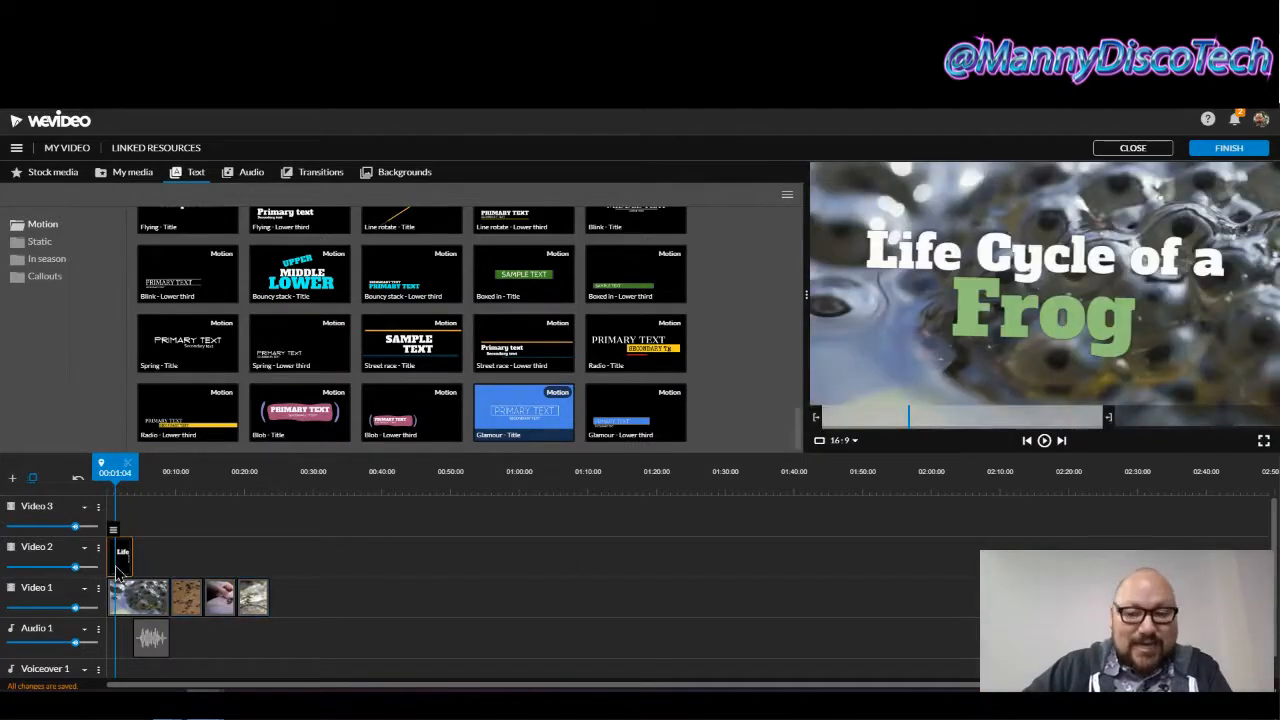
click(155, 648)
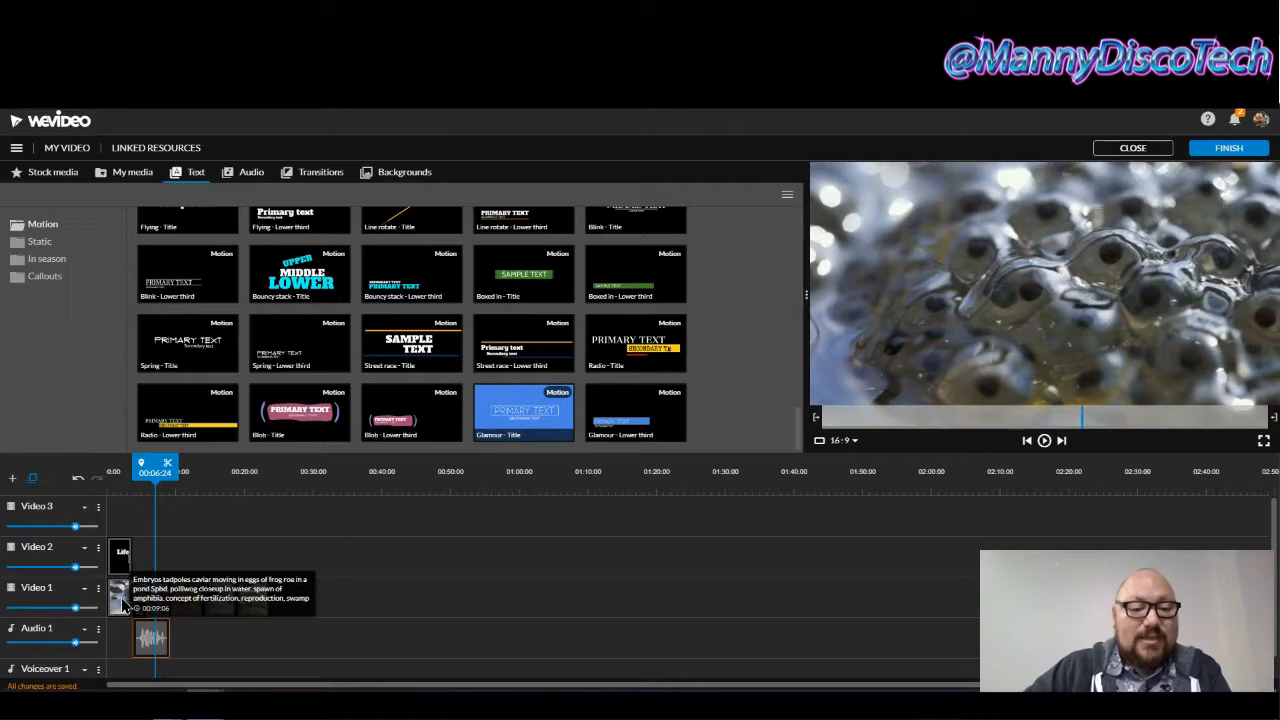
click(400, 591)
- Return to the stock media search for "frog" and limit it to audio
scroll(318, 362, down, 5)
scroll(318, 362, down, 3)
click(50, 172)
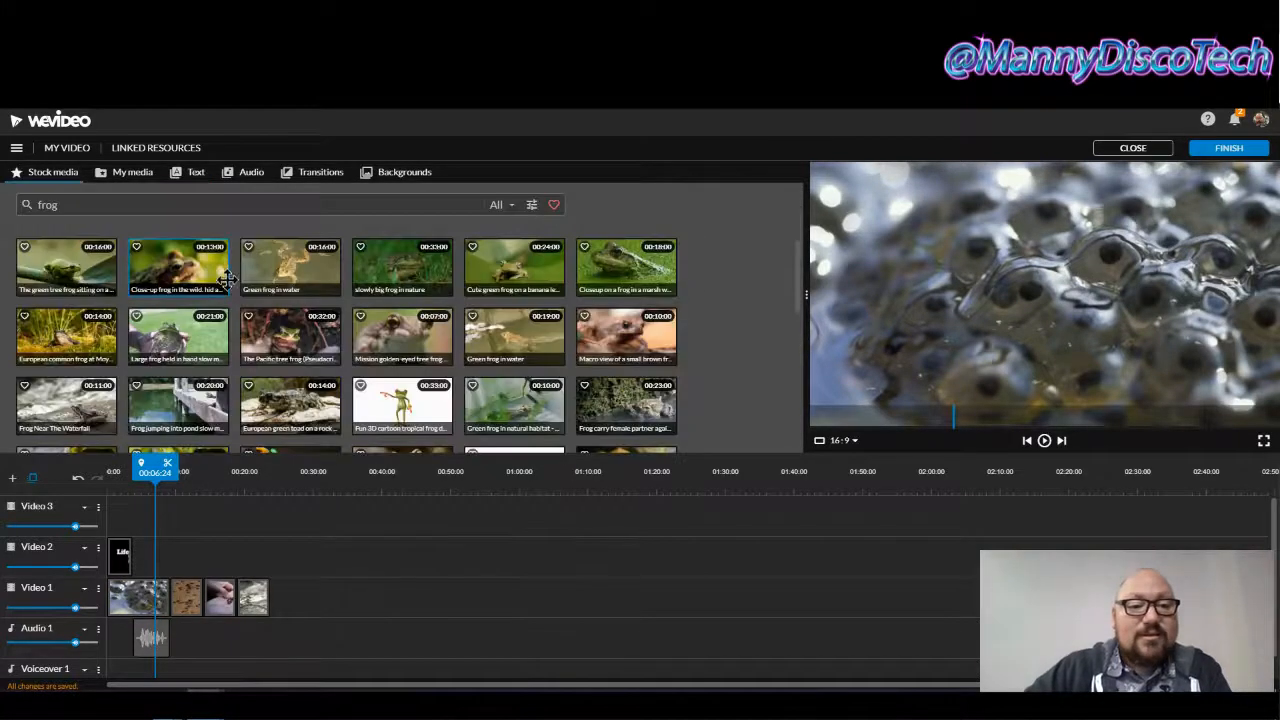
click(500, 205)
click(510, 288)
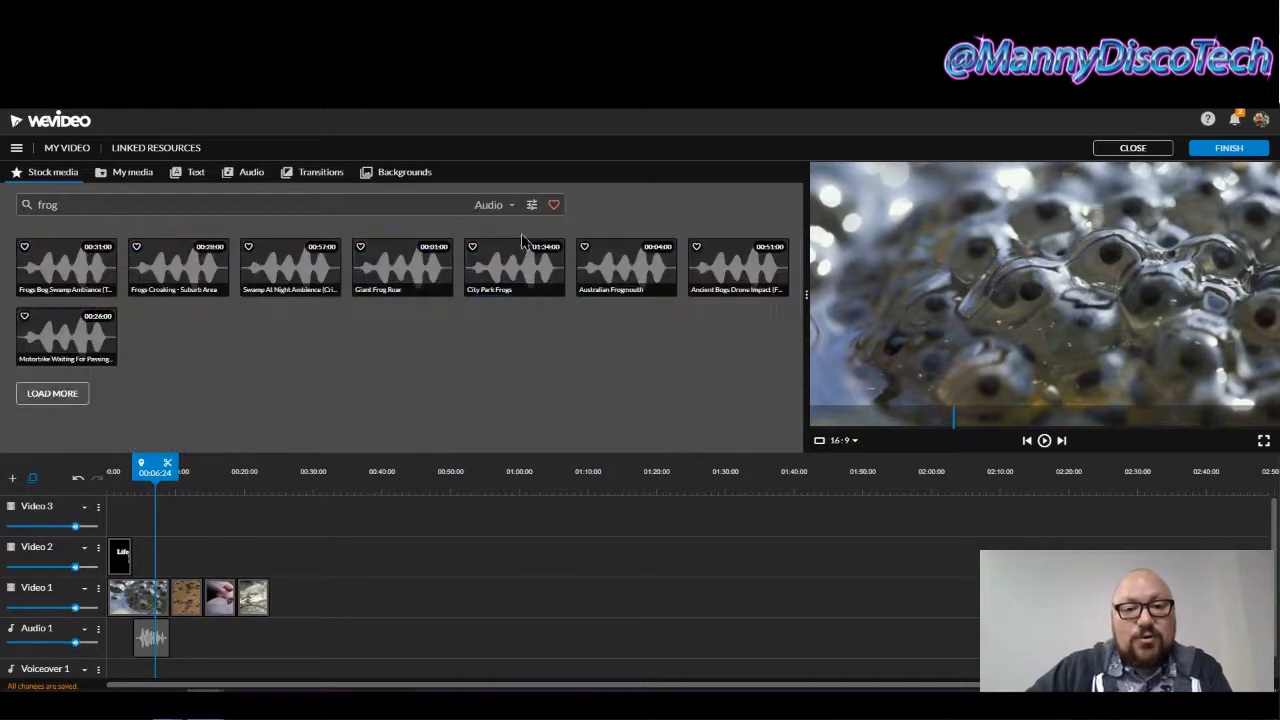
- Refine the frog audio search to sound effects only, excluding music and audio loops
click(533, 210)
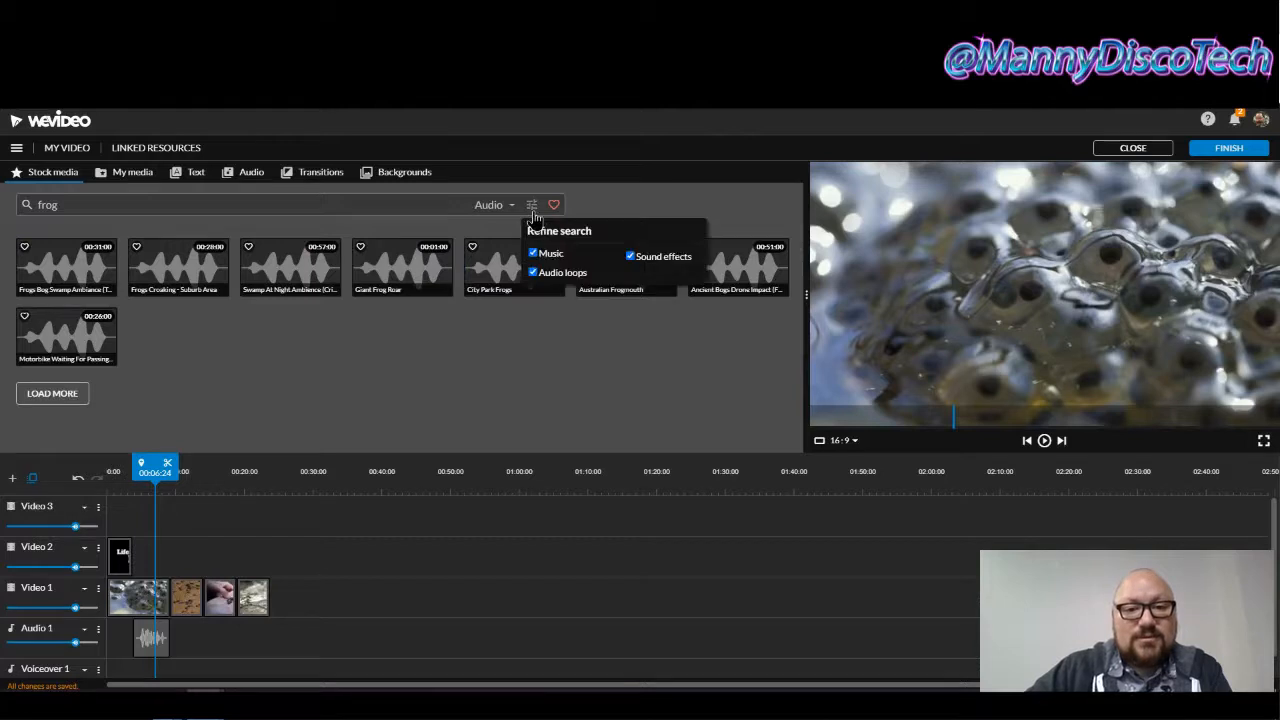
click(491, 208)
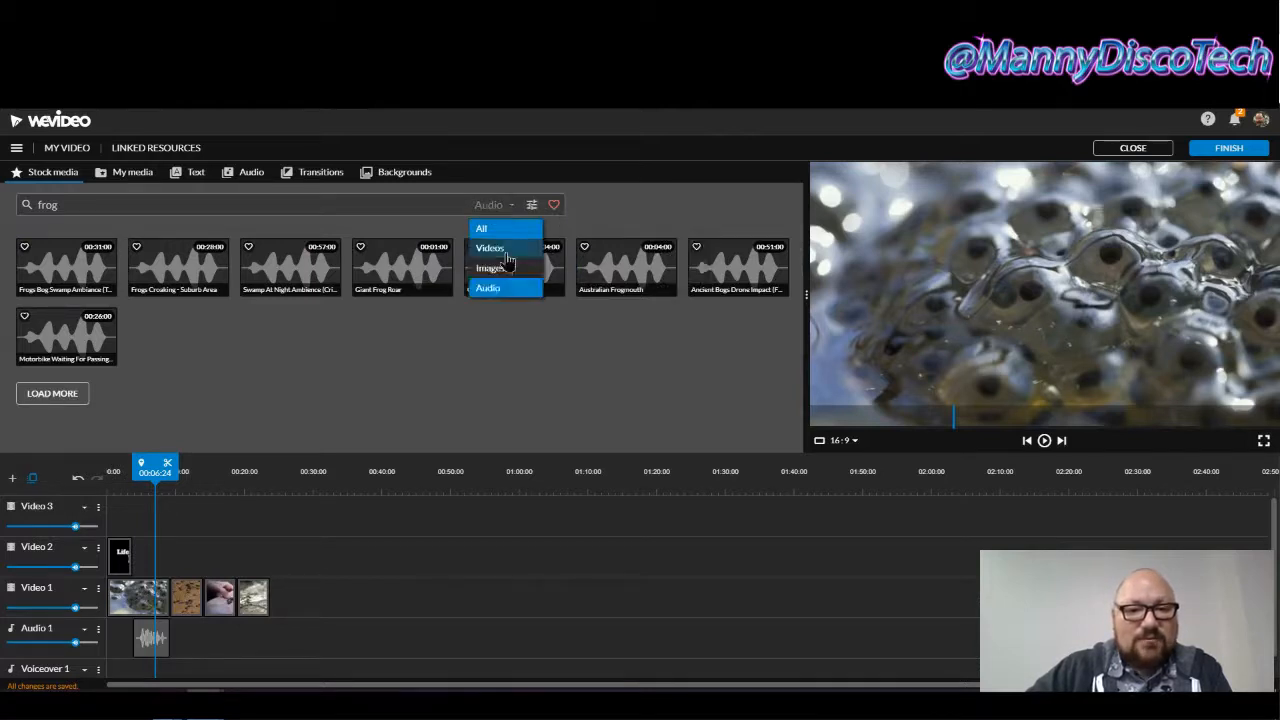
click(506, 286)
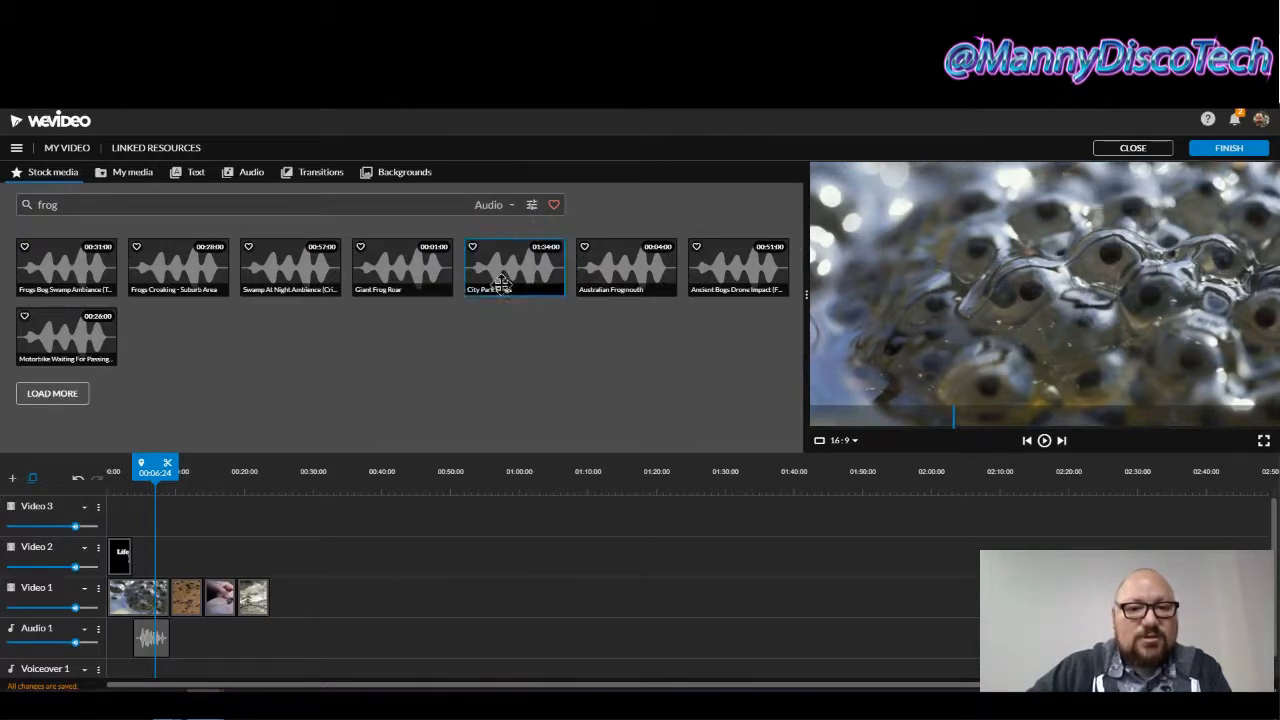
click(533, 209)
click(540, 254)
click(536, 273)
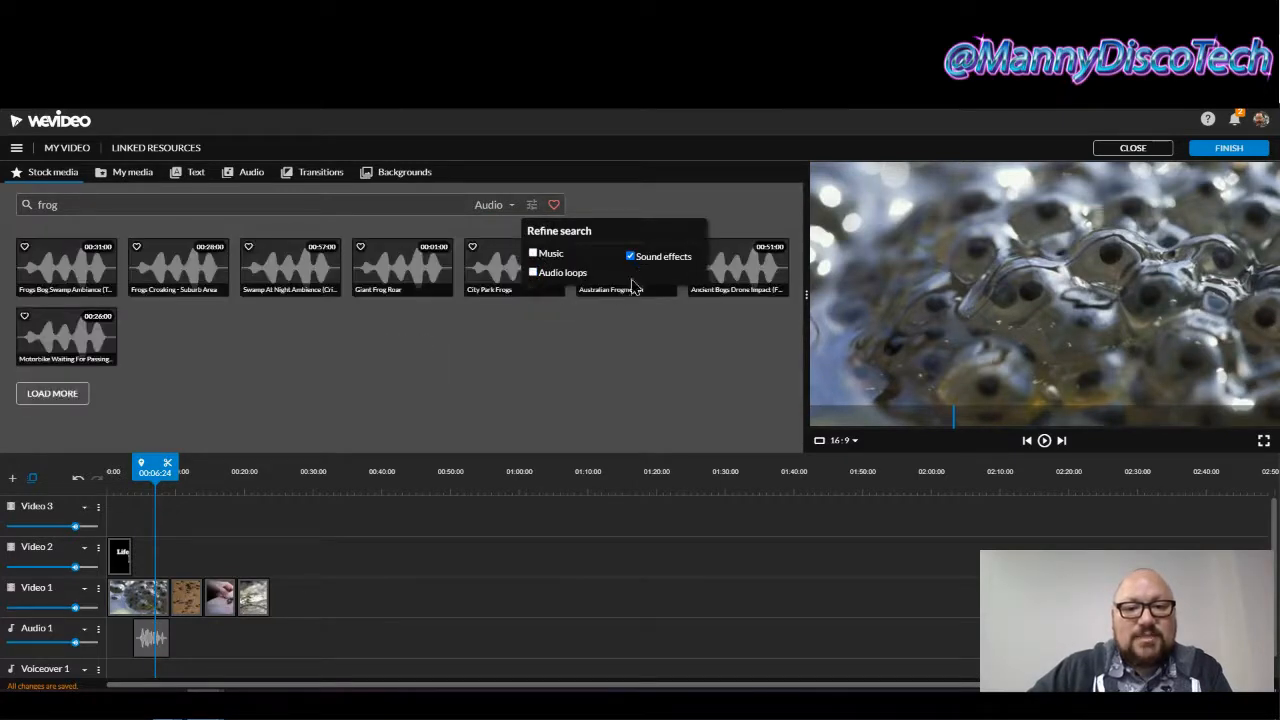
click(568, 360)
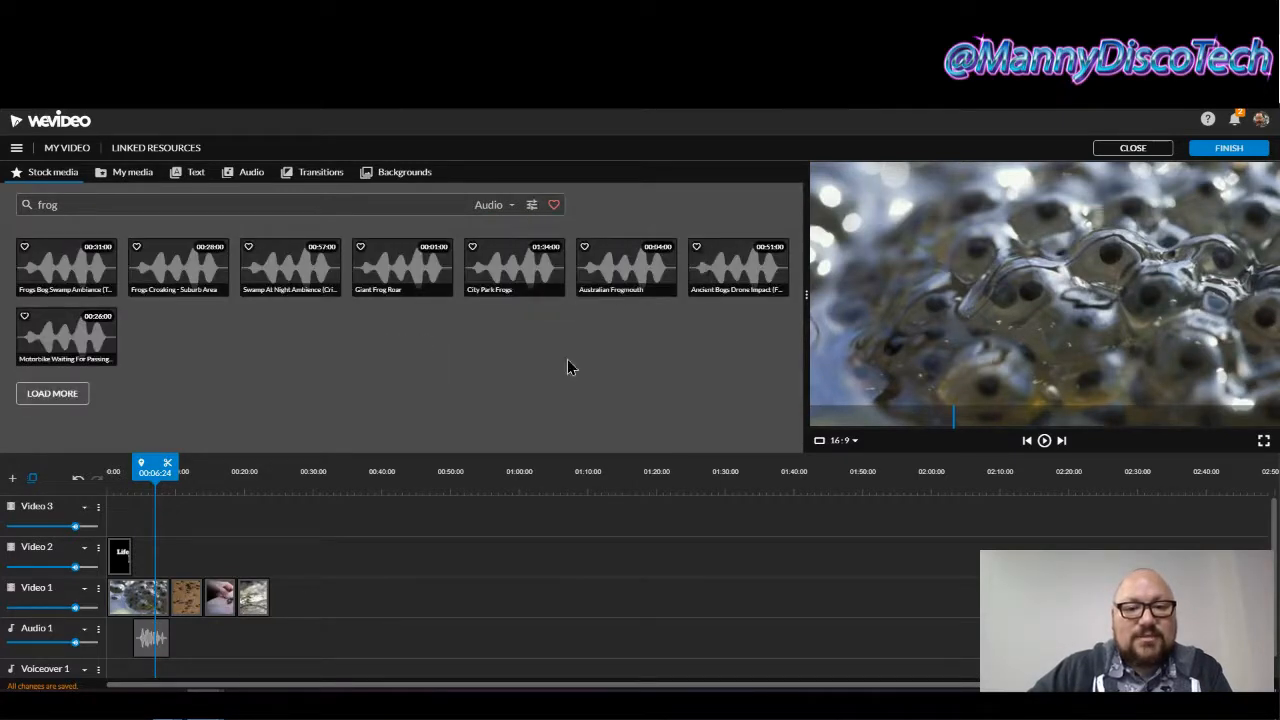
- Preview the Giant Frog Roar sound effect and place it on Audio 1 just past the end of the last video clip
click(410, 270)
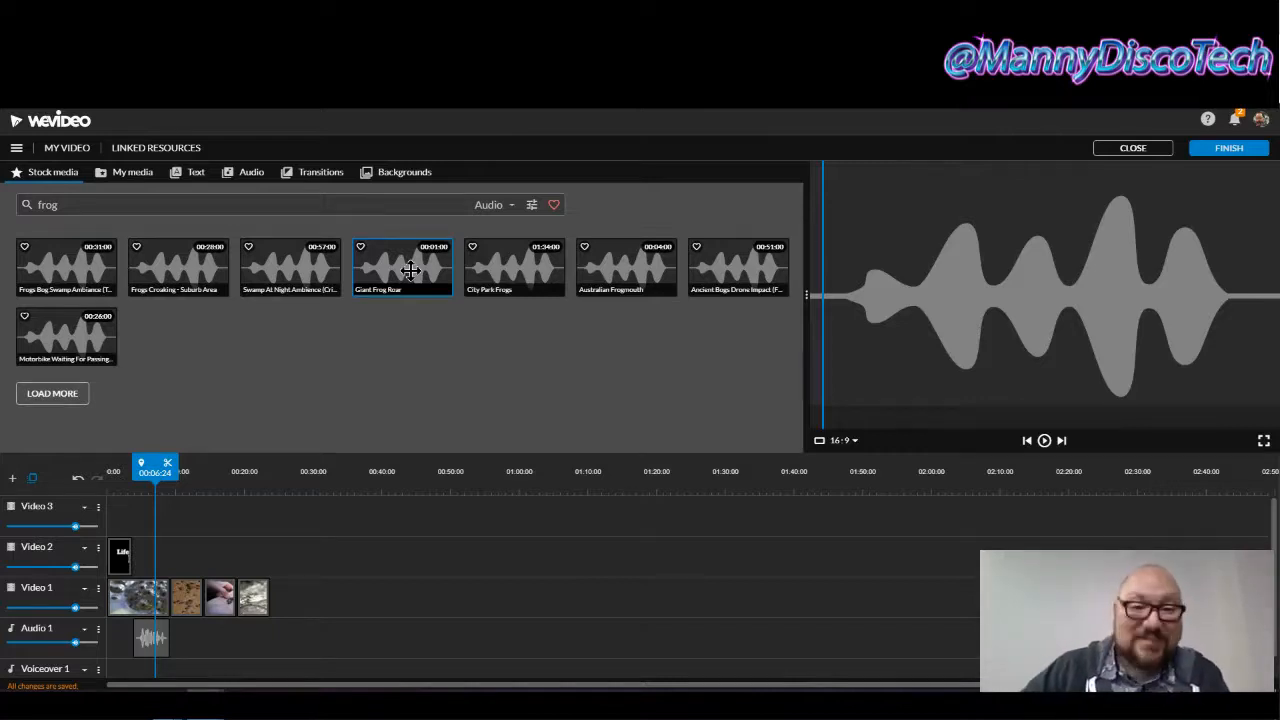
mouse_move(410, 270)
mouse_down()
mouse_move(380, 478)
mouse_move(306, 632)
mouse_move(276, 636)
mouse_up()
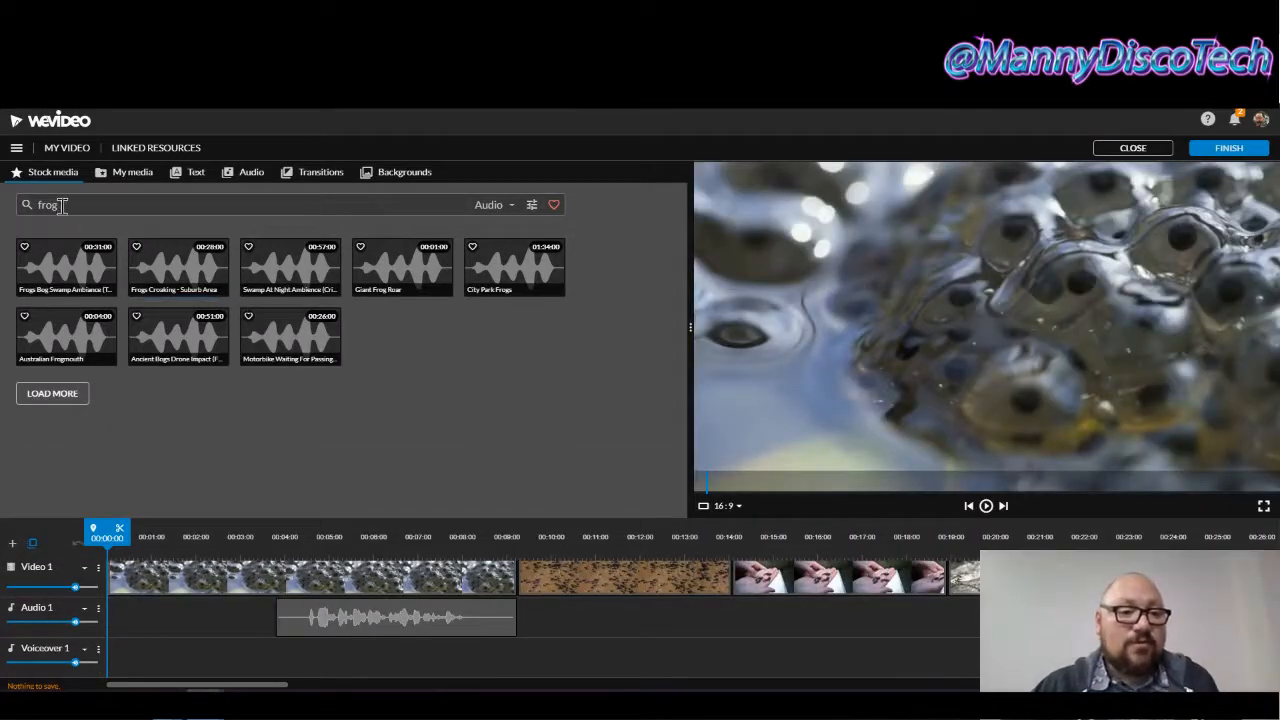
- Refine the frog audio search to music and audio loops, excluding sound effects
click(531, 207)
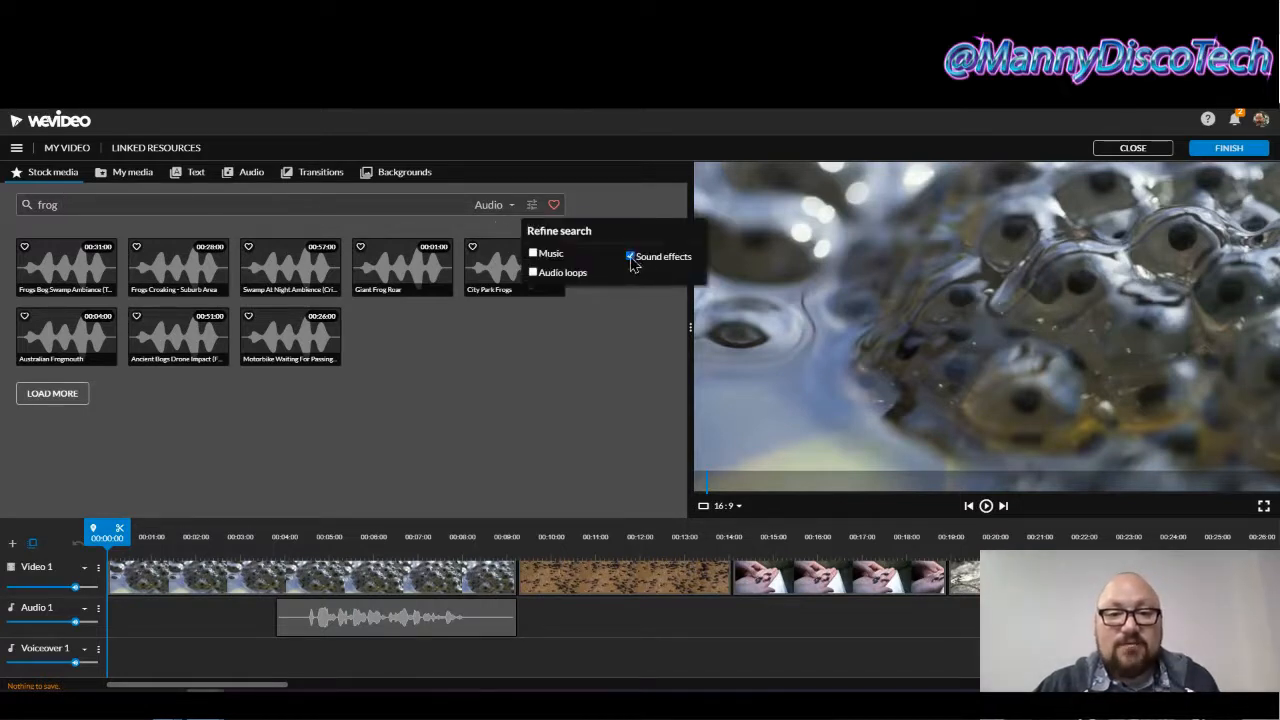
click(531, 207)
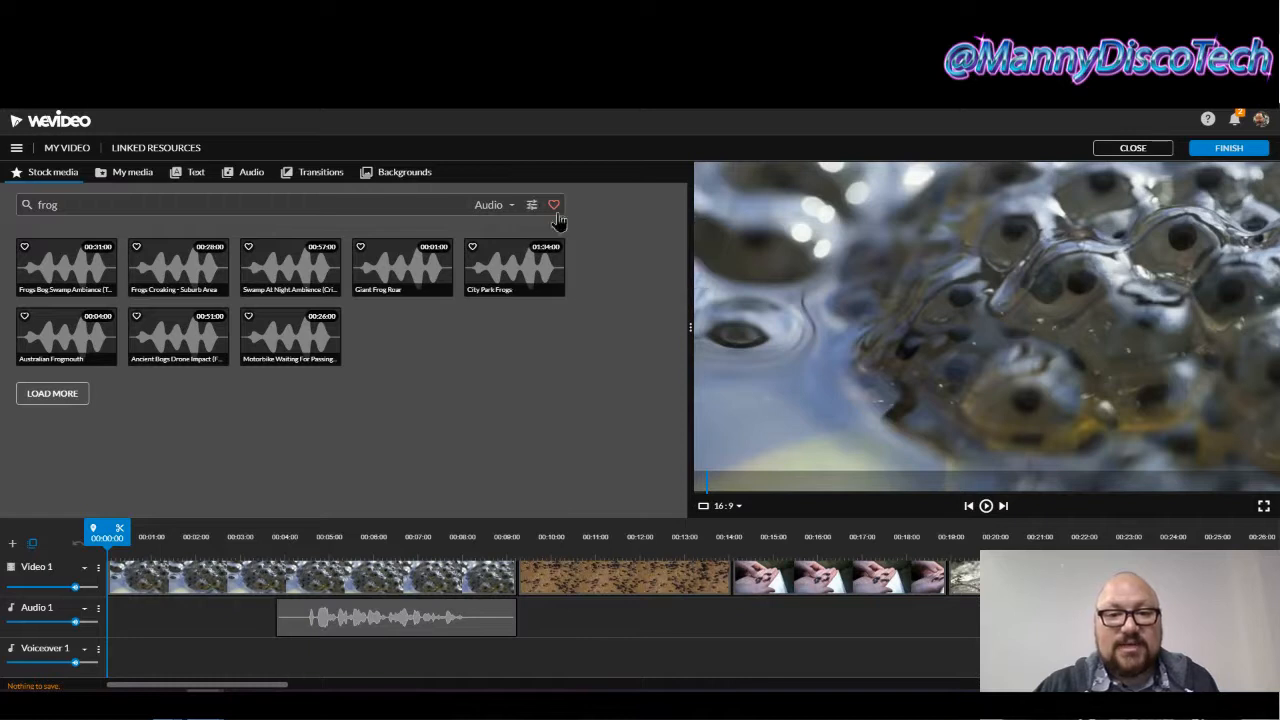
click(533, 210)
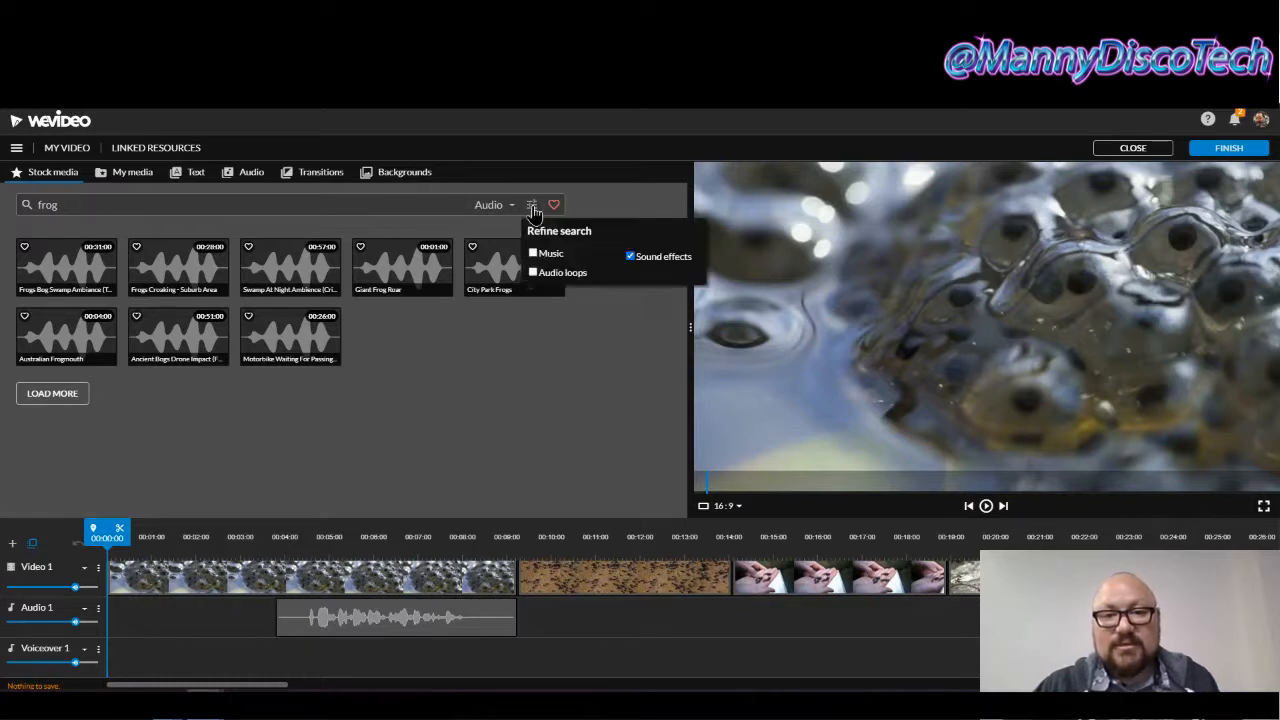
click(533, 254)
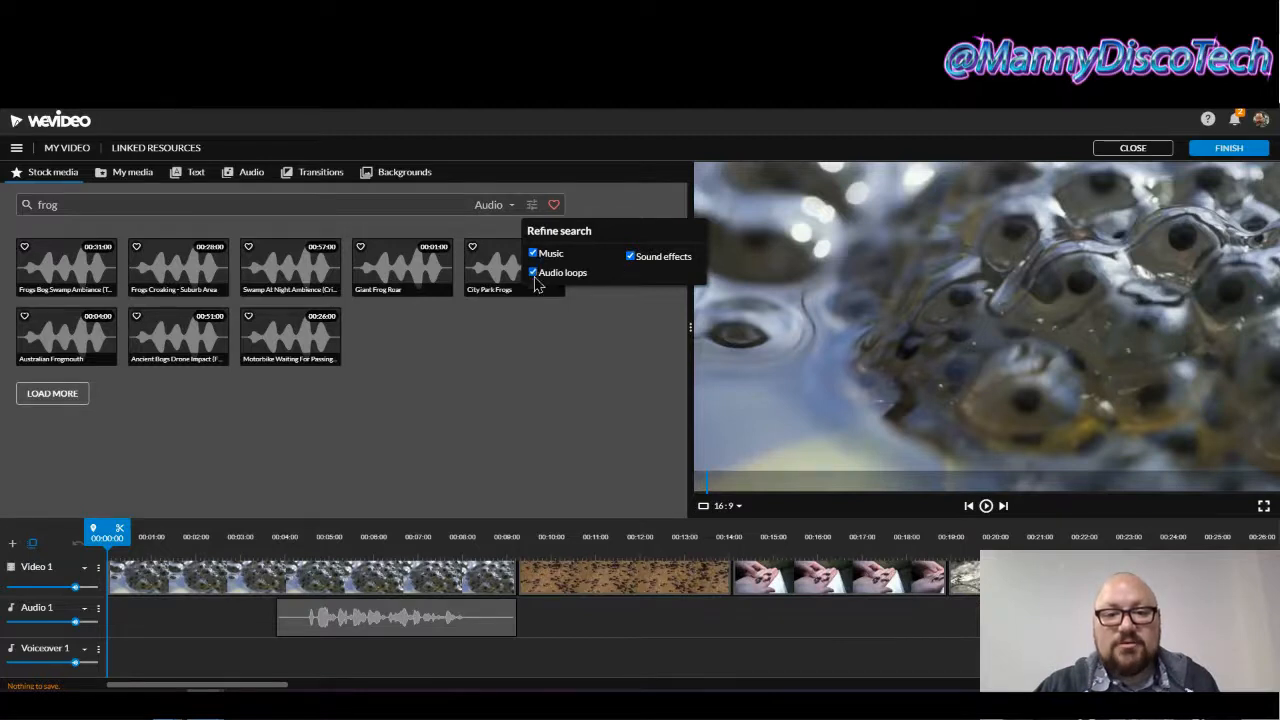
click(630, 257)
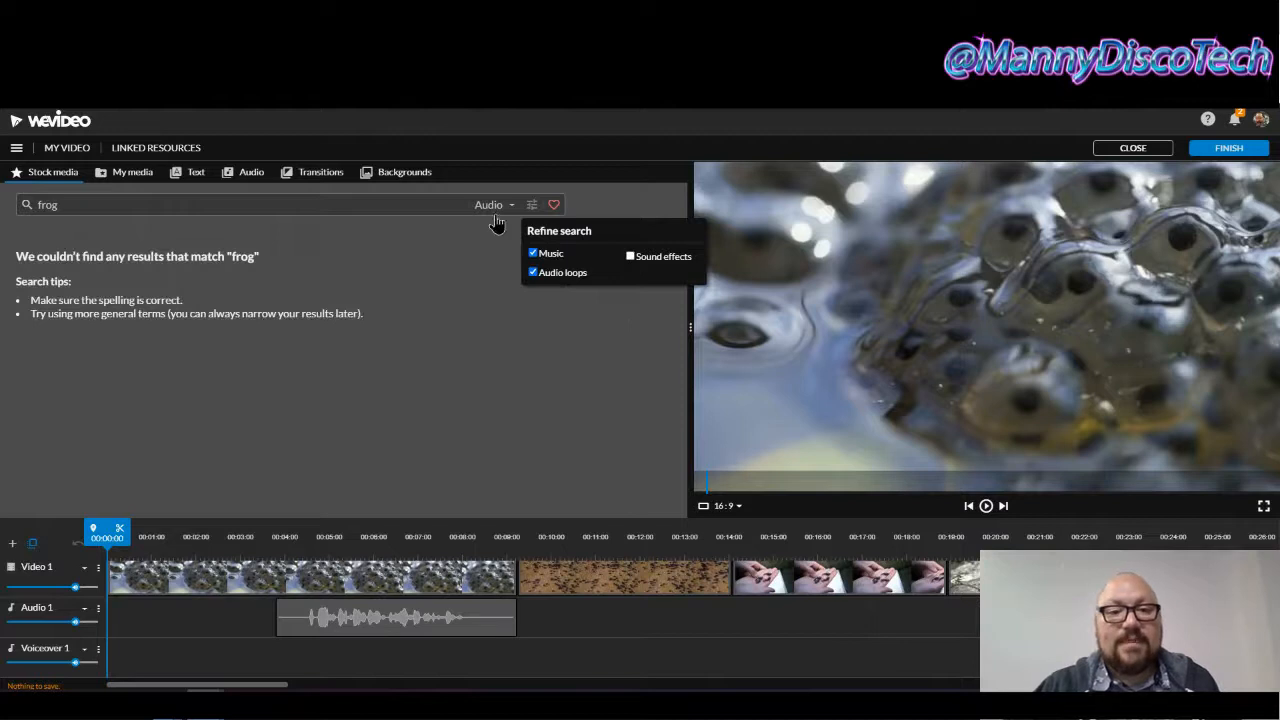
- Search the stock music and audio loops for "happy"
click(210, 207)
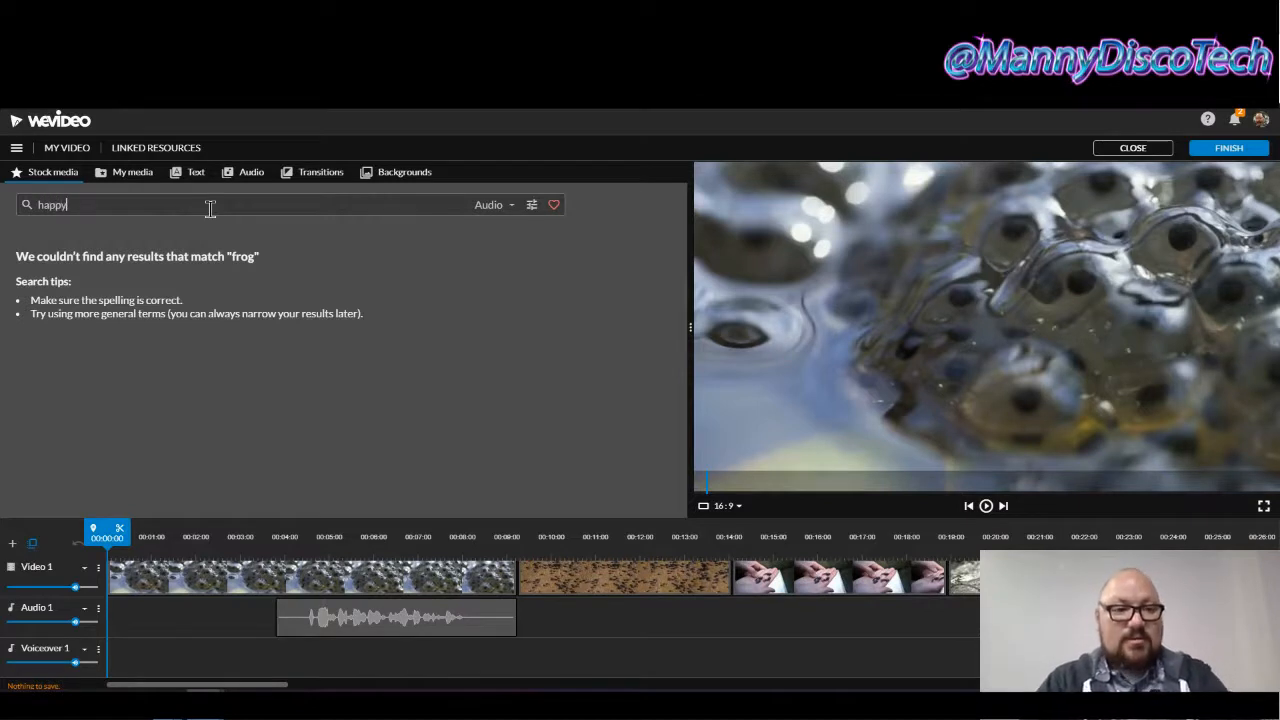
text(happy)
key(Return)
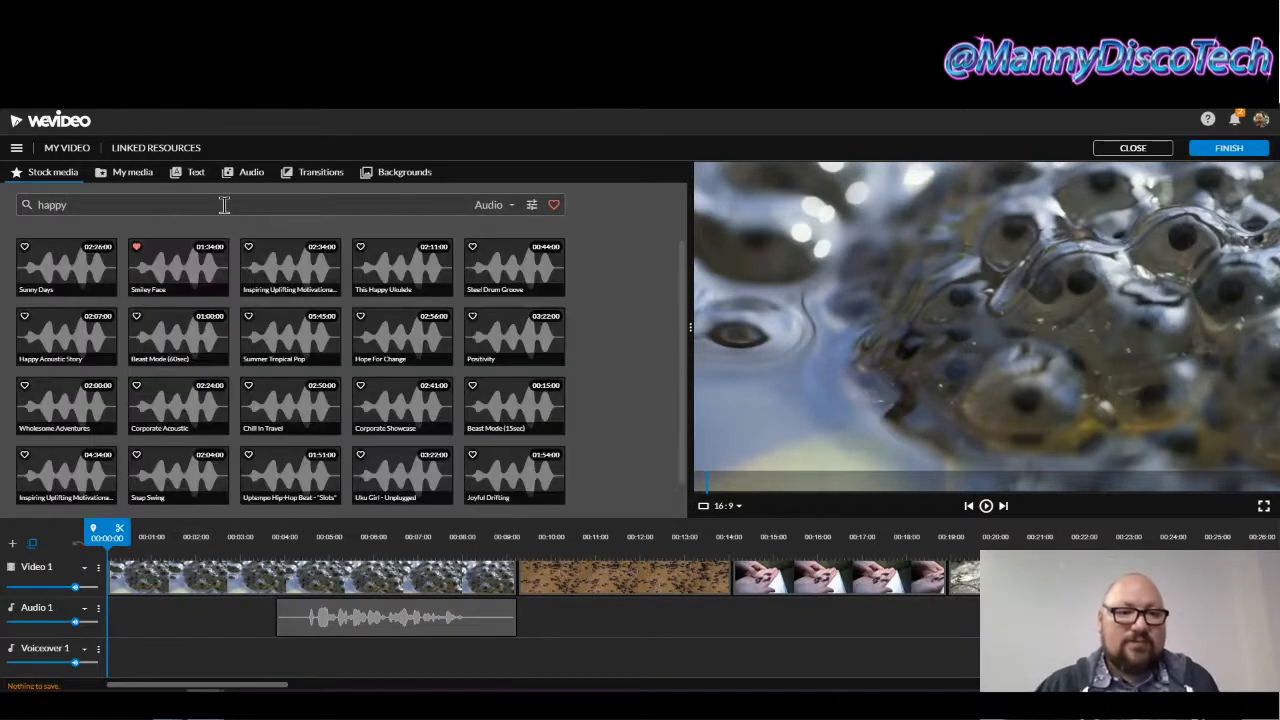
- Preview Sunny Days, Smiley Face and the 02:34 Inspiring Uplifting Motivational track, and place the last one at the start of Voiceover 1
click(70, 268)
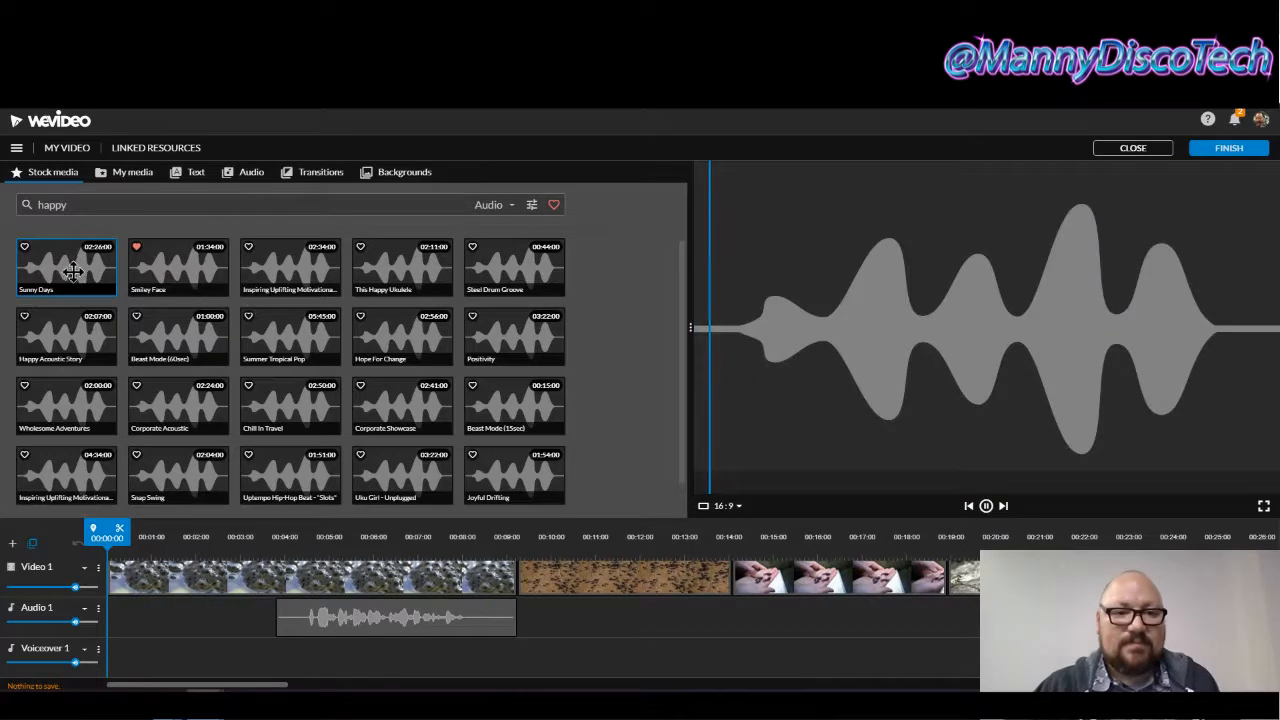
click(180, 264)
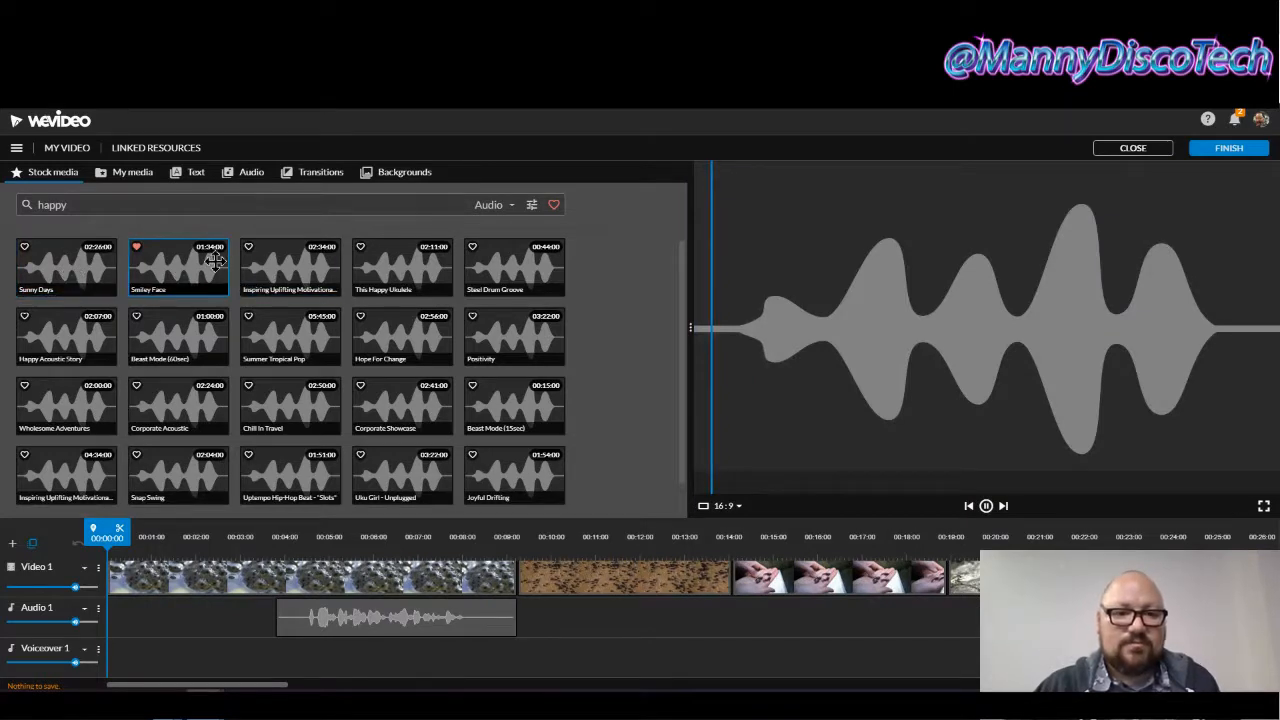
key(XF86AudioLowerVolume)
key(XF86AudioLowerVolume)
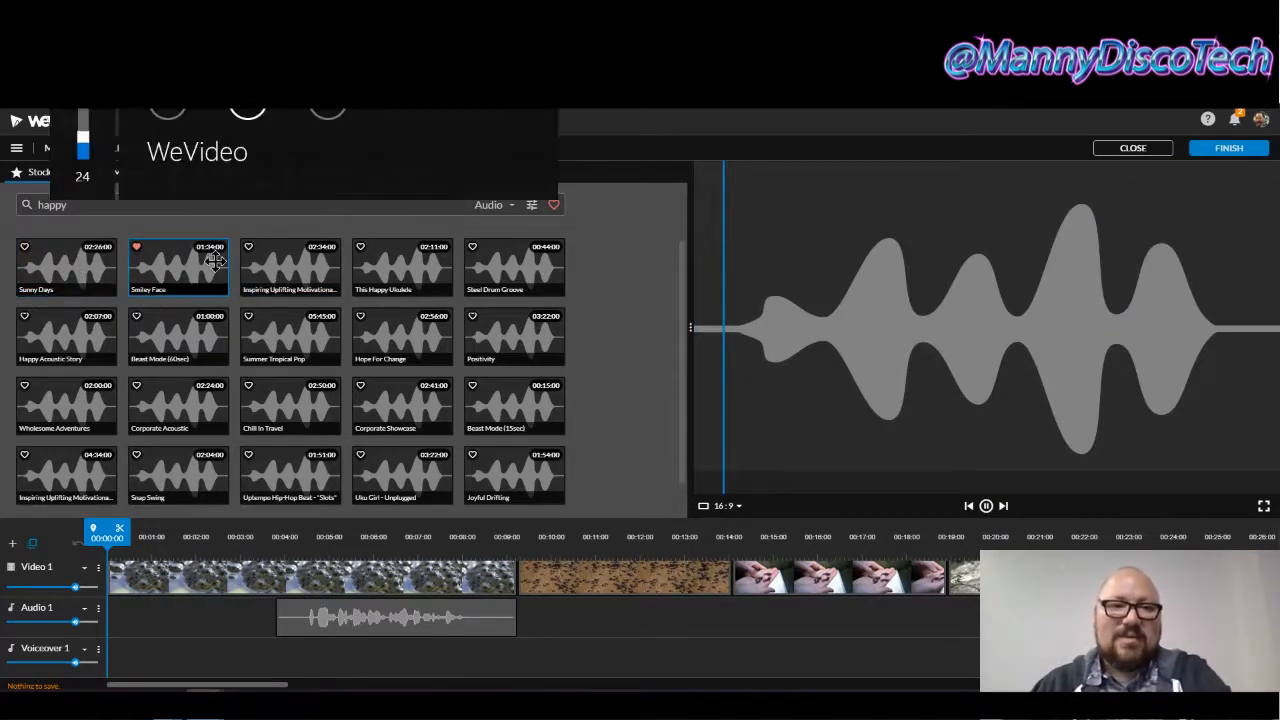
click(285, 268)
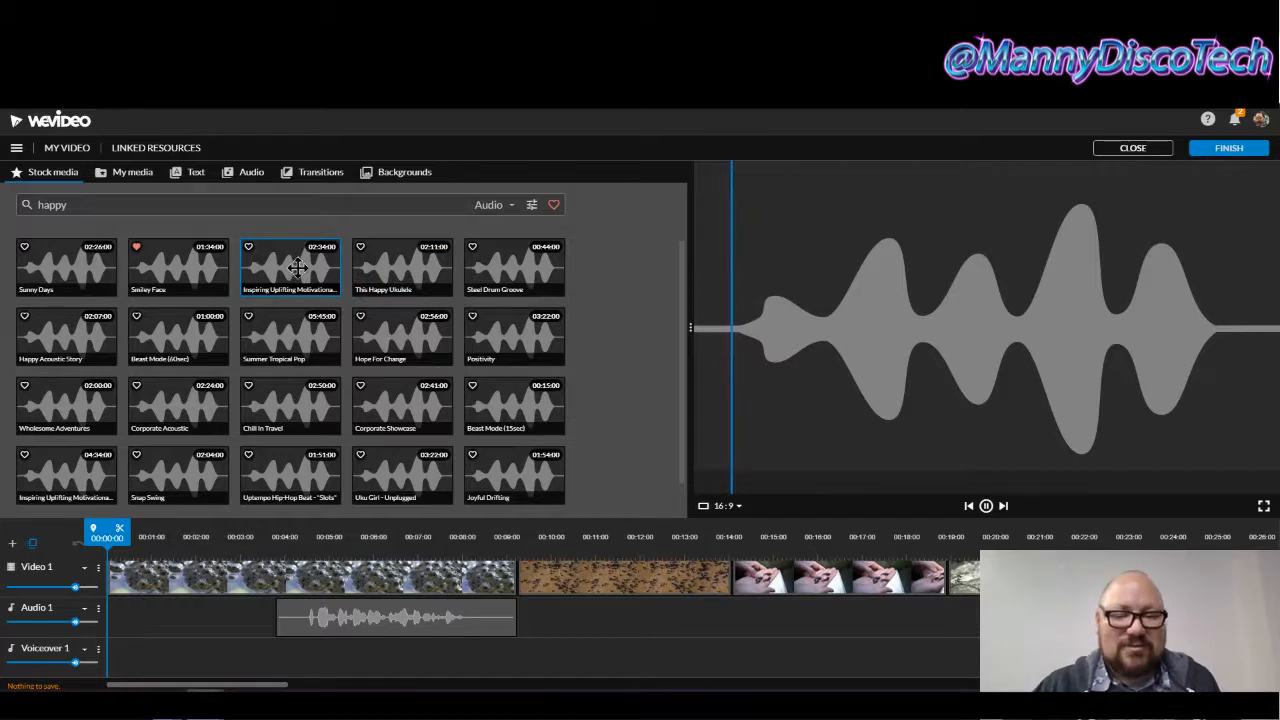
click(986, 506)
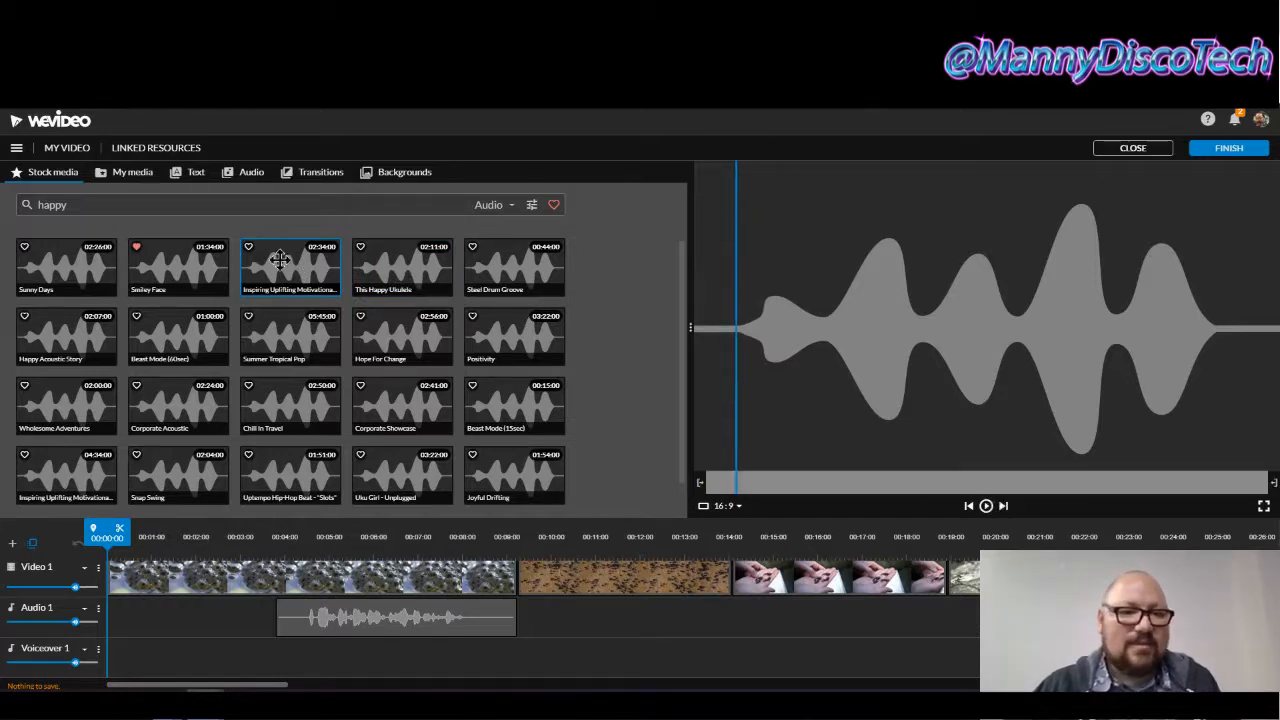
drag(283, 261, 119, 660)
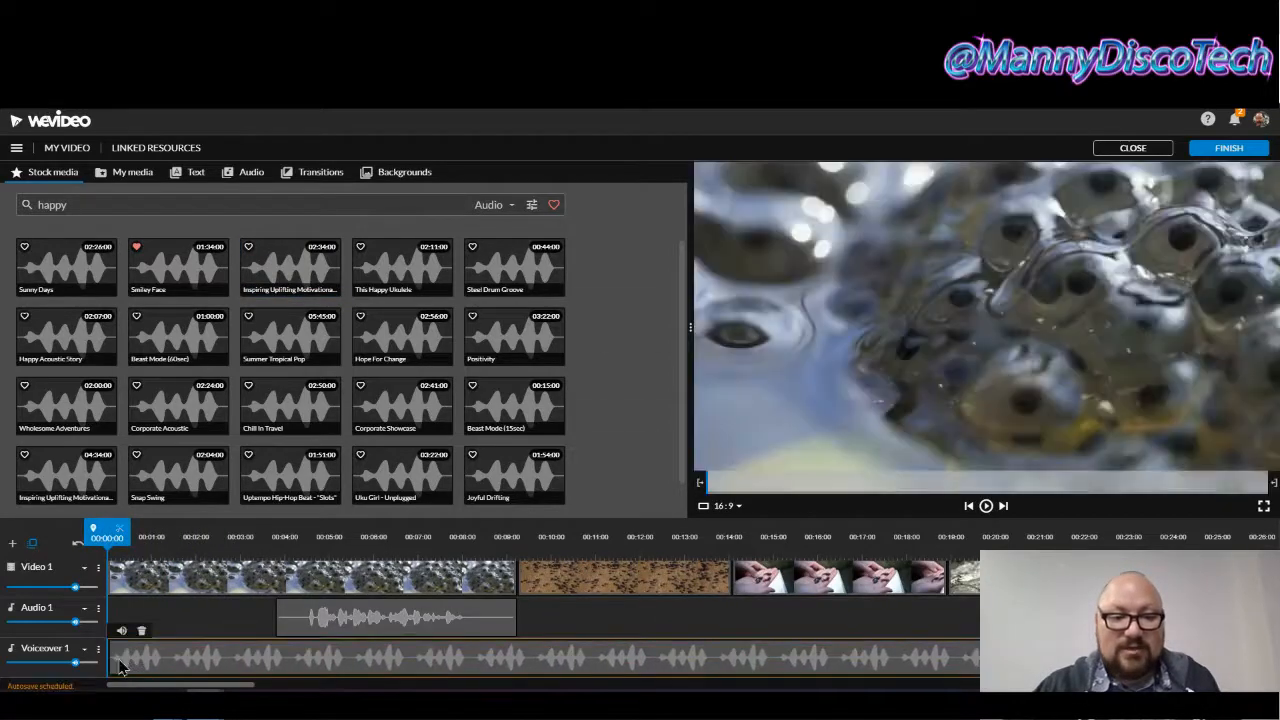
- Split the Voiceover 1 music at the end of the last video clip, at 00:23:18, and delete the remainder
drag(101, 526, 1161, 638)
click(1190, 658)
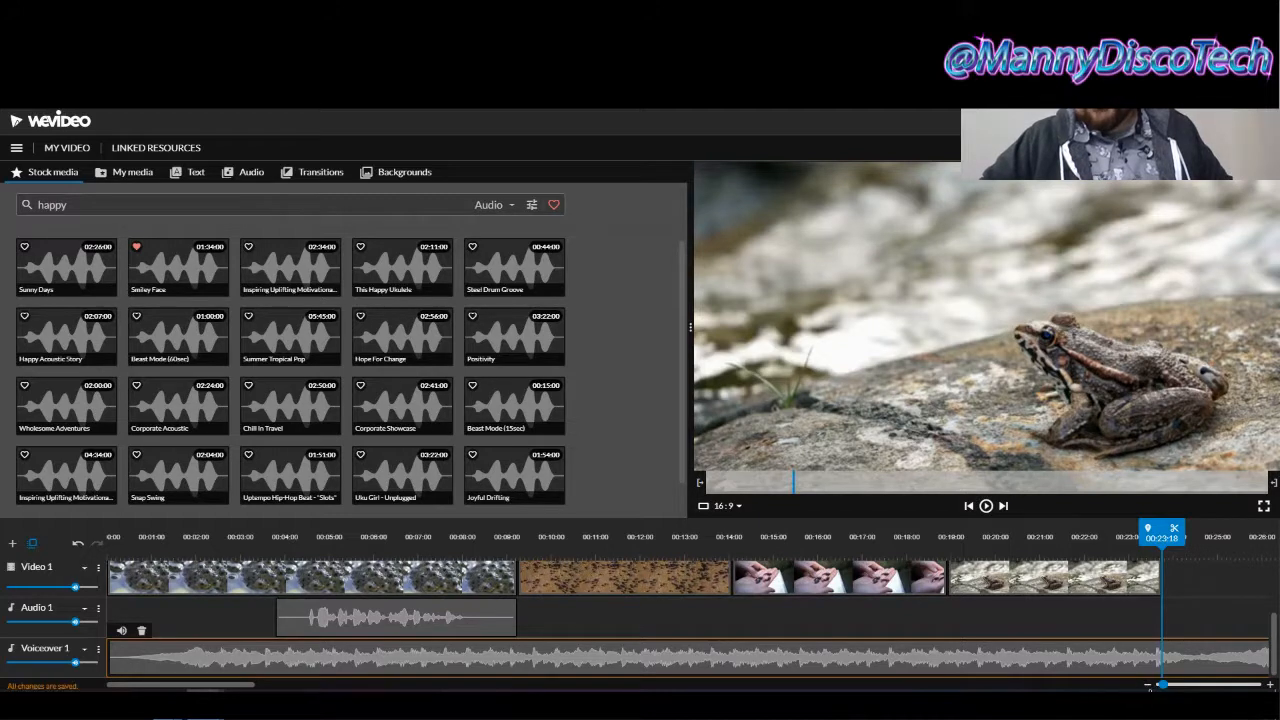
click(1148, 686)
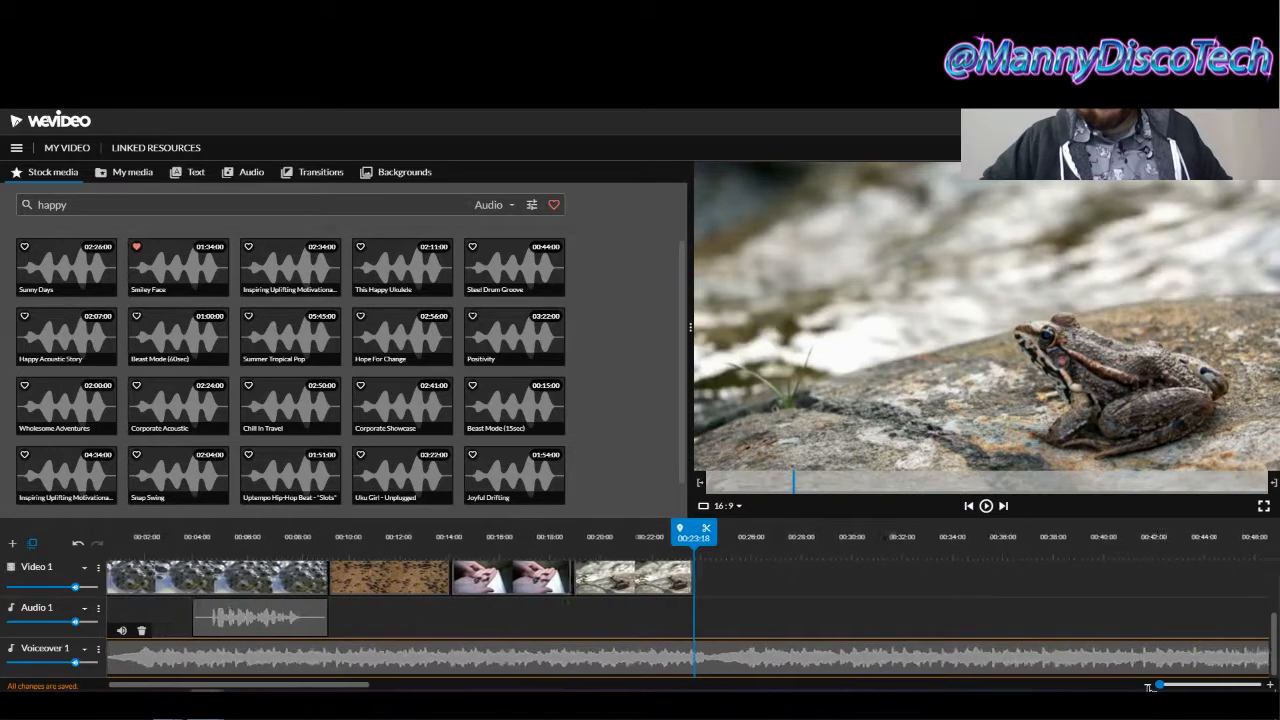
click(1150, 686)
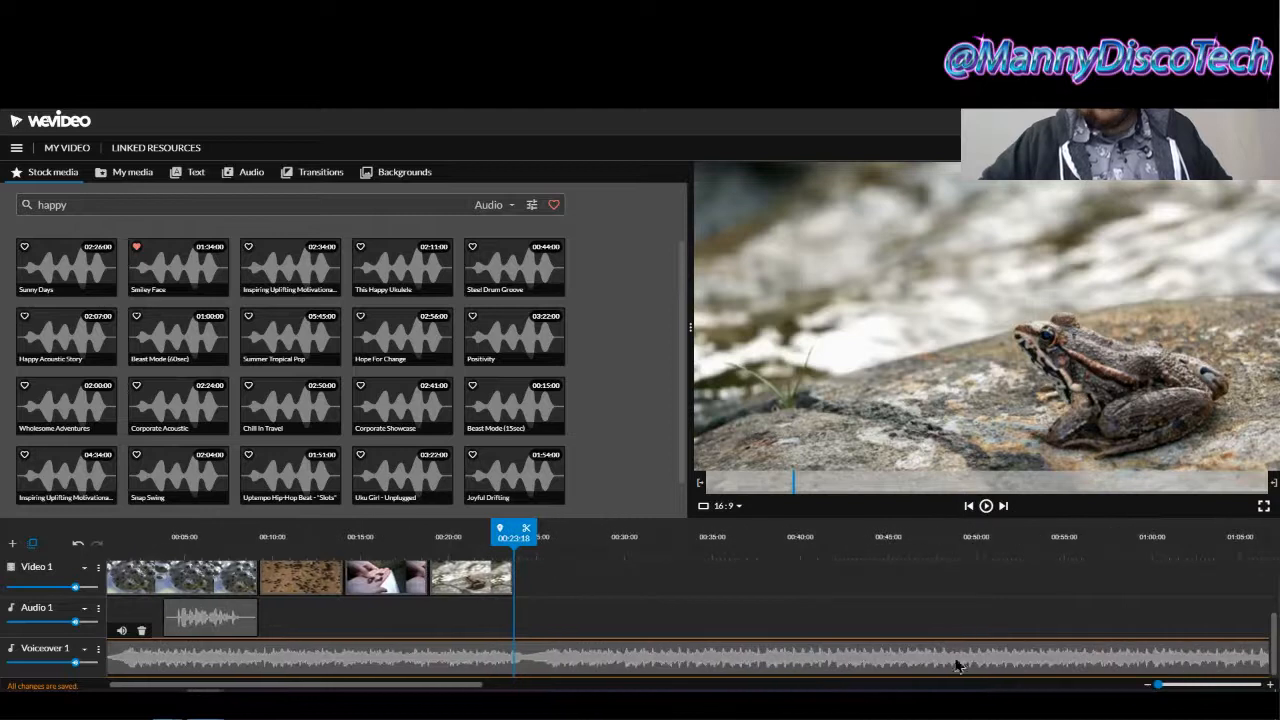
click(528, 537)
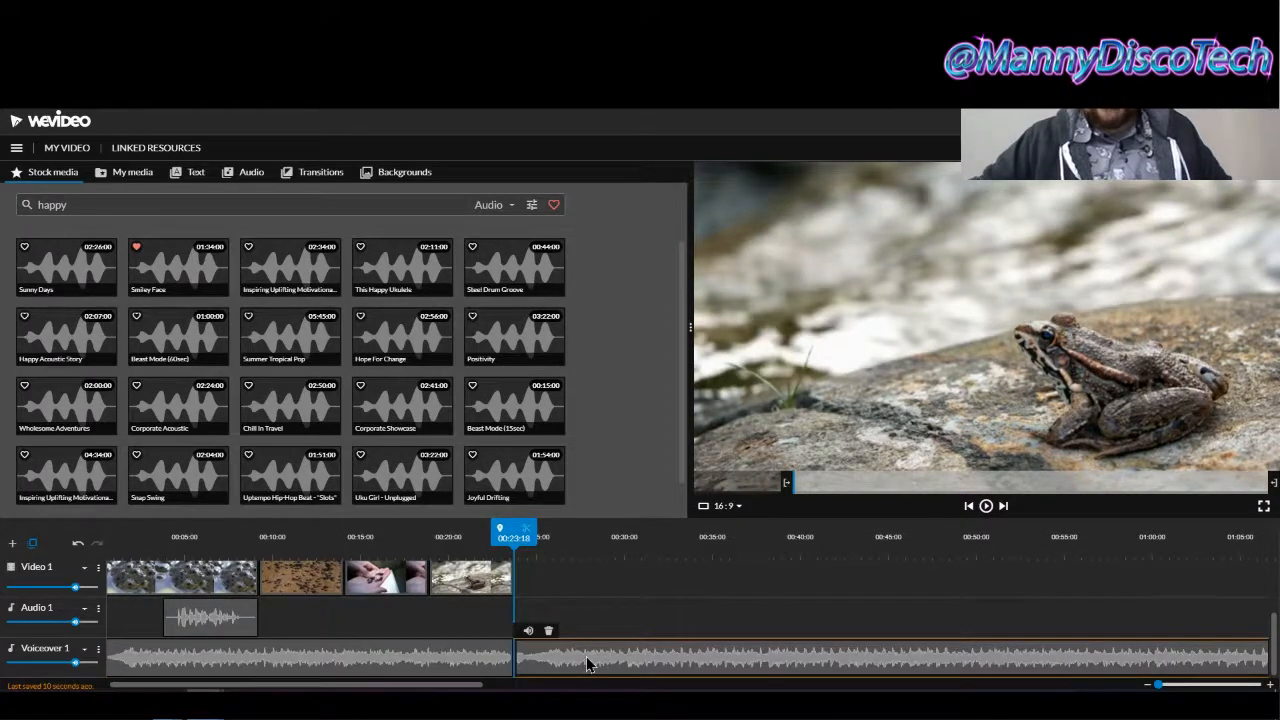
key(Delete)
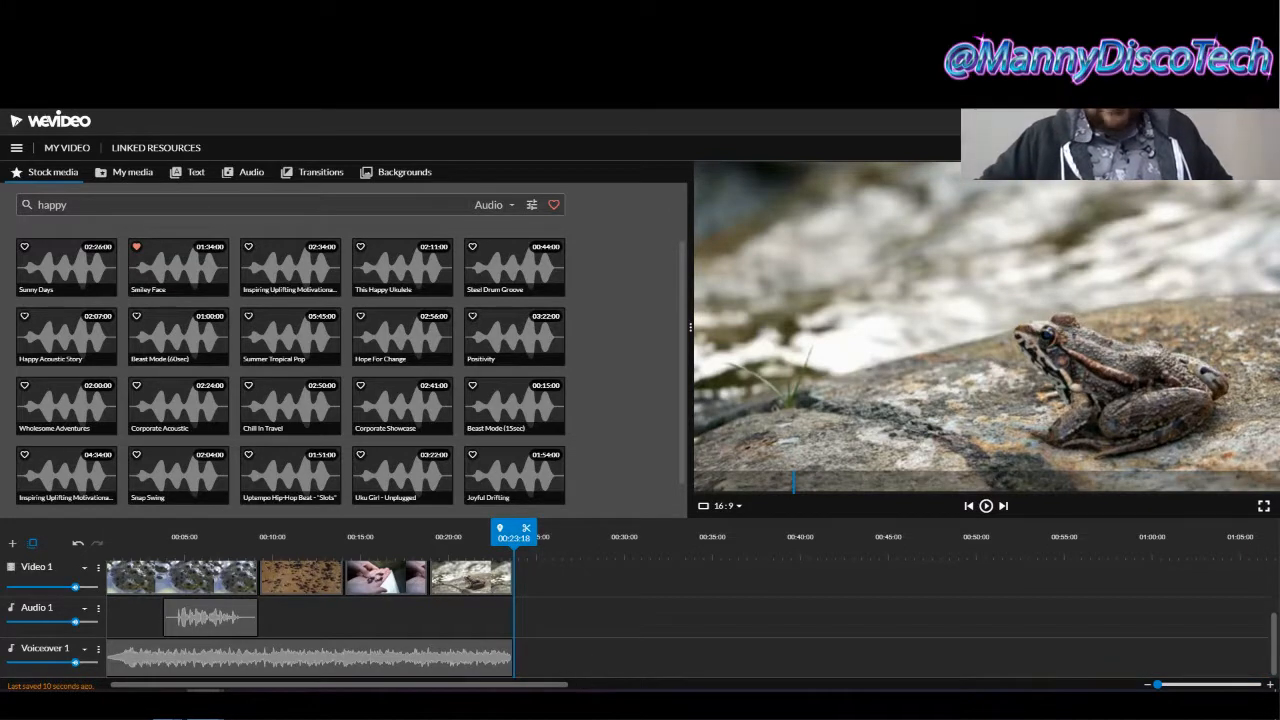
drag(456, 685, 450, 685)
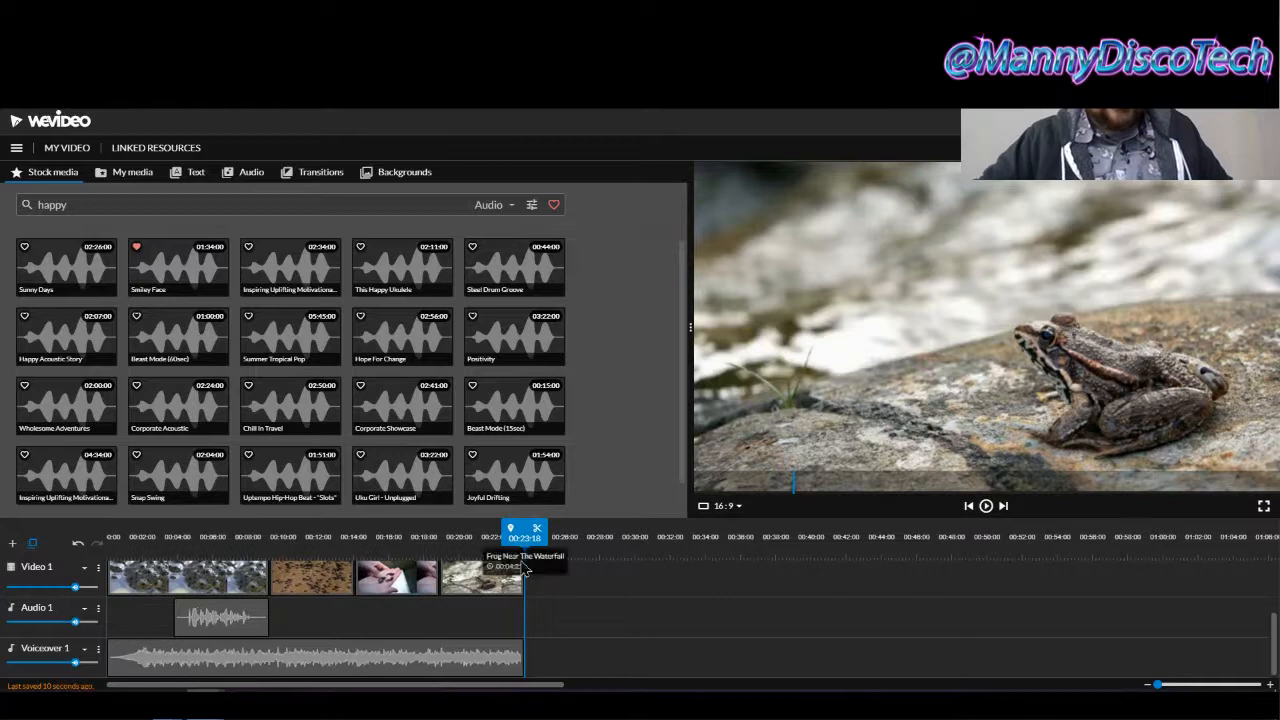
- Lower the Voiceover 1 track volume to about 3% and play the video from the start to check the music against the narration
mouse_move(76, 660)
drag(76, 660, 16, 665)
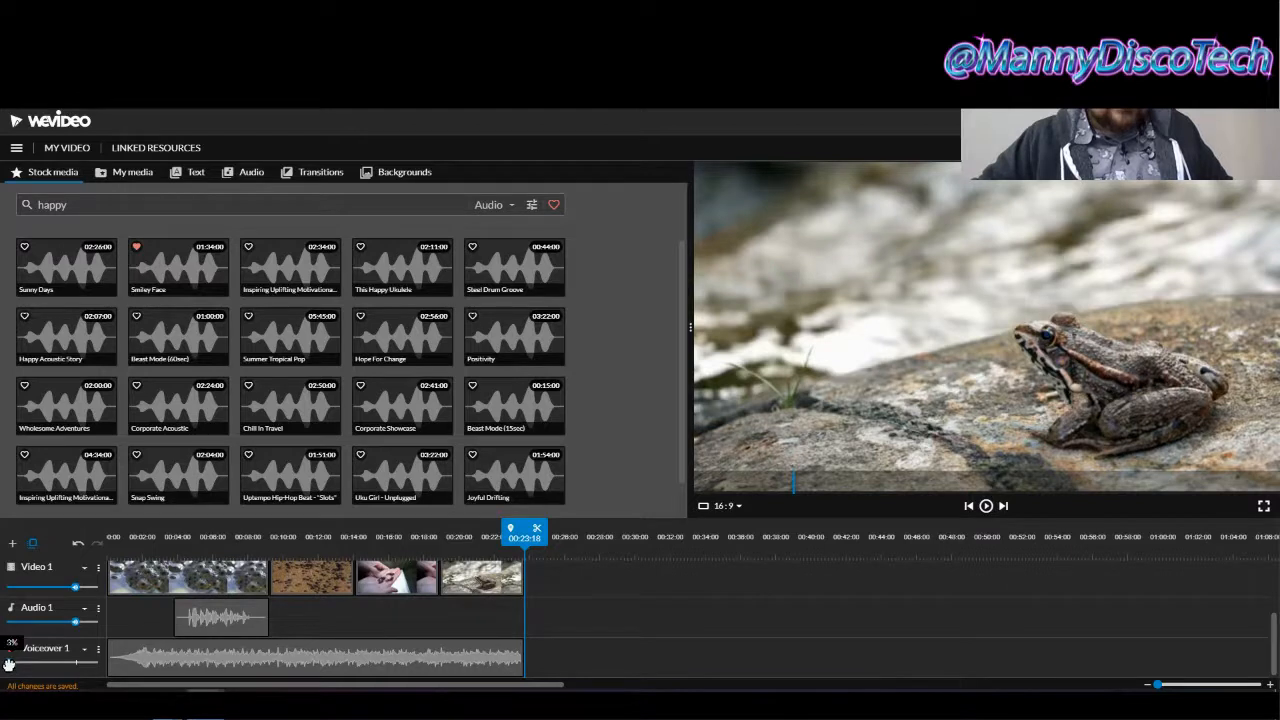
drag(521, 523, 107, 530)
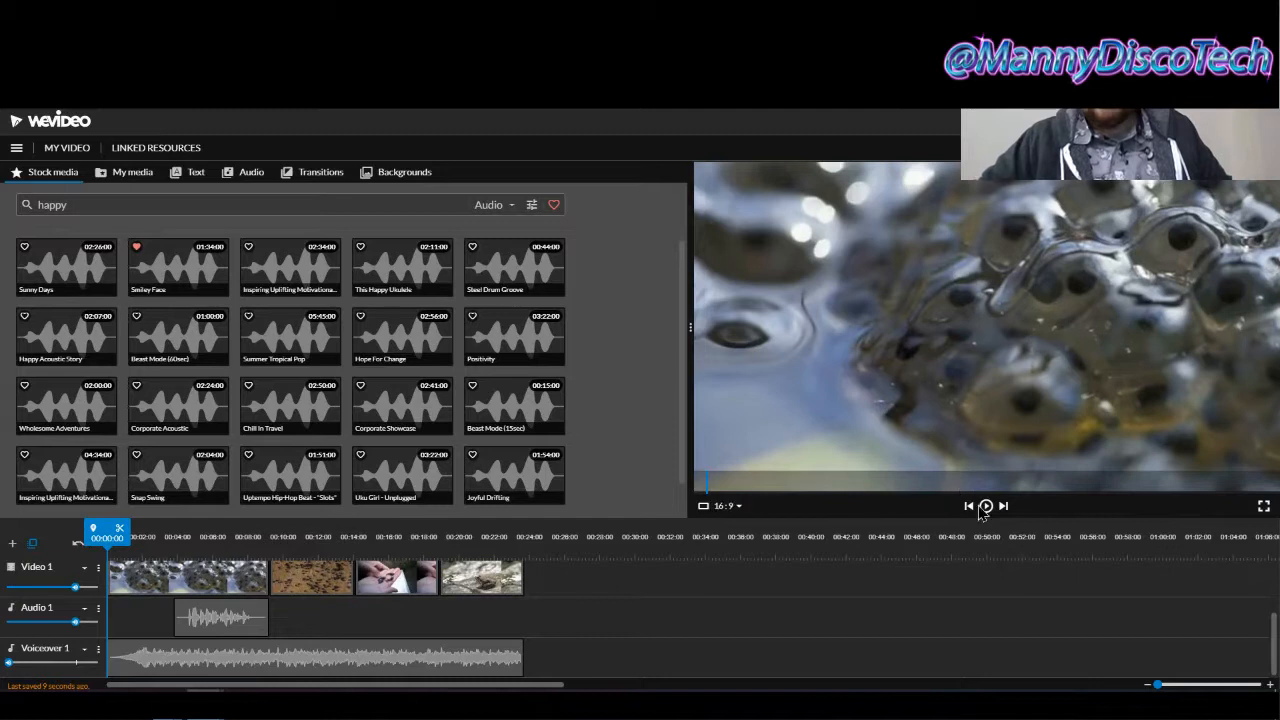
click(985, 507)
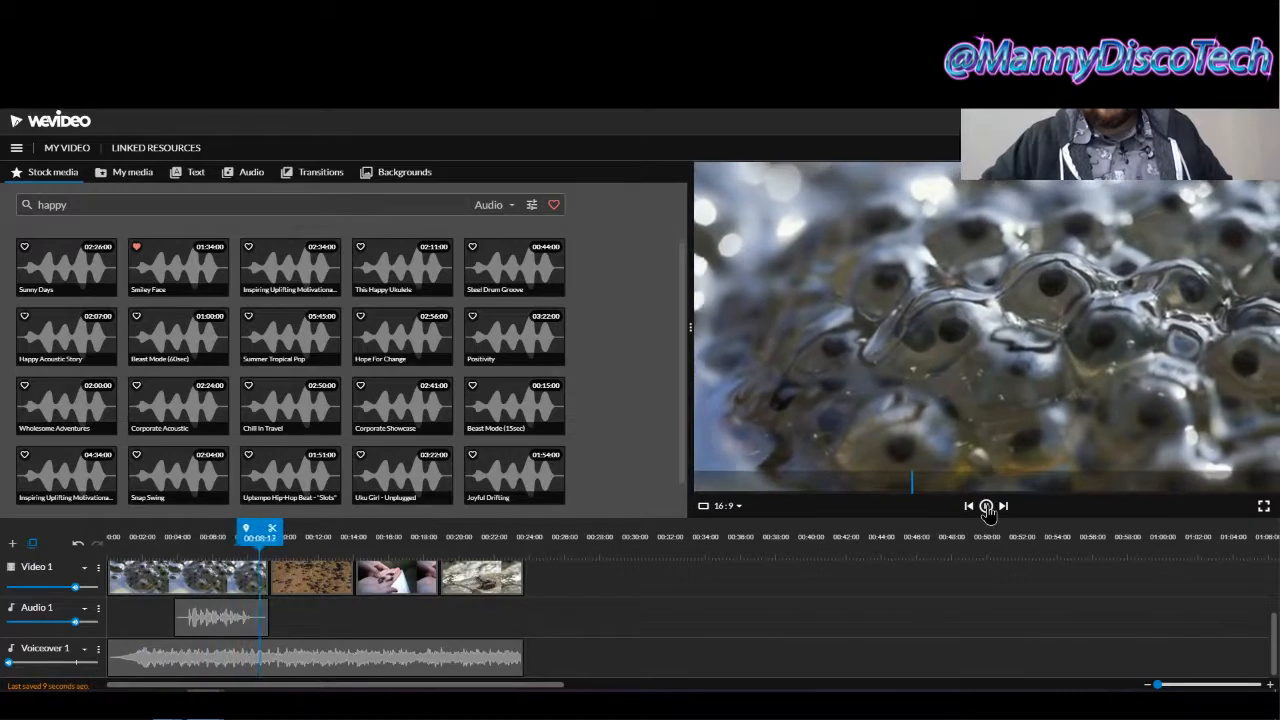
click(987, 507)
scroll(613, 613, up, 2)
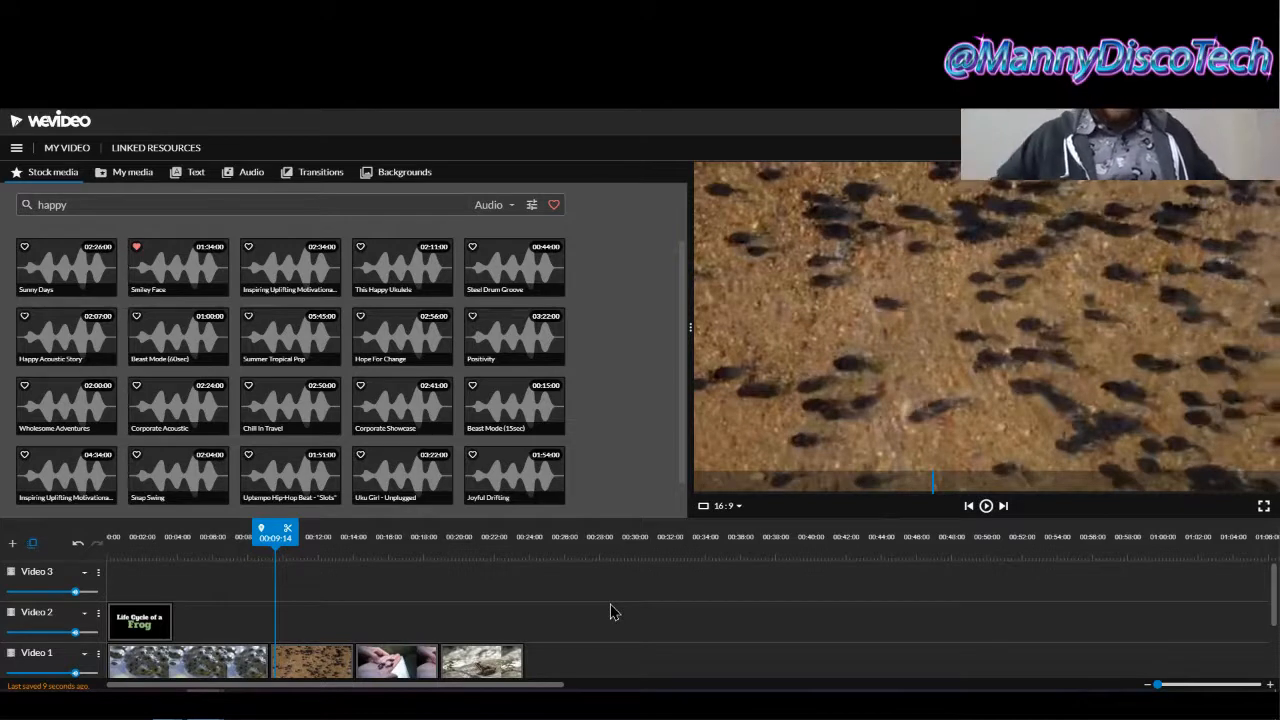
scroll(613, 613, down, 1)
scroll(609, 609, down, 1)
scroll(600, 610, up, 3)
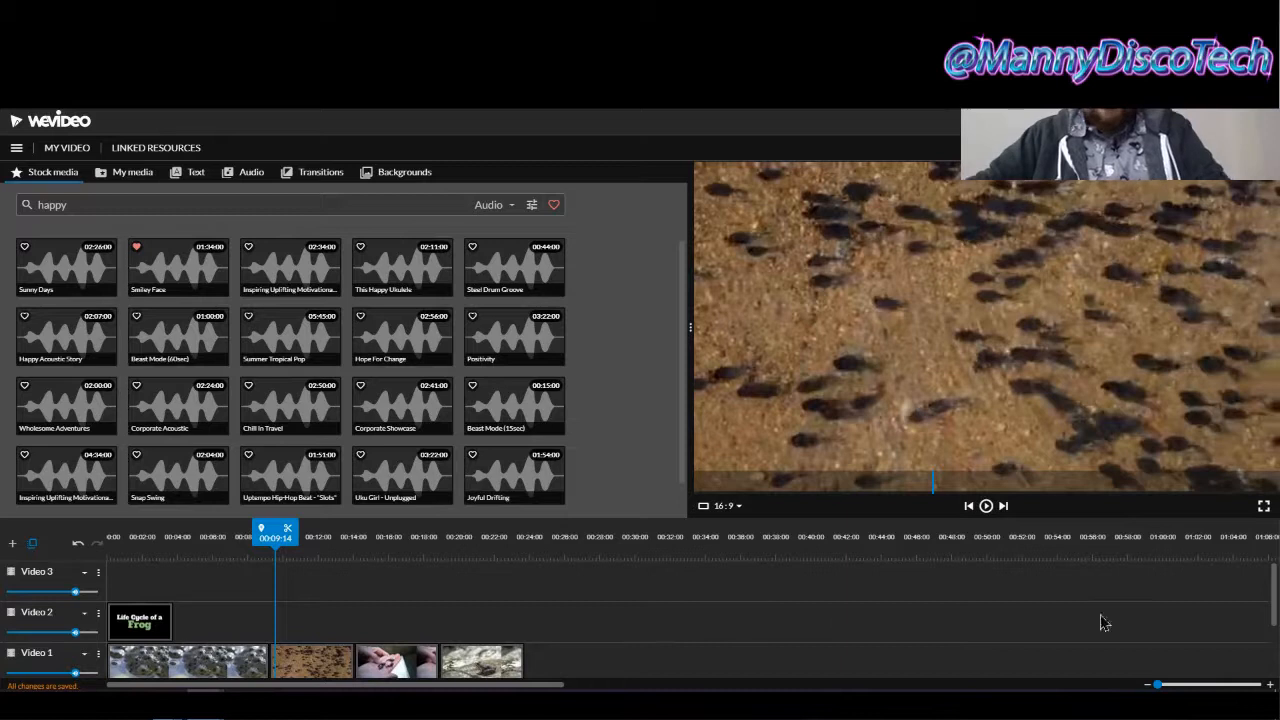
drag(1272, 585, 1272, 602)
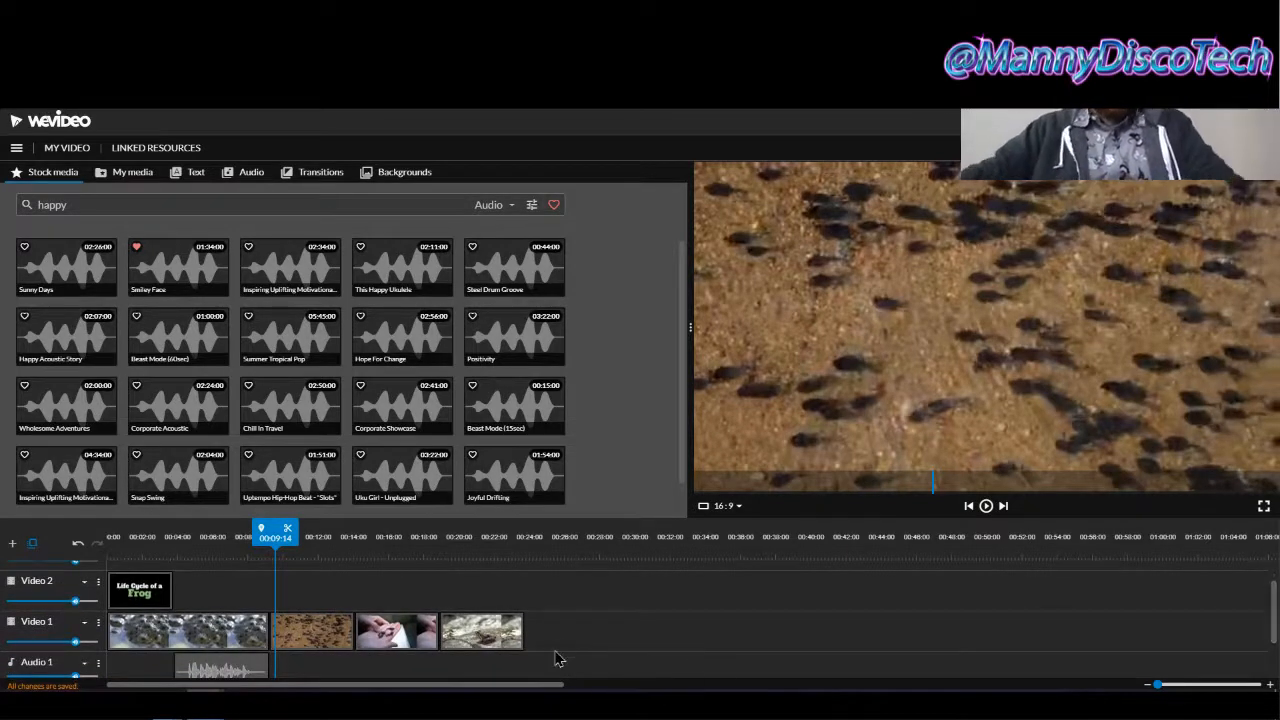